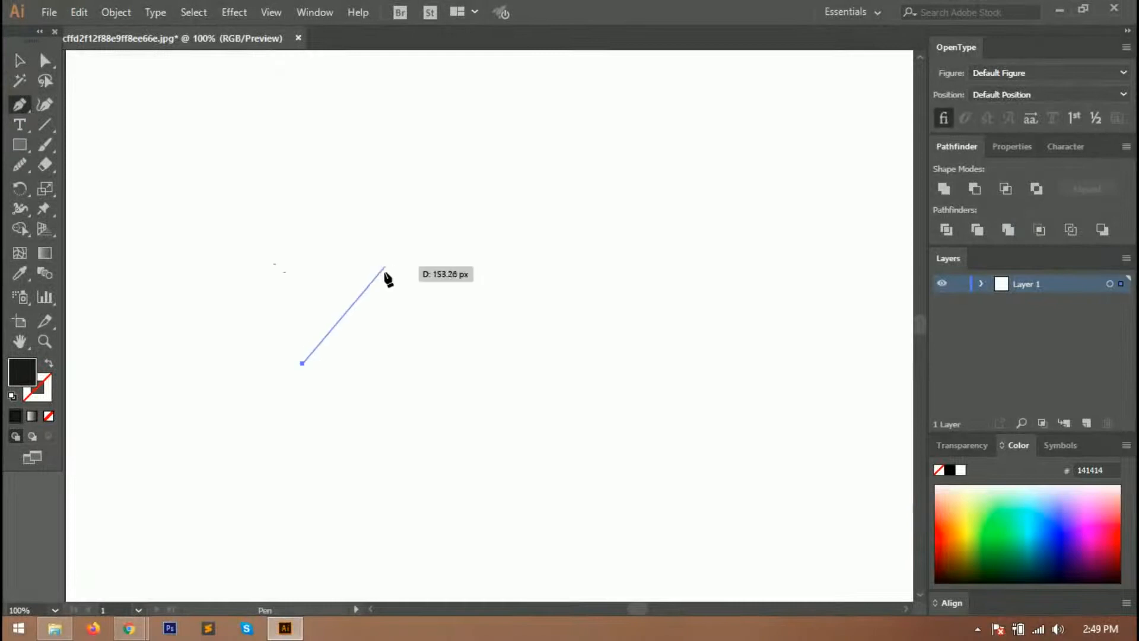
Draw a thin tapered black crescent stroke near the canvas's upper left, curving up and rightward, with the Pen tool
{"action": "left_click", "coordinate": [373, 289]}
{"action": "left_click_drag", "start_coordinate": [374, 289], "coordinate": [466, 282]}
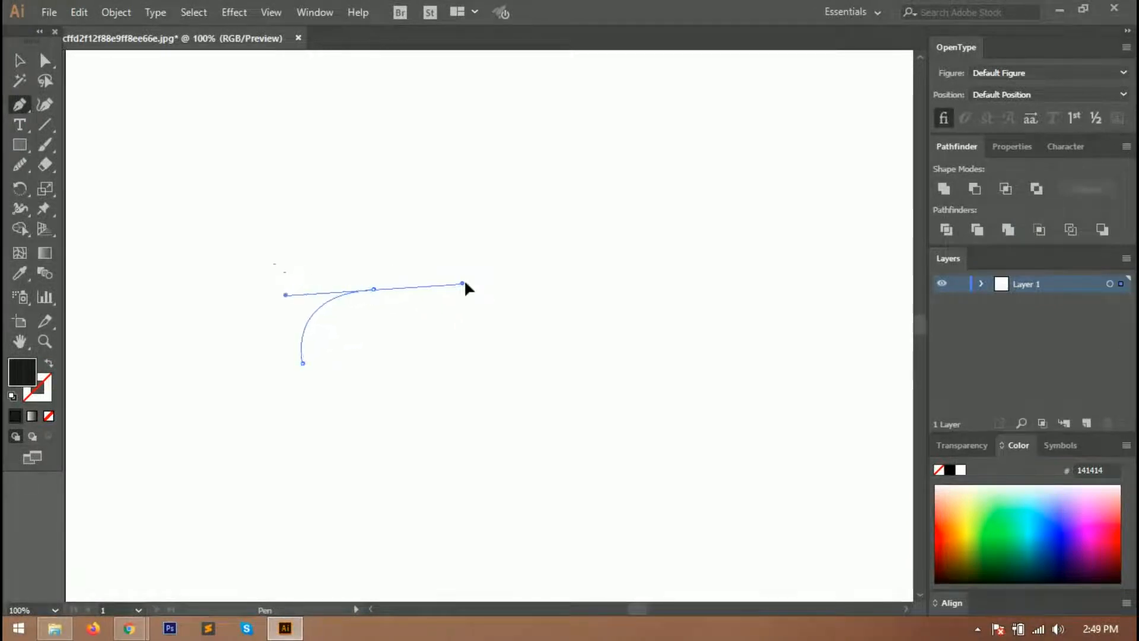
{"action": "left_click", "coordinate": [373, 289]}
{"action": "left_click_drag", "start_coordinate": [302, 363], "coordinate": [313, 406]}
{"action": "left_click_drag", "start_coordinate": [330, 444], "coordinate": [328, 440]}
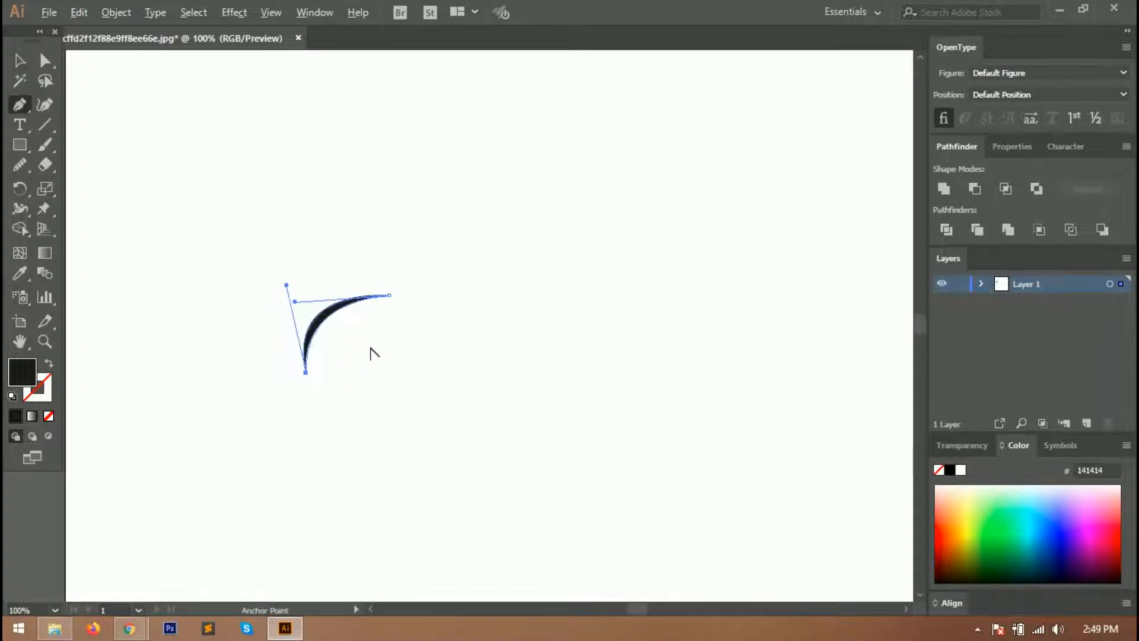
Start a second Pen shape inside the crescent, curving one edge rightward around a bend and up over to a pointed tip
{"action": "scroll", "coordinate": [371, 353], "scroll_direction": "down", "scroll_amount": 1, "text": "alt"}
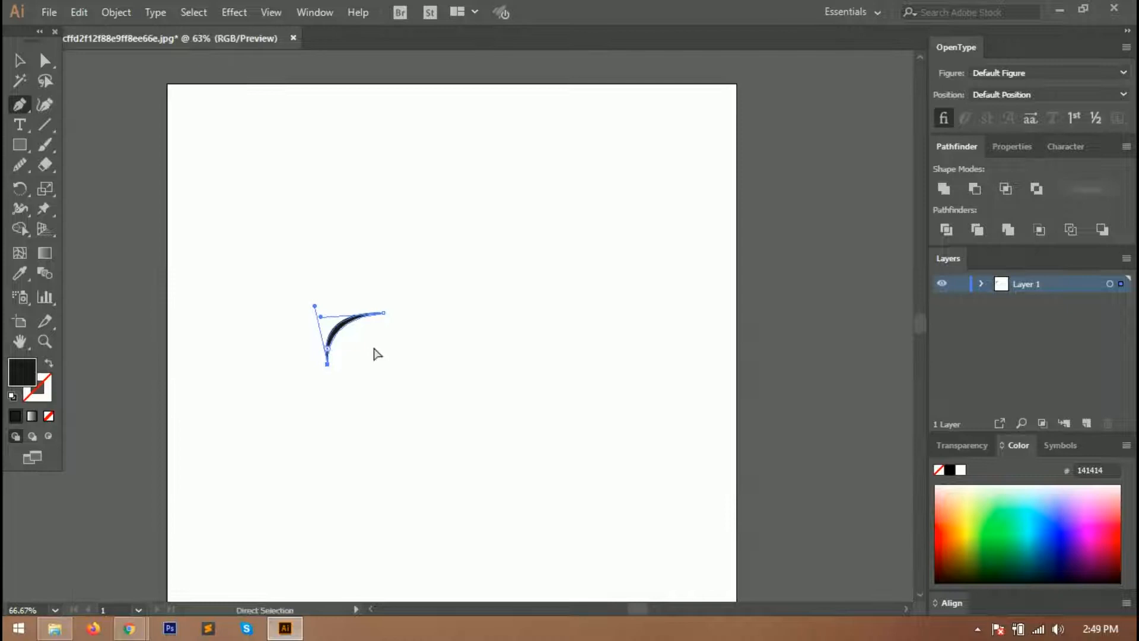
{"action": "scroll", "coordinate": [379, 353], "scroll_direction": "down", "scroll_amount": 1}
{"action": "scroll", "coordinate": [393, 297], "scroll_direction": "up", "scroll_amount": 2, "text": "alt"}
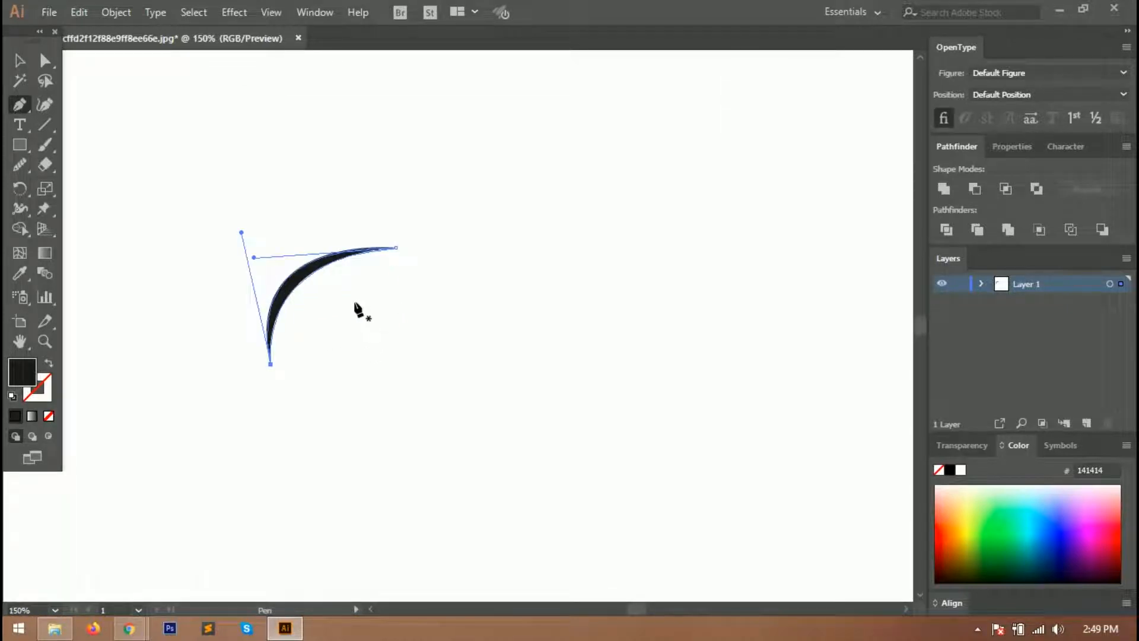
{"action": "left_click", "coordinate": [353, 295]}
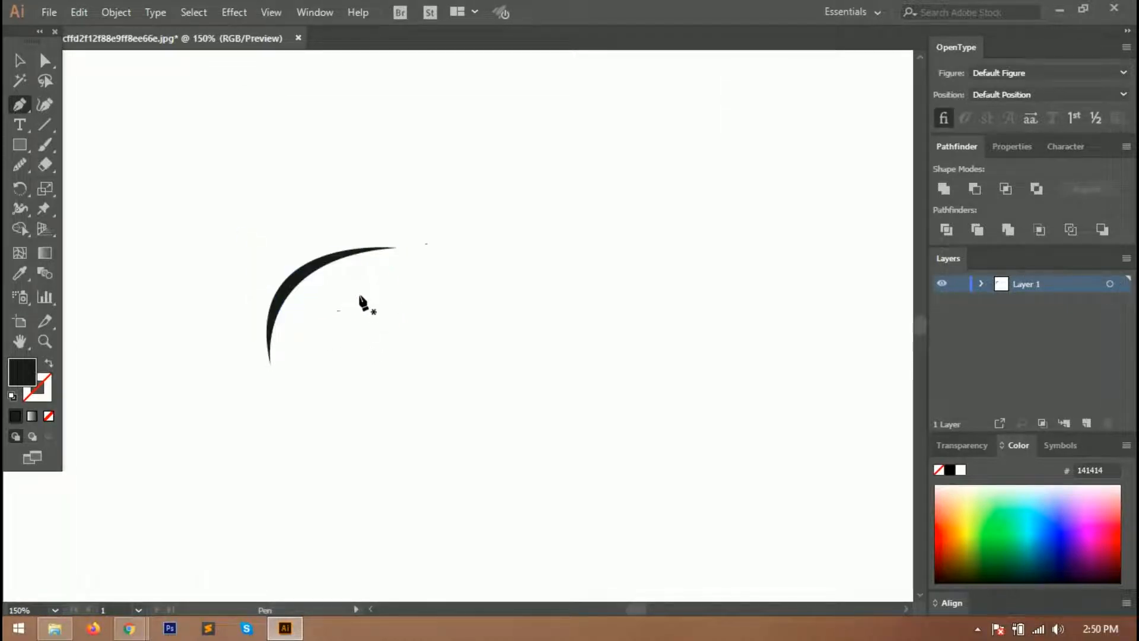
{"action": "left_click_drag", "start_coordinate": [458, 277], "coordinate": [440, 229]}
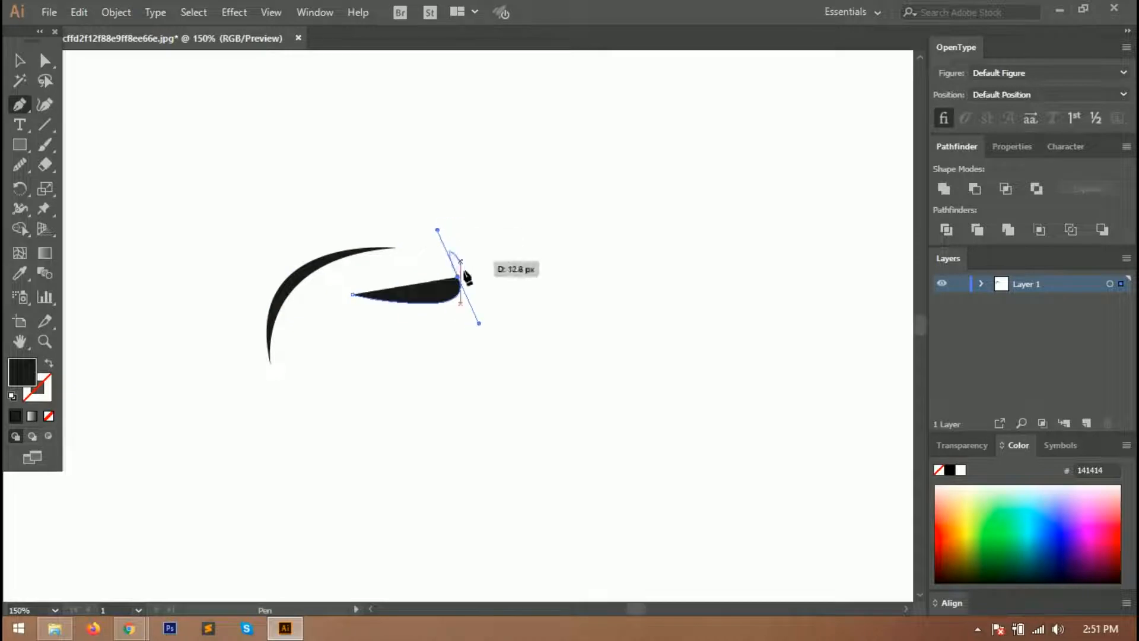
{"action": "left_click_drag", "start_coordinate": [458, 277], "coordinate": [621, 261]}
Trace the opposite edge of the S-shaped stroke back to its blunt left end, close the path and deselect it
{"action": "left_click_drag", "start_coordinate": [453, 268], "coordinate": [407, 312]}
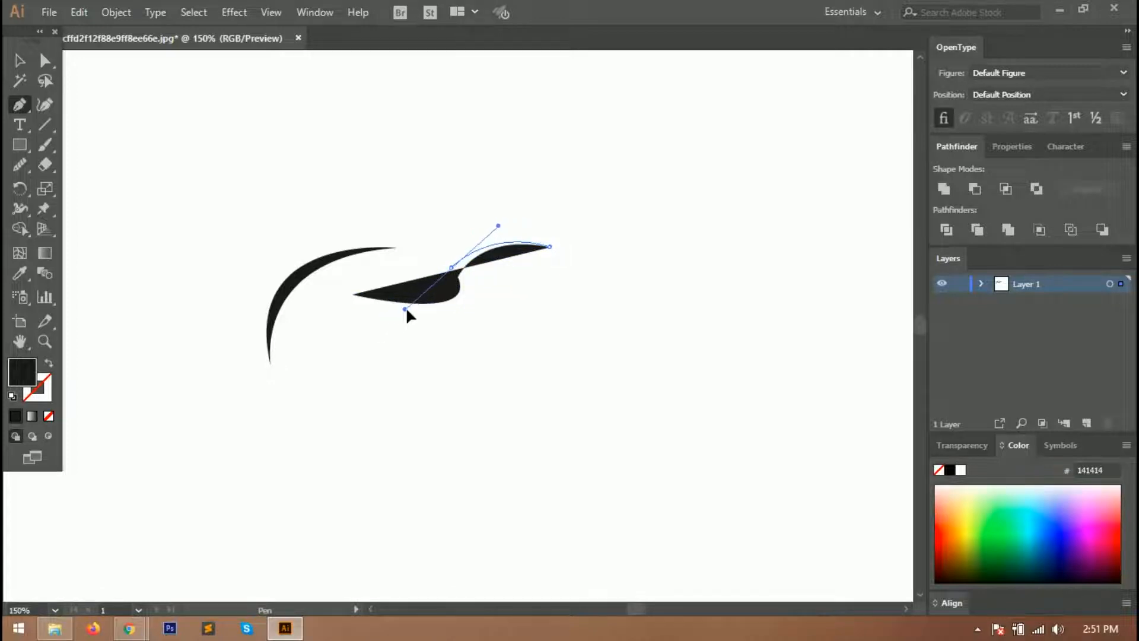
{"action": "left_click", "coordinate": [453, 269]}
{"action": "left_click", "coordinate": [353, 280]}
{"action": "left_click_drag", "start_coordinate": [353, 280], "coordinate": [246, 244]}
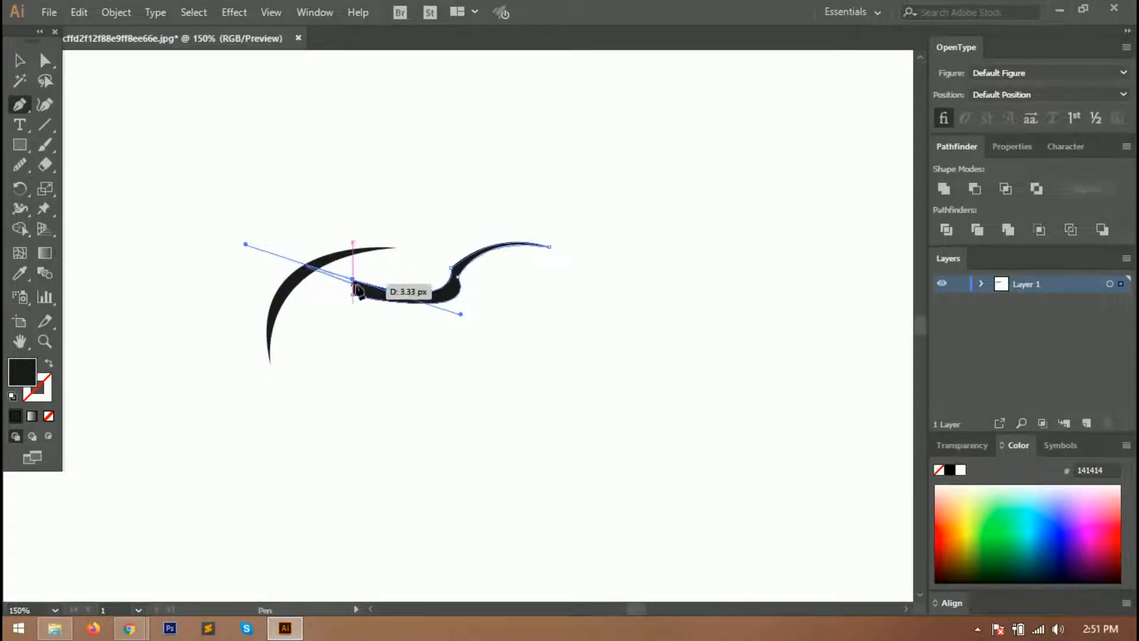
{"action": "left_click", "coordinate": [353, 284]}
{"action": "left_click", "coordinate": [353, 295]}
{"action": "left_click", "coordinate": [20, 60]}
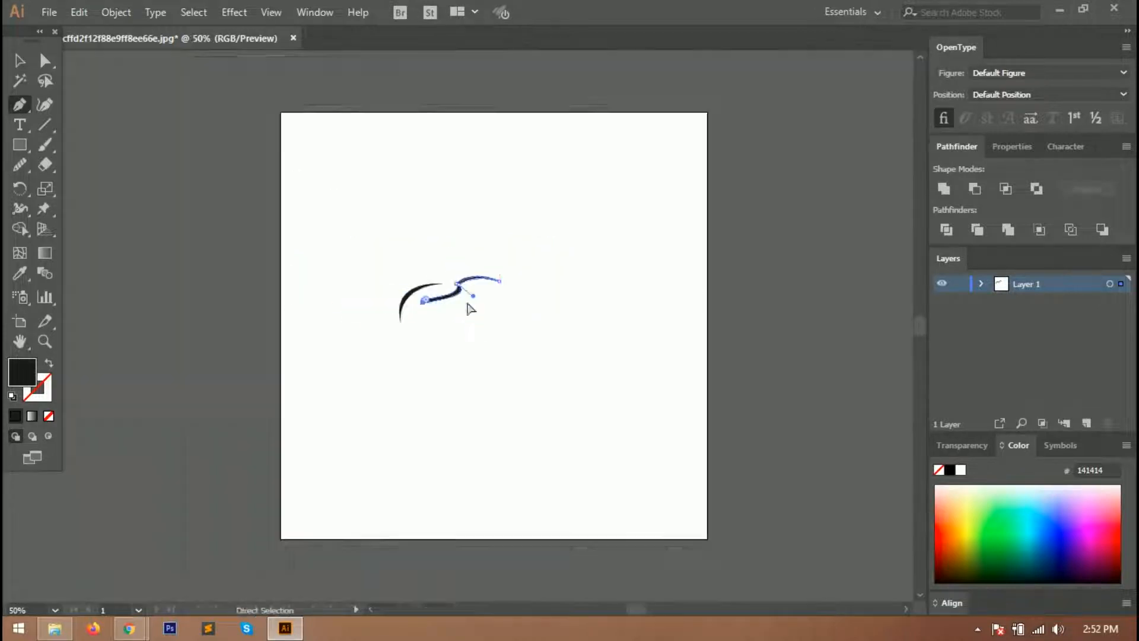
{"action": "key", "text": "ctrl+0"}
{"action": "key", "text": "v"}
{"action": "left_click", "coordinate": [478, 329]}
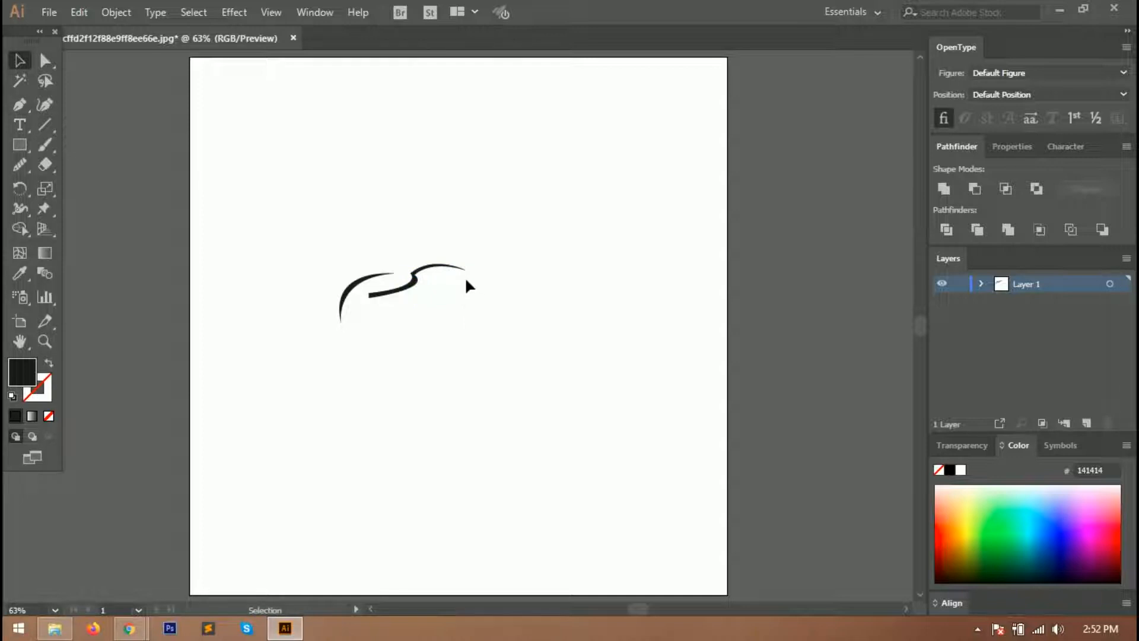
Start a third Pen shape on the S-shaped stroke's right tip and arc its upper edge over to the right
{"action": "scroll", "coordinate": [466, 284], "scroll_direction": "up", "scroll_amount": 2}
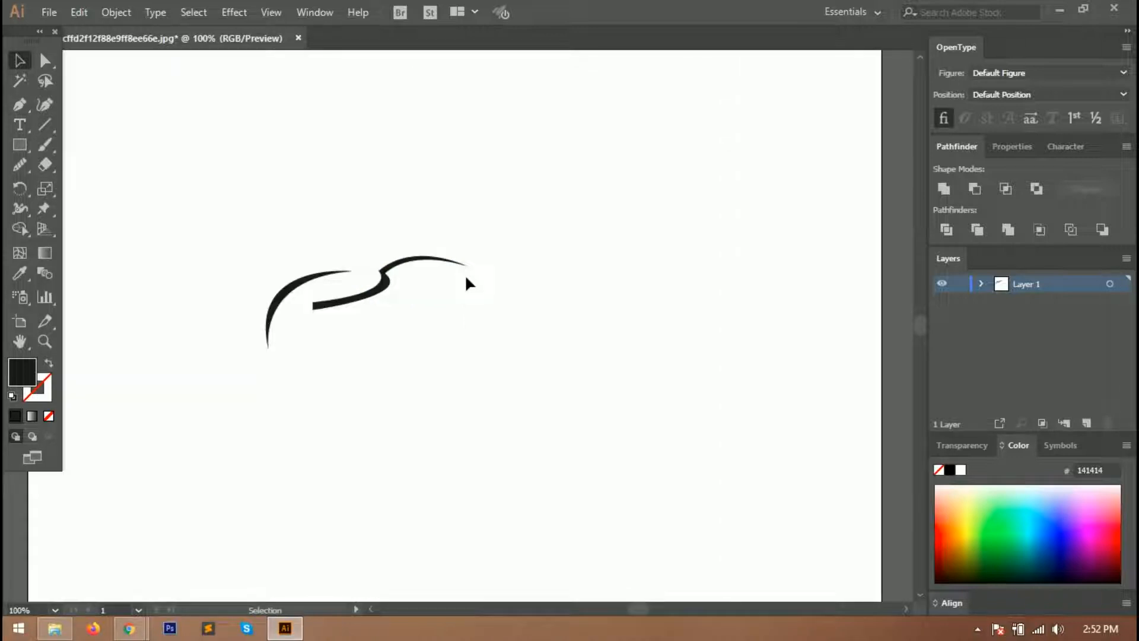
{"action": "left_click", "coordinate": [19, 104]}
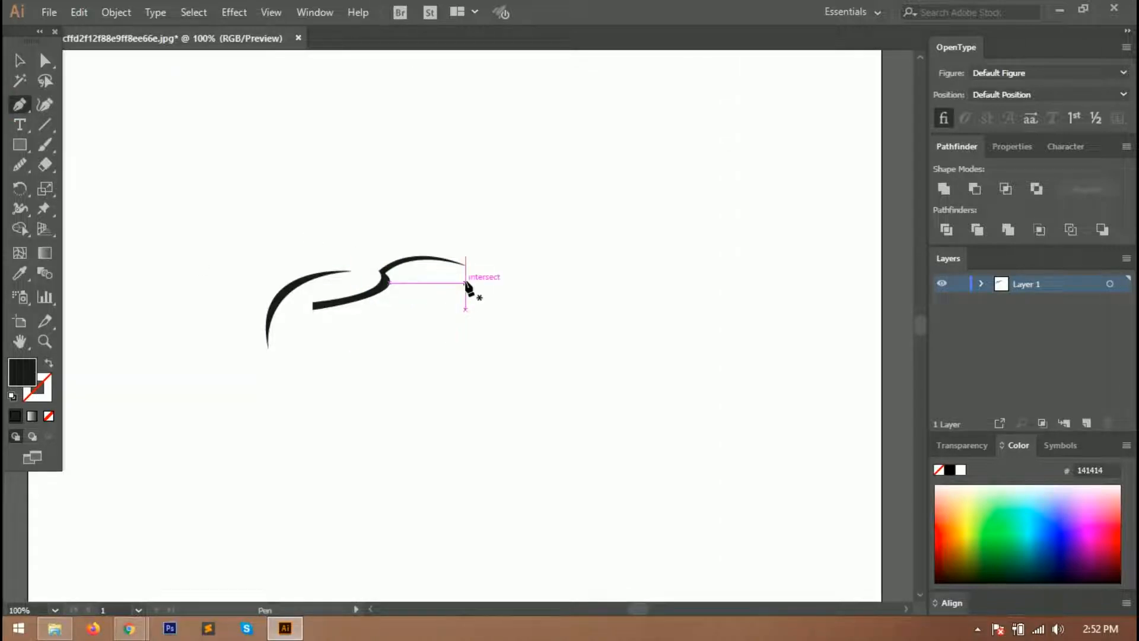
{"action": "left_click", "coordinate": [449, 259]}
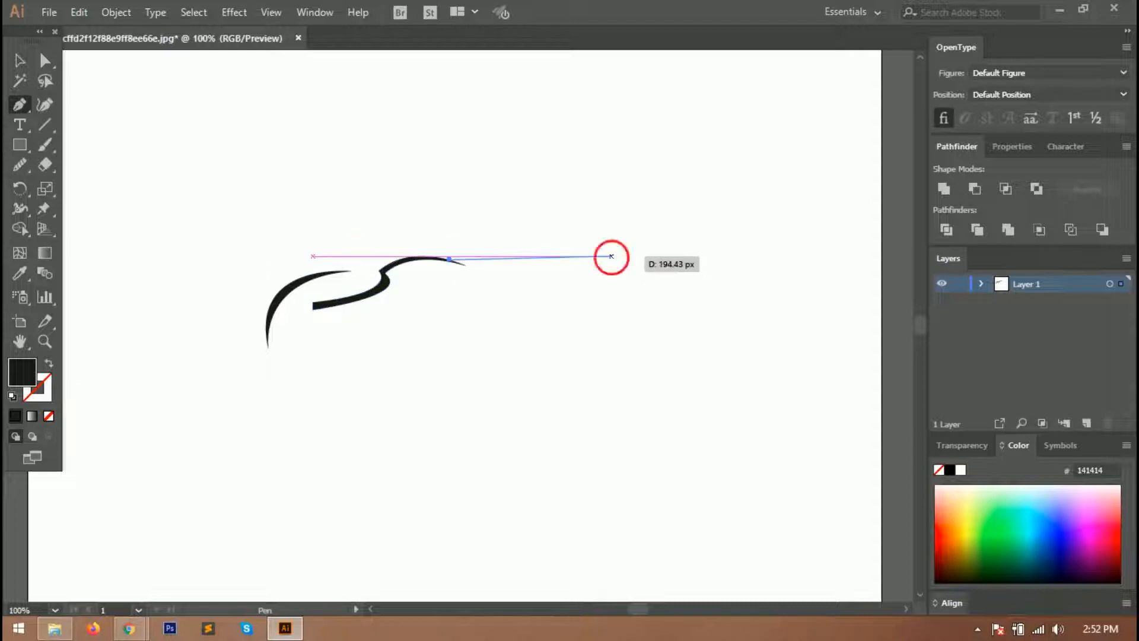
{"action": "left_click_drag", "start_coordinate": [599, 271], "coordinate": [647, 316]}
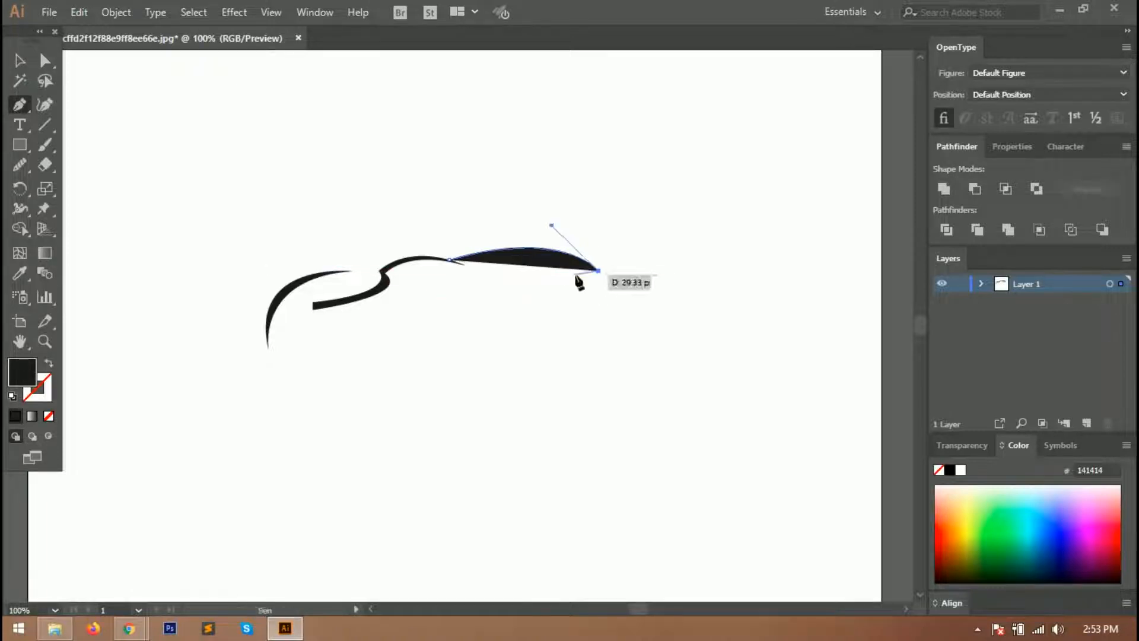
Give the arc a narrow blunt right end and curve its lower edge back leftward under the upper edge
{"action": "scroll", "coordinate": [578, 282], "scroll_direction": "up", "scroll_amount": 3}
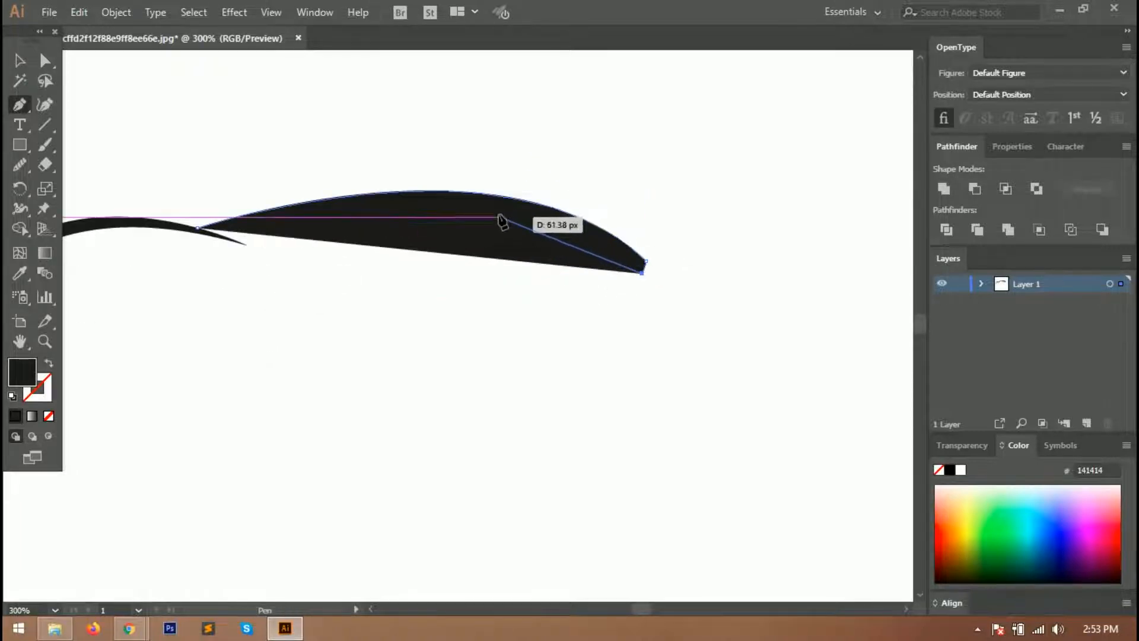
{"action": "left_click_drag", "start_coordinate": [486, 217], "coordinate": [431, 232]}
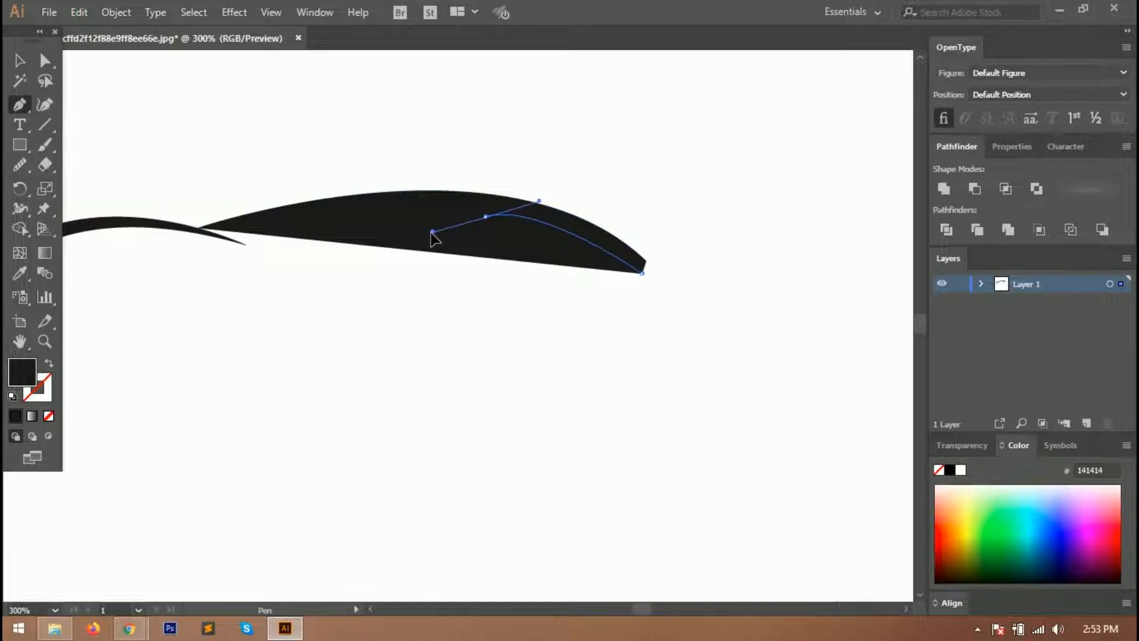
{"action": "key", "text": "ctrl+z"}
{"action": "left_click_drag", "start_coordinate": [484, 206], "coordinate": [401, 216]}
{"action": "left_click", "coordinate": [484, 206]}
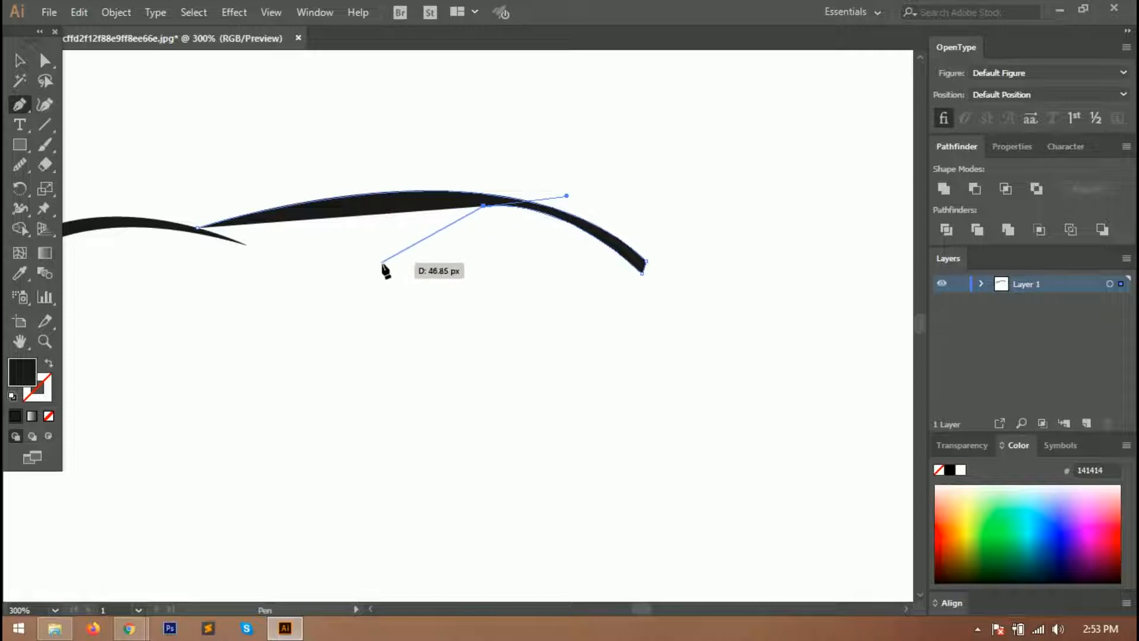
{"action": "left_click_drag", "start_coordinate": [379, 263], "coordinate": [491, 194]}
{"action": "key", "text": "ctrl+z"}
{"action": "key", "text": "ctrl+z"}
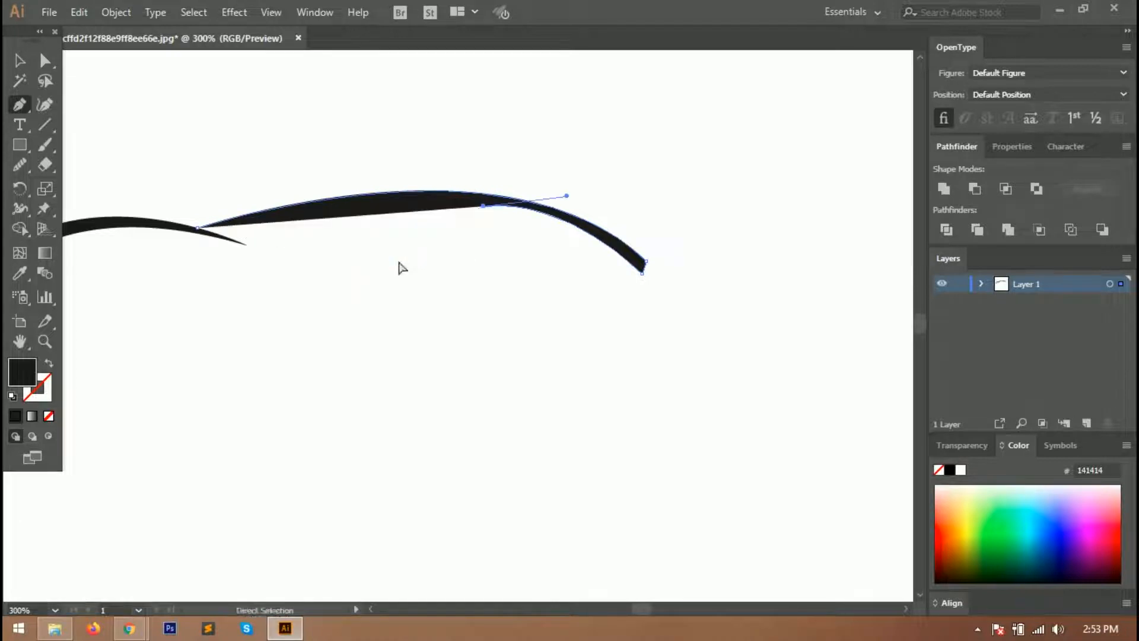
Add a short blunt branch hooking down from the arc, then finish its thin lower edge back to the start and close it
{"action": "mouse_move", "coordinate": [396, 259]}
{"action": "left_mouse_down"}
{"action": "mouse_move", "coordinate": [398, 299]}
{"action": "mouse_move", "coordinate": [390, 254]}
{"action": "left_mouse_up"}
{"action": "left_click_drag", "start_coordinate": [447, 206], "coordinate": [507, 196]}
{"action": "left_click", "coordinate": [450, 204]}
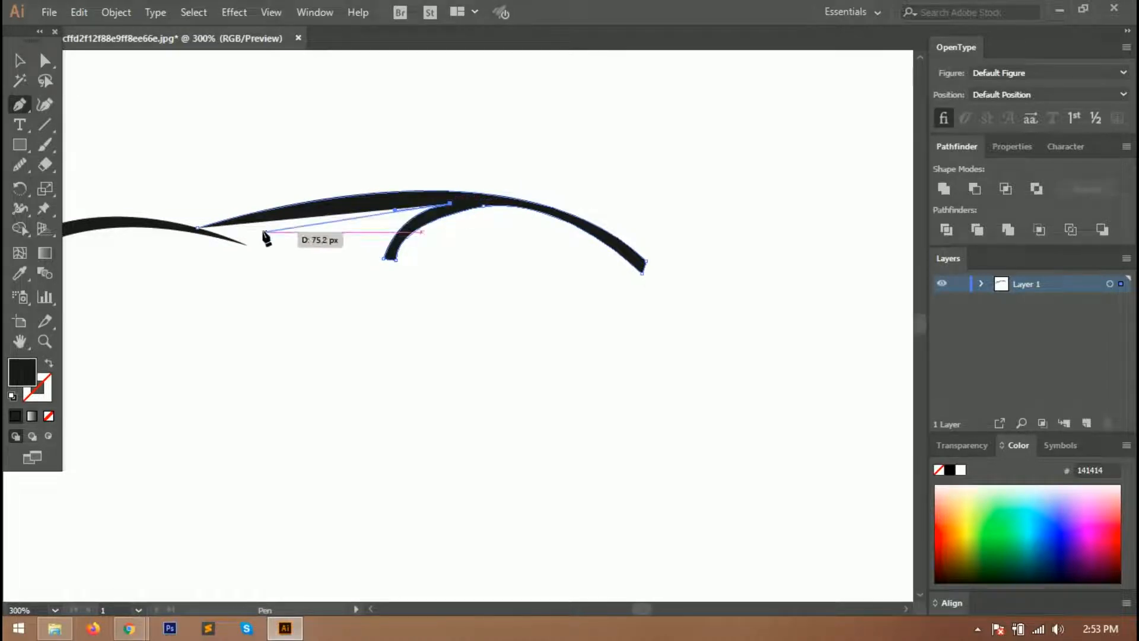
{"action": "left_click_drag", "start_coordinate": [207, 229], "coordinate": [76, 274]}
{"action": "left_click", "coordinate": [209, 232]}
{"action": "left_click", "coordinate": [198, 228]}
{"action": "key", "text": "ctrl+shift+a"}
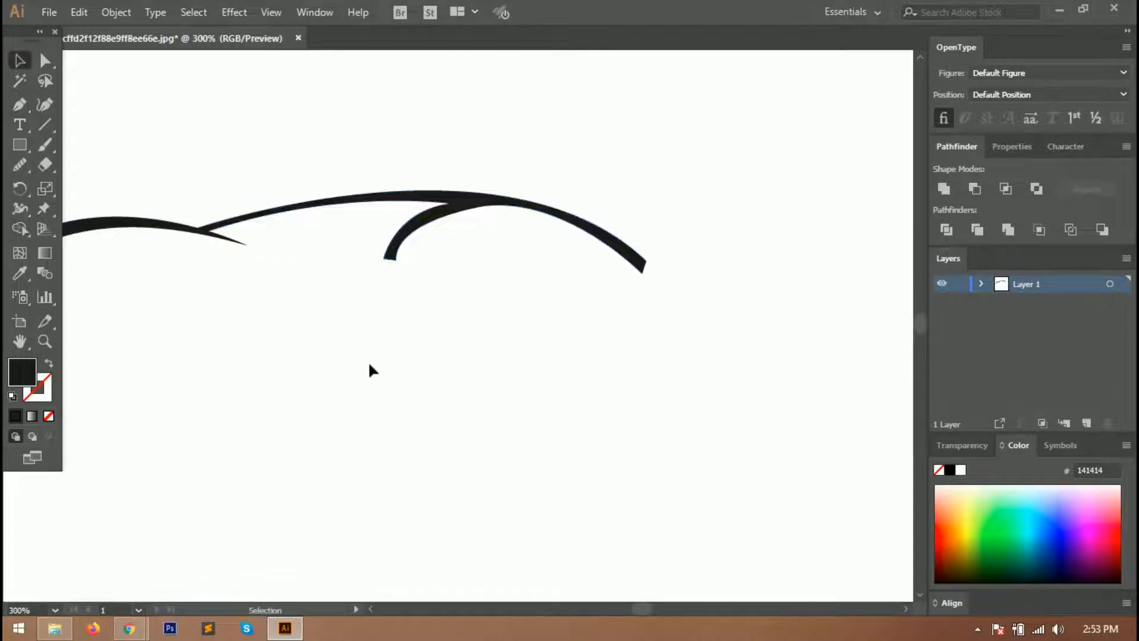
Draw a small black filled ellipse as the eye's pupil below the S-shaped stroke and deselect it
{"action": "key", "text": "ctrl+0"}
{"action": "left_click_drag", "start_coordinate": [19, 146], "coordinate": [77, 181]}
{"action": "scroll", "coordinate": [442, 296], "scroll_direction": "up", "scroll_amount": 3}
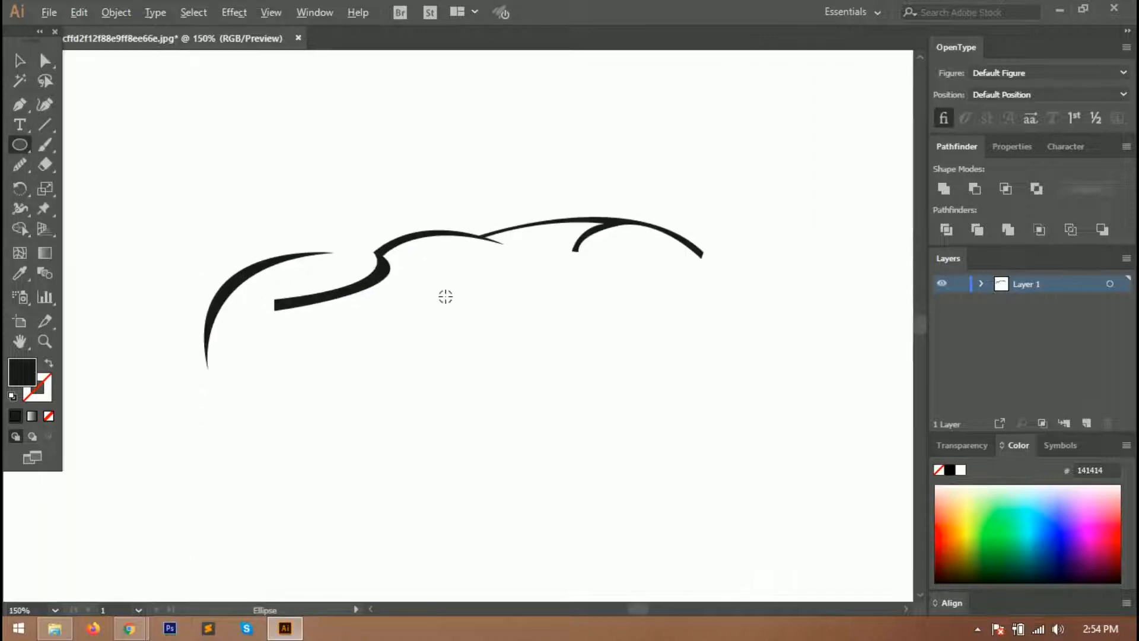
{"action": "mouse_move", "coordinate": [436, 313]}
{"action": "left_mouse_down"}
{"action": "mouse_move", "coordinate": [484, 371]}
{"action": "mouse_move", "coordinate": [458, 332]}
{"action": "left_mouse_up"}
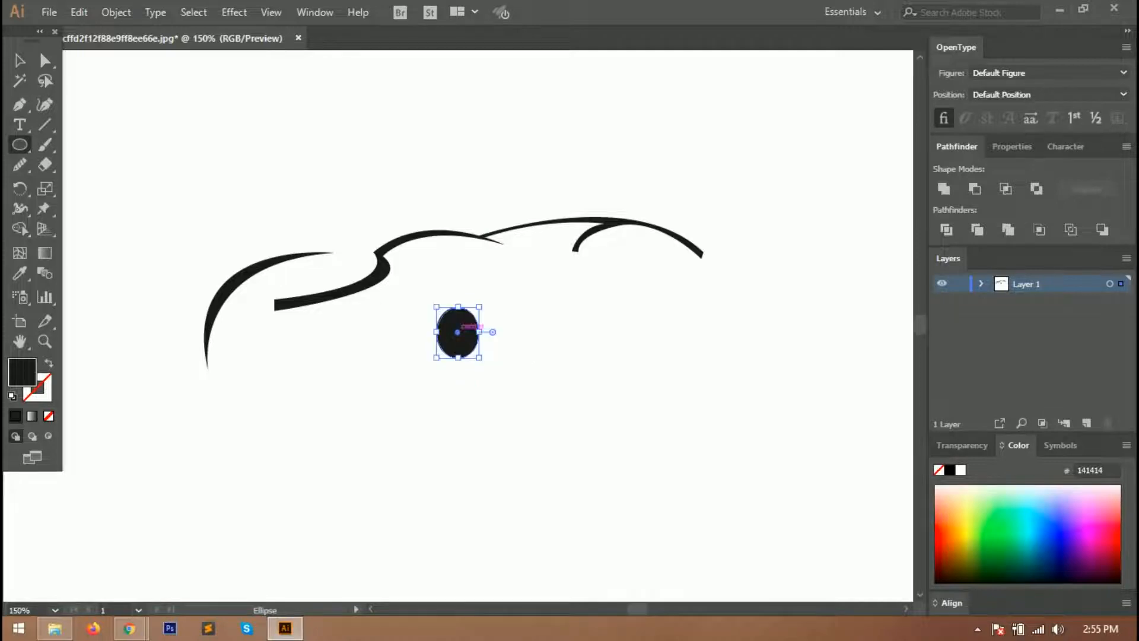
{"action": "key", "text": "ctrl+shift+a"}
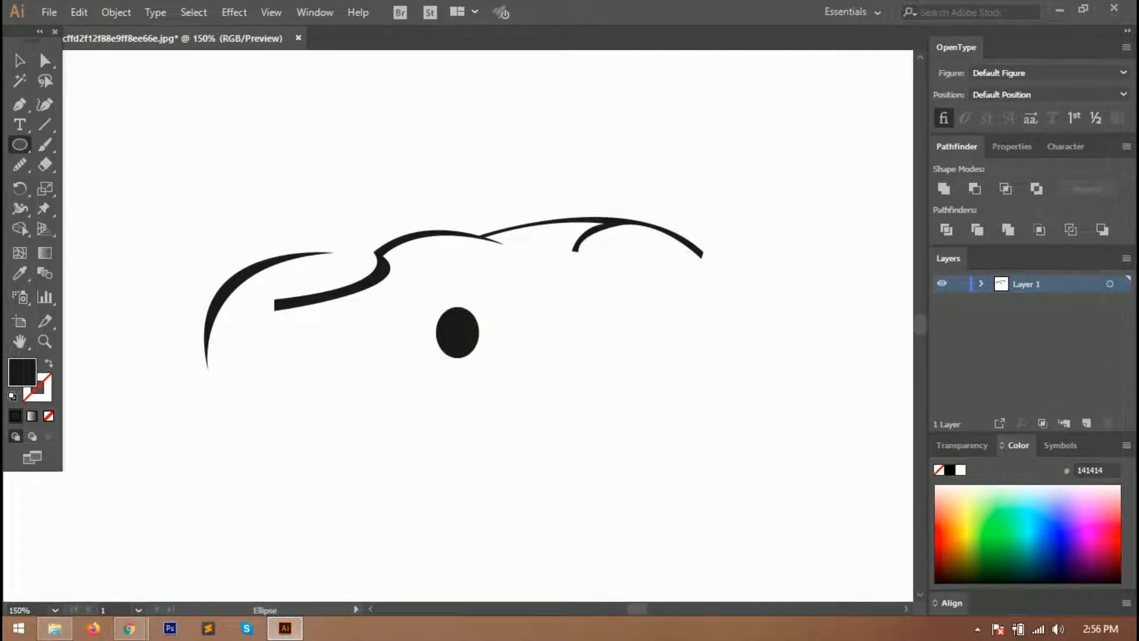
Draw a thin tapered crescent around the pupil's upper right side with the Pen tool
{"action": "key", "text": "p"}
{"action": "left_click", "coordinate": [437, 301]}
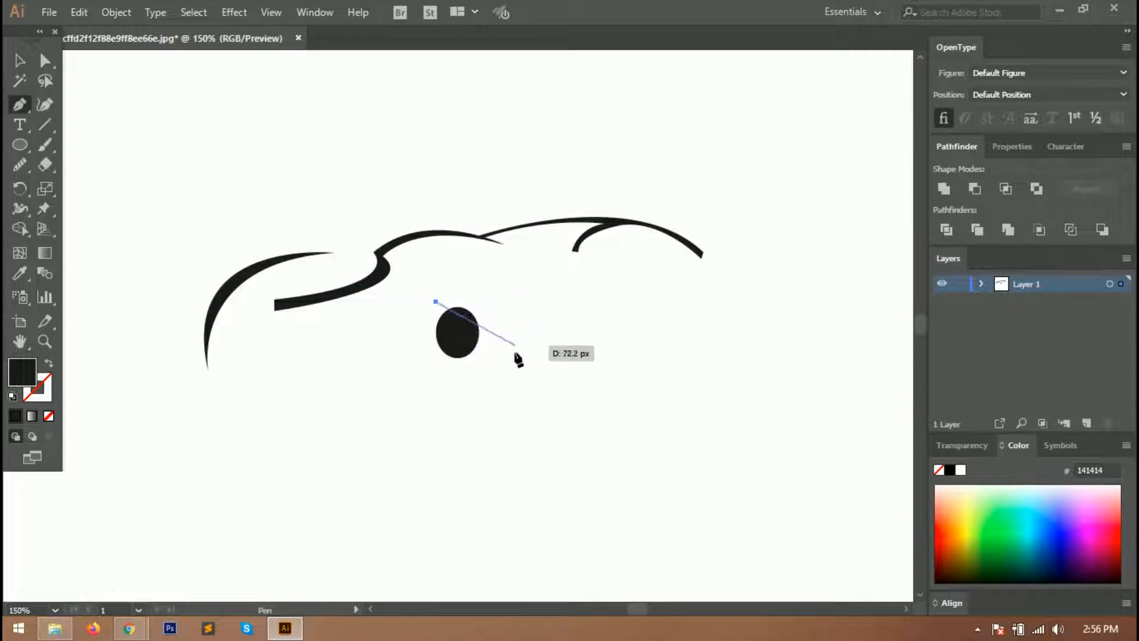
{"action": "mouse_move", "coordinate": [487, 350]}
{"action": "left_mouse_down"}
{"action": "mouse_move", "coordinate": [469, 404]}
{"action": "mouse_move", "coordinate": [482, 418]}
{"action": "mouse_move", "coordinate": [487, 350]}
{"action": "left_mouse_up"}
{"action": "left_click_drag", "start_coordinate": [336, 322], "coordinate": [365, 324]}
{"action": "left_click", "coordinate": [20, 59]}
{"action": "left_click", "coordinate": [455, 468]}
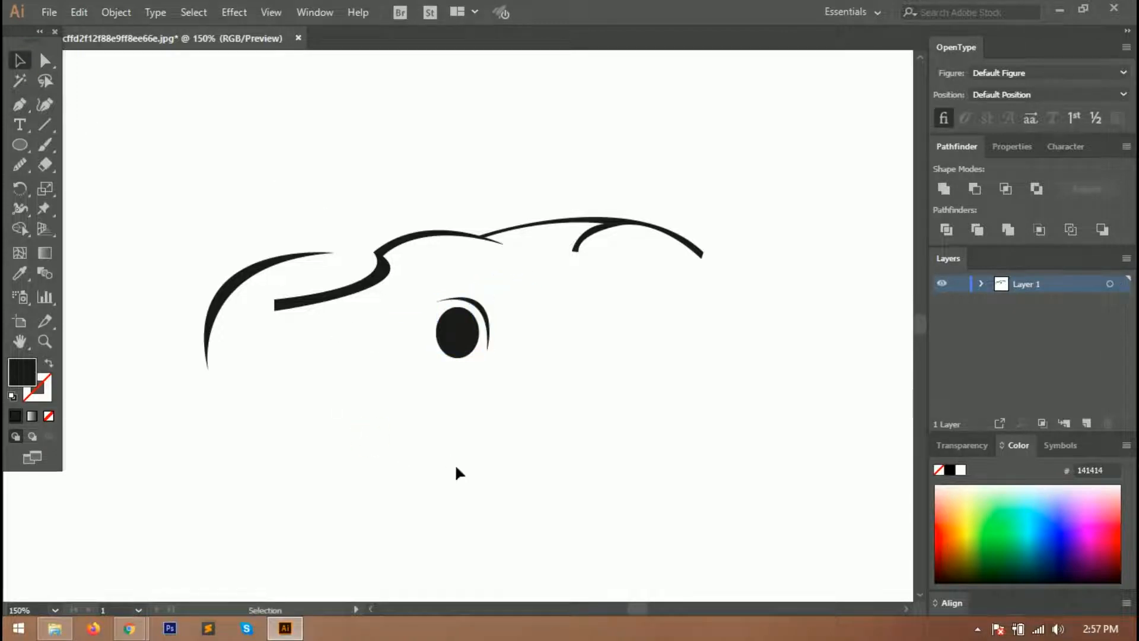
Draw a larger ellipse around the pupil and give it a black stroke with no fill
{"action": "left_click", "coordinate": [19, 146]}
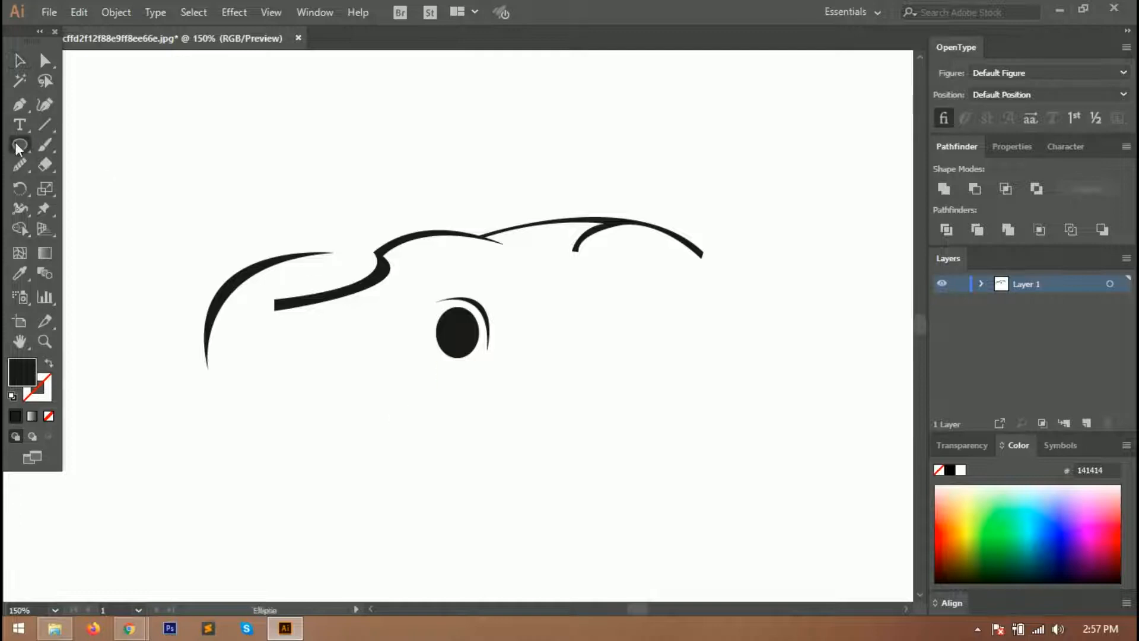
{"action": "left_click_drag", "start_coordinate": [426, 292], "coordinate": [532, 413]}
{"action": "left_click_drag", "start_coordinate": [475, 349], "coordinate": [467, 343]}
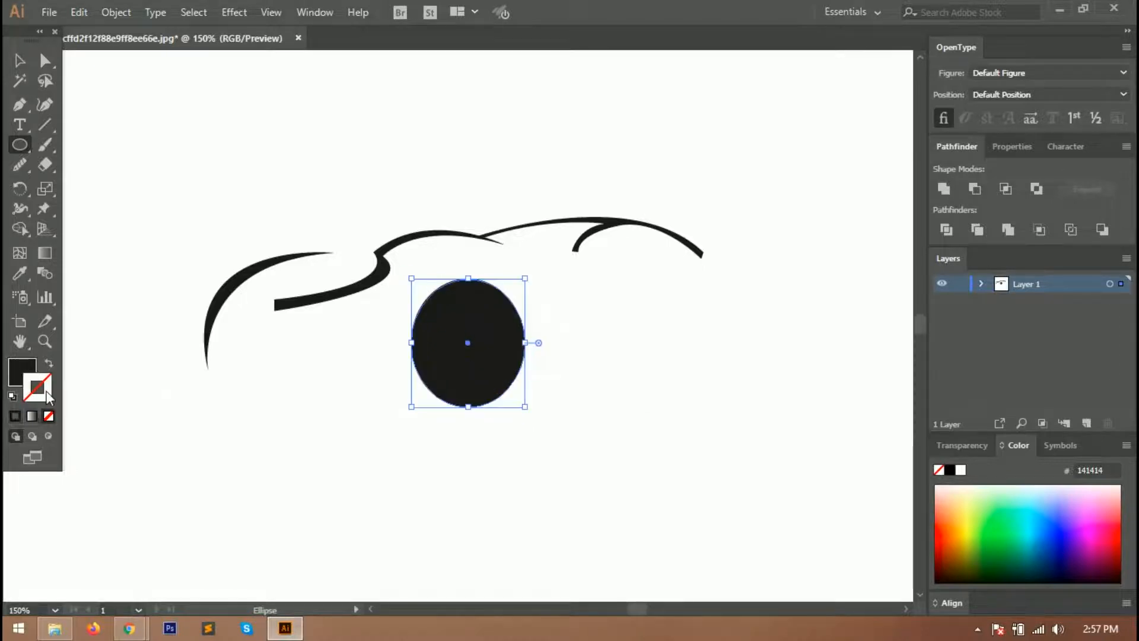
{"action": "left_click", "coordinate": [49, 416]}
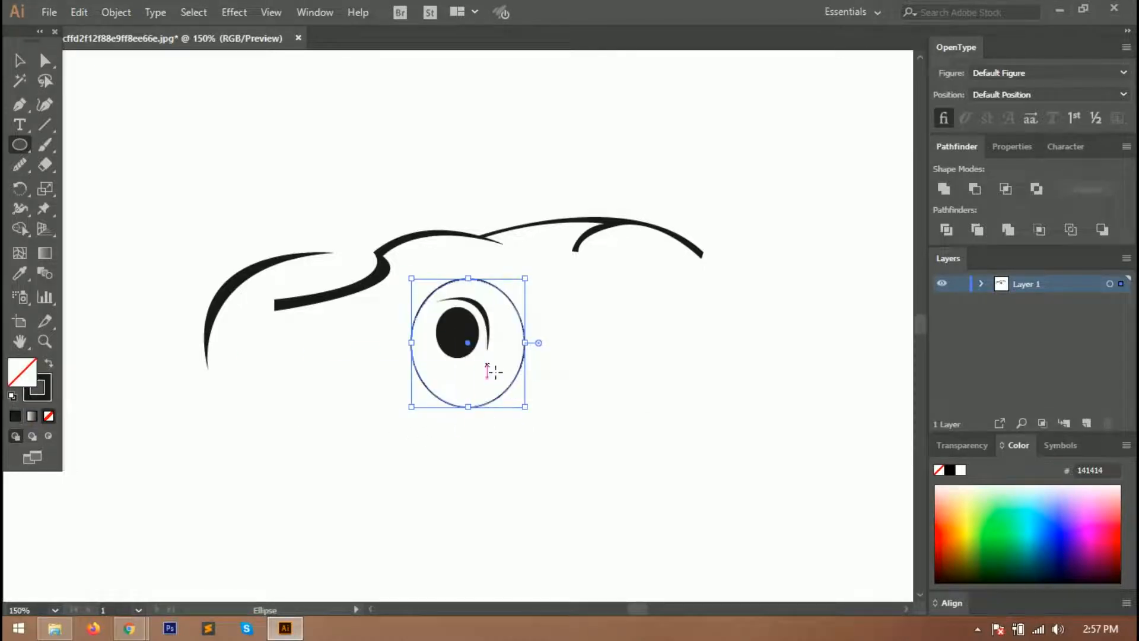
Make the outlined ellipse slightly smaller and reposition it around the pupil
{"action": "left_click", "coordinate": [79, 12]}
{"action": "left_click", "coordinate": [71, 92]}
{"action": "left_click", "coordinate": [77, 12]}
{"action": "left_click", "coordinate": [104, 129]}
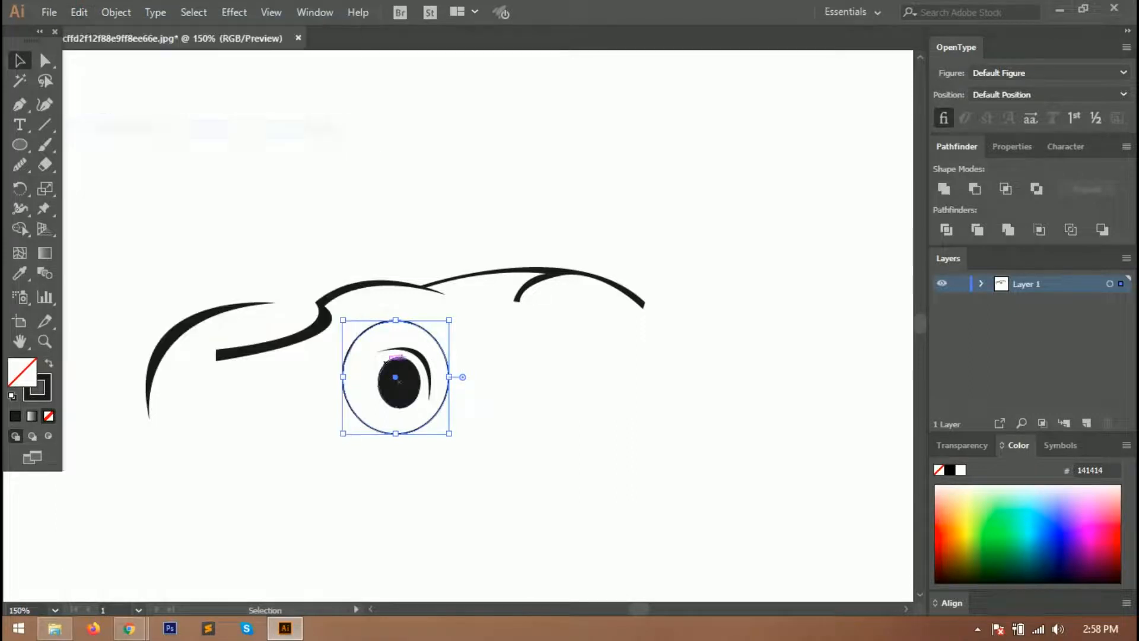
{"action": "left_click_drag", "start_coordinate": [453, 441], "coordinate": [479, 462]}
{"action": "double_click", "coordinate": [24, 379]}
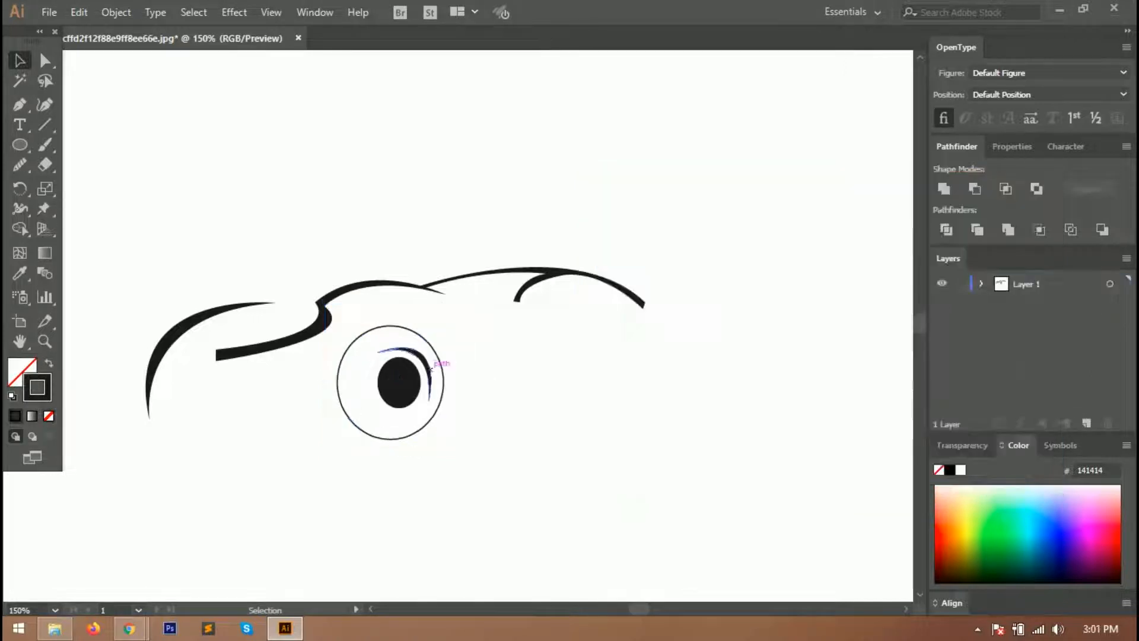
Delete the thin crescent beside the pupil and draw two overlapping black ellipses to the lower right of the eye
{"action": "left_click", "coordinate": [429, 372]}
{"action": "key", "text": "Delete"}
{"action": "left_click", "coordinate": [15, 147]}
{"action": "left_click_drag", "start_coordinate": [512, 382], "coordinate": [575, 453]}
{"action": "left_click_drag", "start_coordinate": [543, 418], "coordinate": [526, 420]}
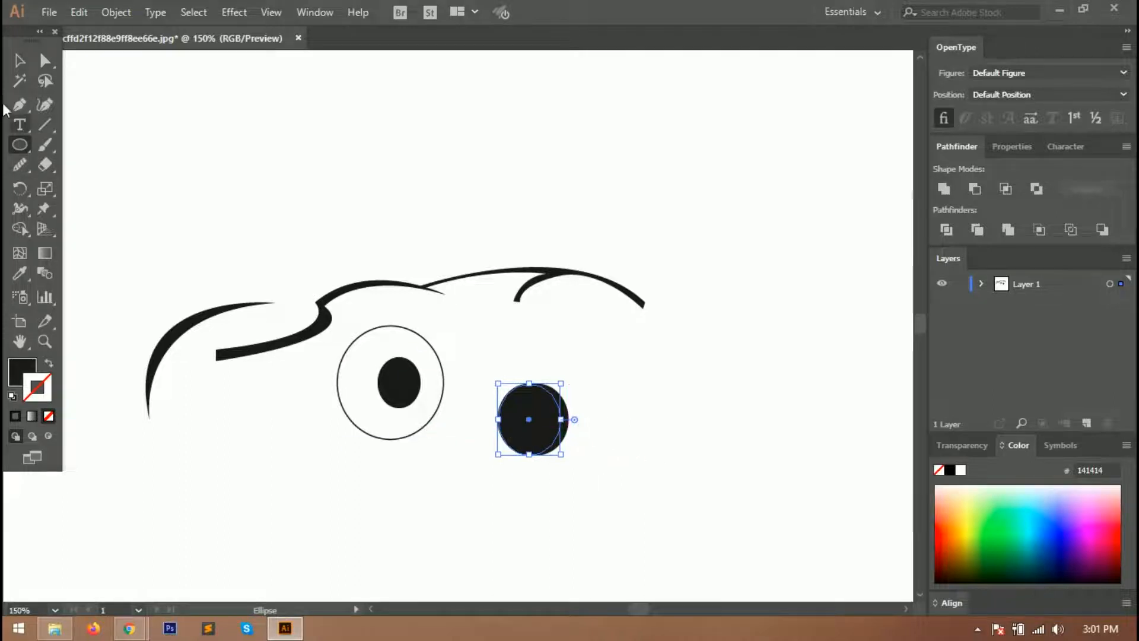
Subtract the front ellipse from the back one with Minus Front to leave a crescent
{"action": "key", "text": "v"}
{"action": "left_click_drag", "start_coordinate": [595, 470], "coordinate": [513, 415]}
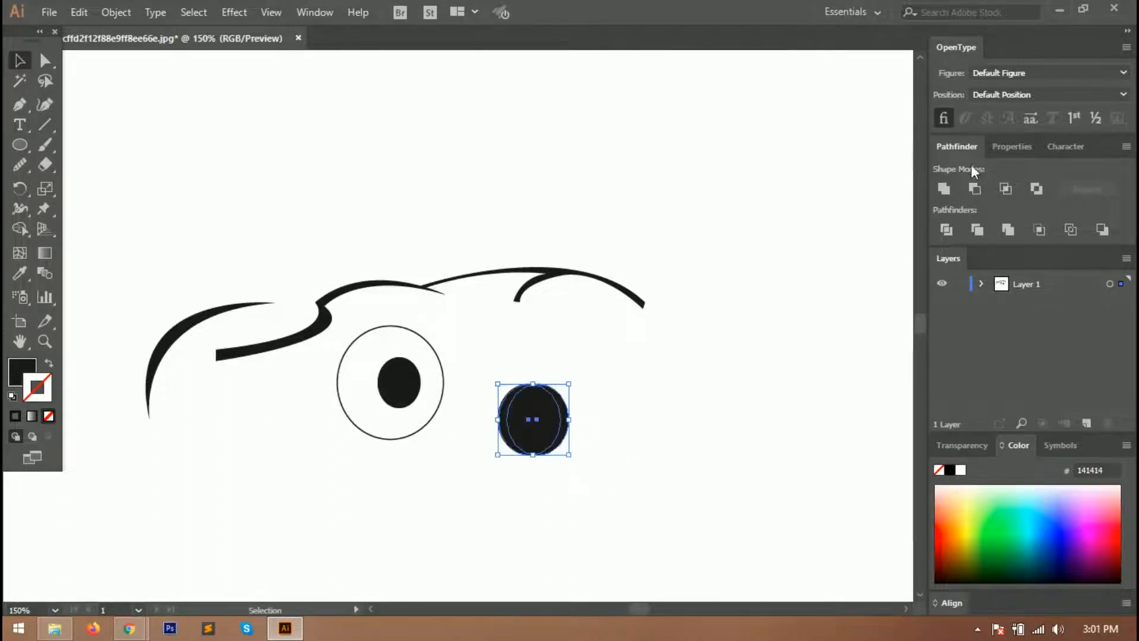
{"action": "left_click", "coordinate": [975, 188]}
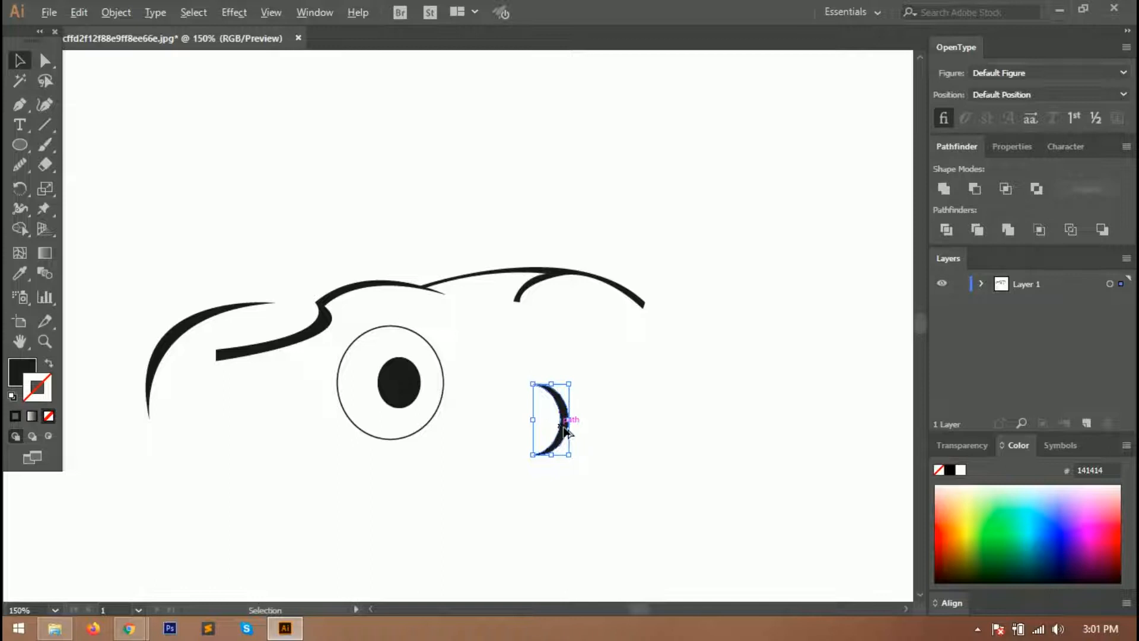
{"action": "scroll", "coordinate": [561, 426], "scroll_direction": "up", "scroll_amount": 2}
{"action": "left_click_drag", "start_coordinate": [561, 426], "coordinate": [300, 321]}
{"action": "left_click_drag", "start_coordinate": [321, 390], "coordinate": [337, 378]}
{"action": "left_click_drag", "start_coordinate": [336, 237], "coordinate": [341, 244]}
{"action": "key", "text": "ctrl+z"}
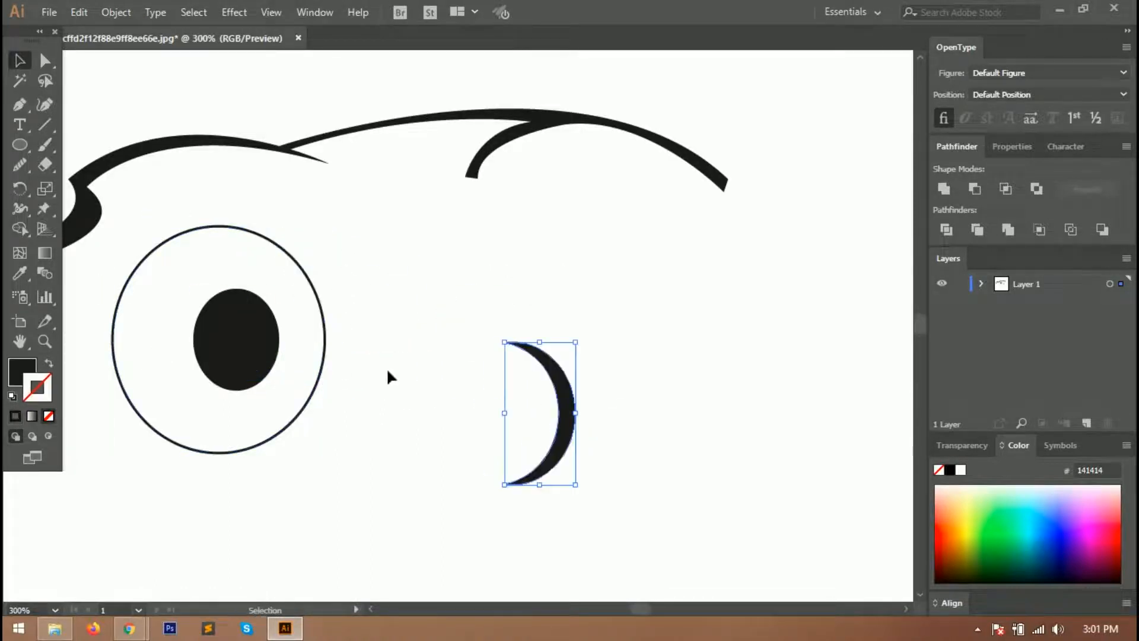
Move the crescent into the eye, rotate it to wrap around the pupil's upper right side, and deselect it
{"action": "left_click_drag", "start_coordinate": [542, 356], "coordinate": [267, 279]}
{"action": "left_click_drag", "start_coordinate": [321, 415], "coordinate": [304, 338]}
{"action": "left_click", "coordinate": [343, 376]}
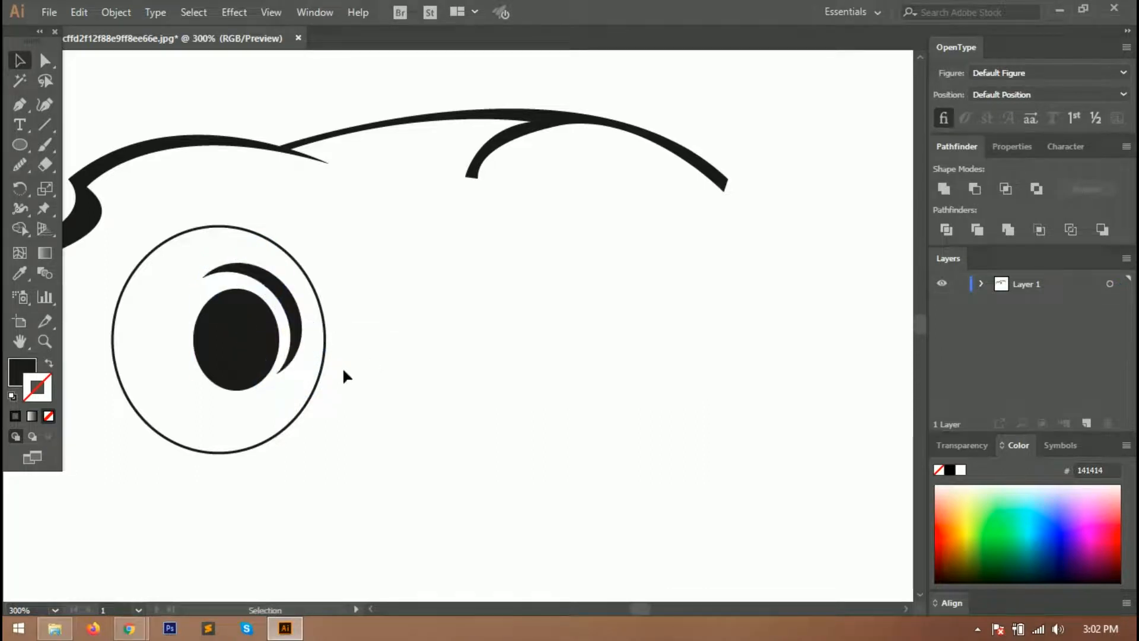
Thicken the stroke of the outlined ellipse around the pupil into a heavy black ring and deselect it
{"action": "left_click", "coordinate": [308, 408]}
{"action": "left_click", "coordinate": [310, 18]}
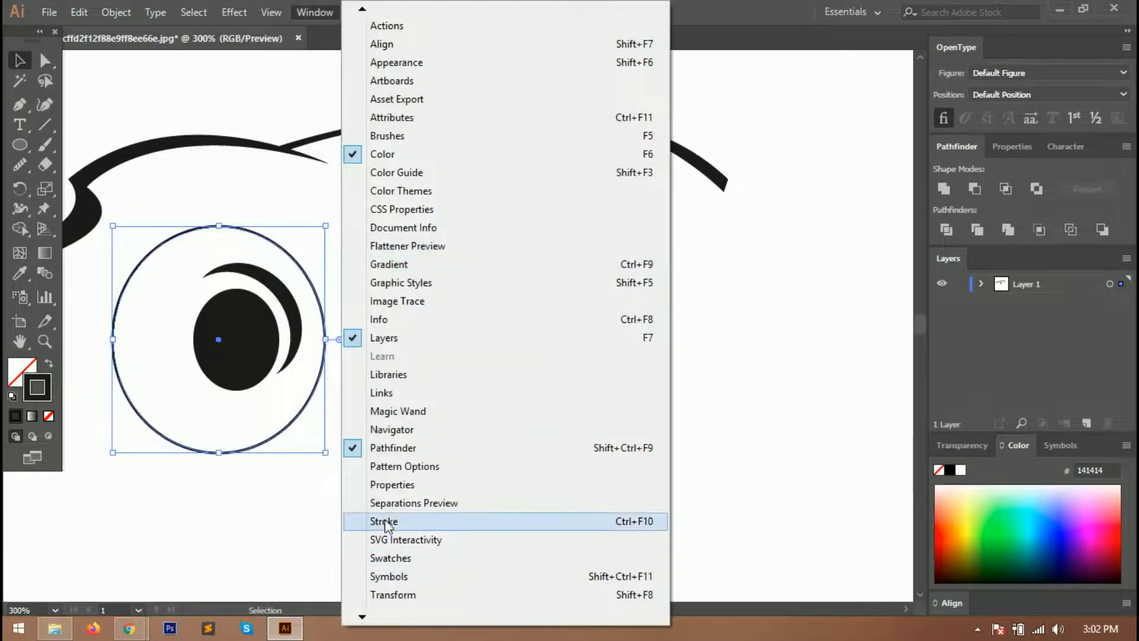
{"action": "left_click", "coordinate": [420, 520]}
{"action": "left_click", "coordinate": [797, 104]}
{"action": "key", "text": "Up"}
{"action": "key", "text": "Up"}
{"action": "key", "text": "Up"}
{"action": "key", "text": "Up"}
{"action": "key", "text": "Up"}
{"action": "key", "text": "Up"}
{"action": "key", "text": "Up"}
{"action": "key", "text": "Up"}
{"action": "key", "text": "Up"}
{"action": "left_click", "coordinate": [906, 57]}
{"action": "left_click", "coordinate": [526, 420]}
Draw a closed Pen shape beside the ring's left edge, with a concave left side tapering to a point along the bottom
{"action": "key", "text": "ctrl+0"}
{"action": "left_click_drag", "start_coordinate": [467, 314], "coordinate": [471, 297]}
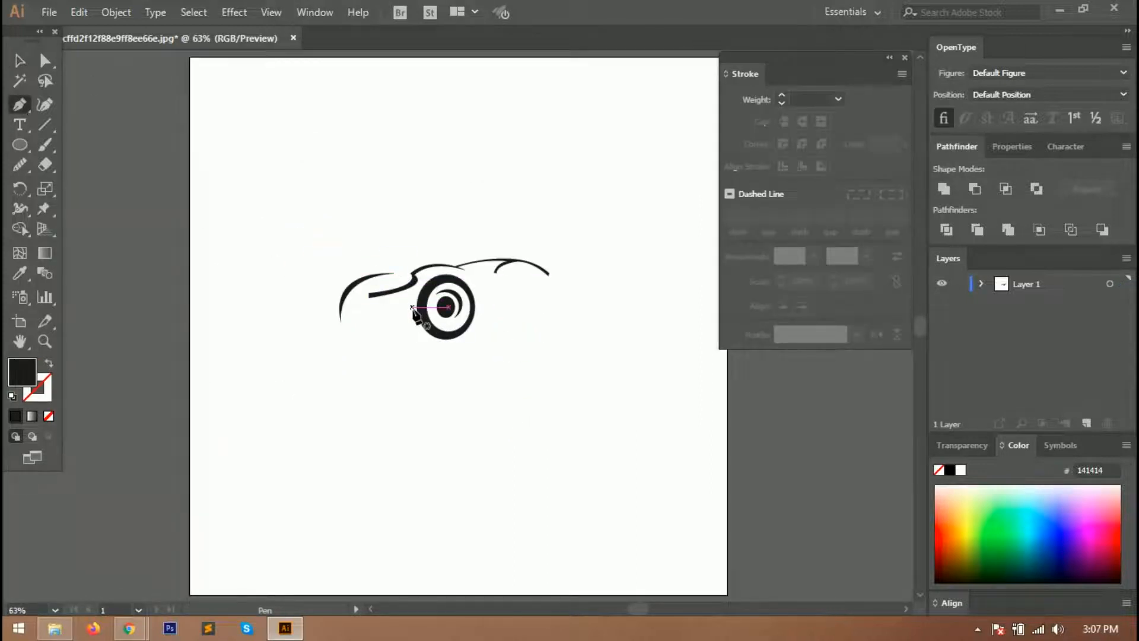
{"action": "key", "text": "ctrl+1"}
{"action": "left_click", "coordinate": [419, 309]}
{"action": "left_click", "coordinate": [419, 290]}
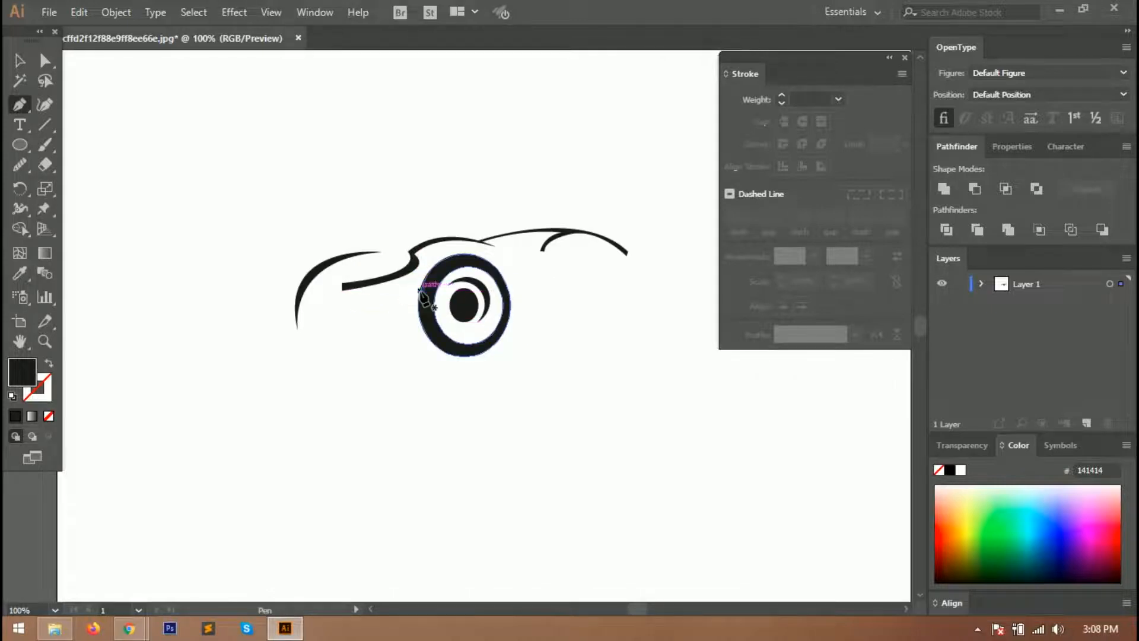
{"action": "left_click", "coordinate": [381, 290]}
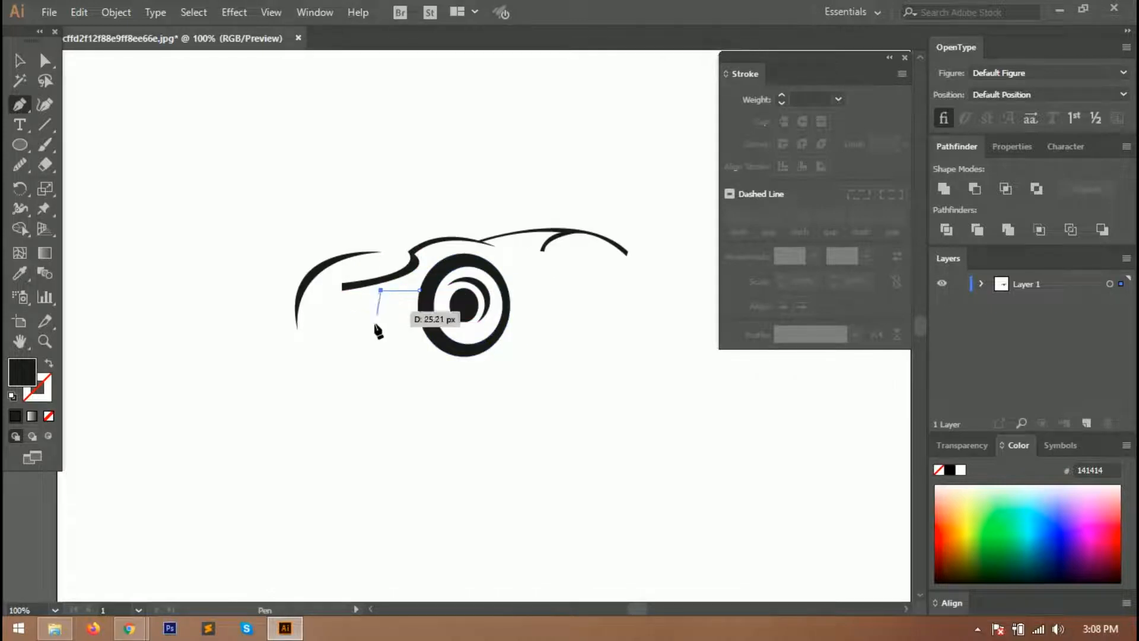
{"action": "left_click_drag", "start_coordinate": [273, 357], "coordinate": [229, 348]}
{"action": "left_click", "coordinate": [326, 348]}
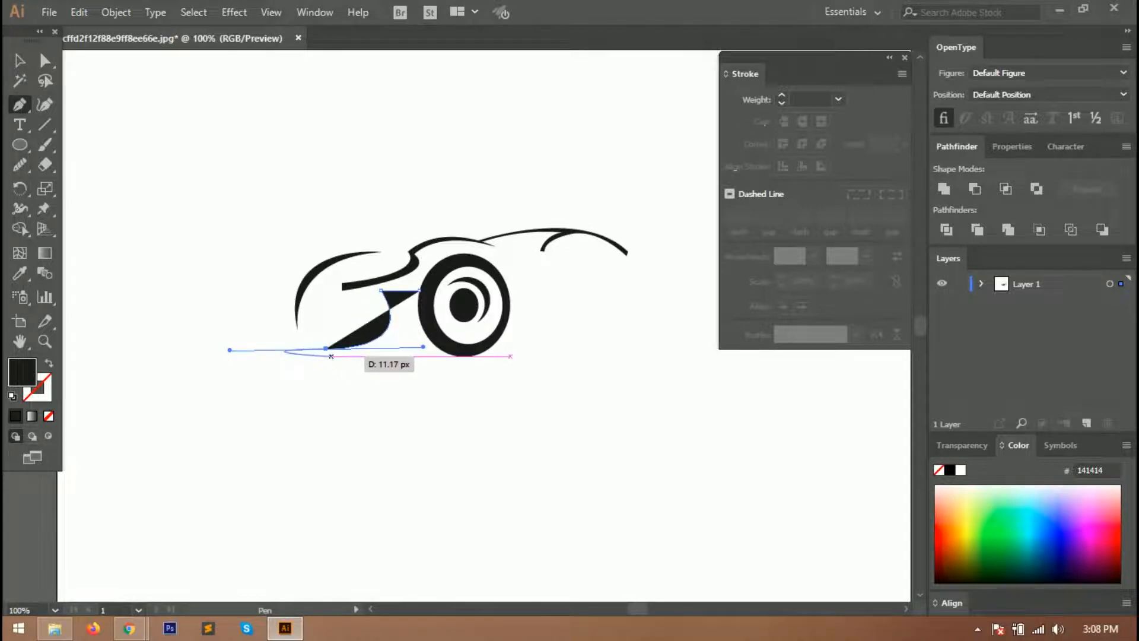
{"action": "left_click", "coordinate": [435, 345]}
{"action": "left_click_drag", "start_coordinate": [419, 289], "coordinate": [432, 273]}
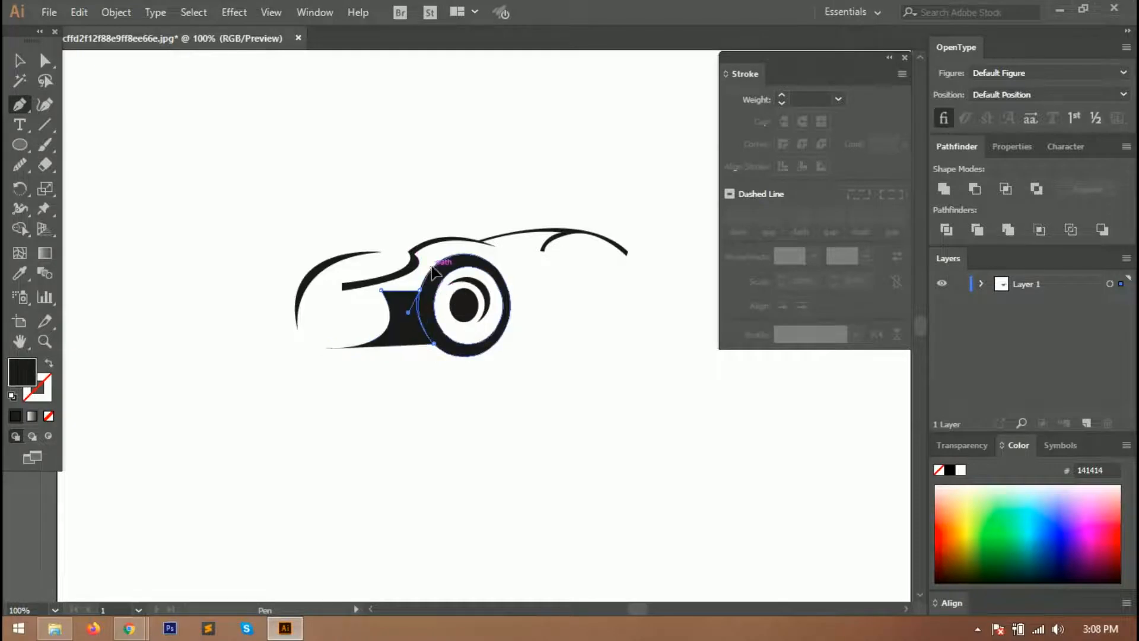
Fill the new side shape with red ea0707 and deselect it
{"action": "double_click", "coordinate": [13, 375]}
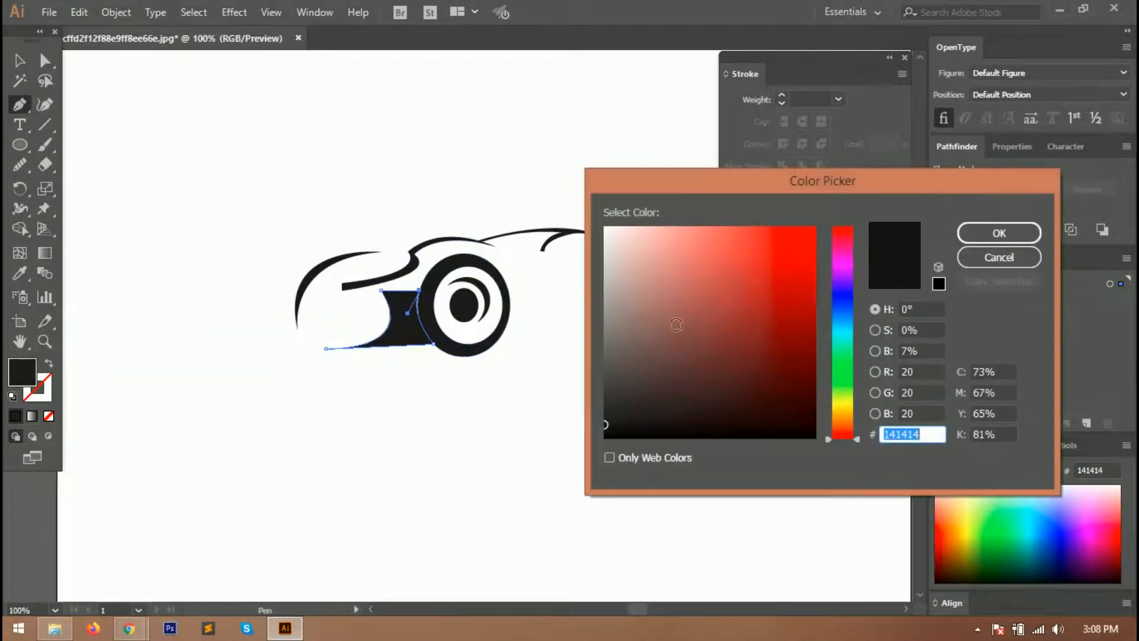
{"action": "left_click_drag", "start_coordinate": [810, 262], "coordinate": [810, 243]}
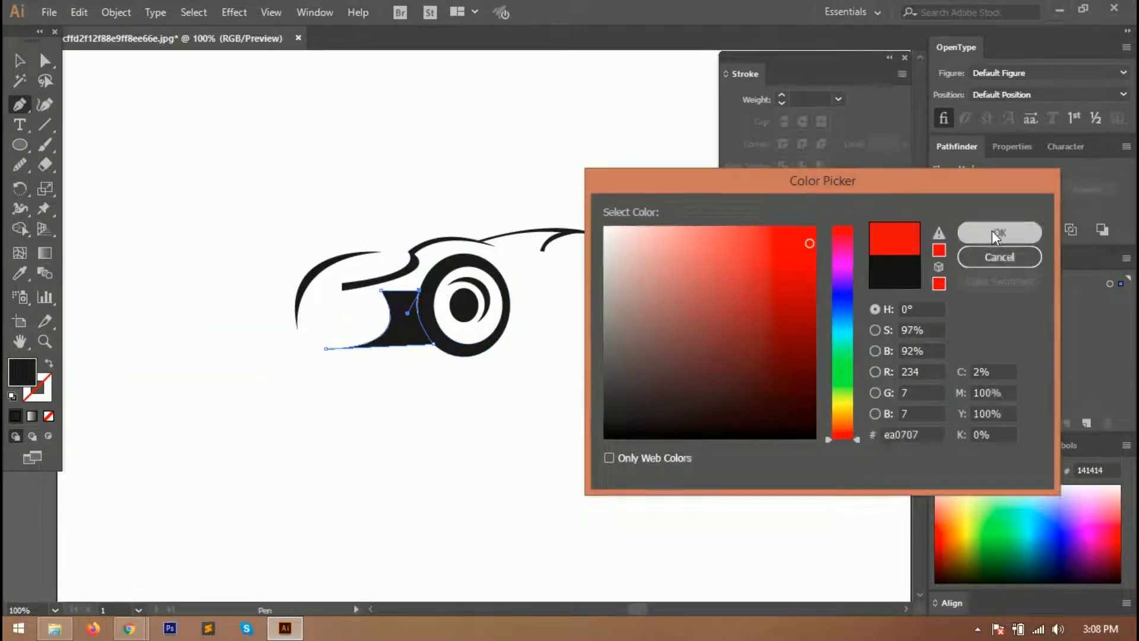
{"action": "left_click", "coordinate": [1000, 232]}
{"action": "left_click", "coordinate": [19, 60]}
{"action": "left_click", "coordinate": [334, 404]}
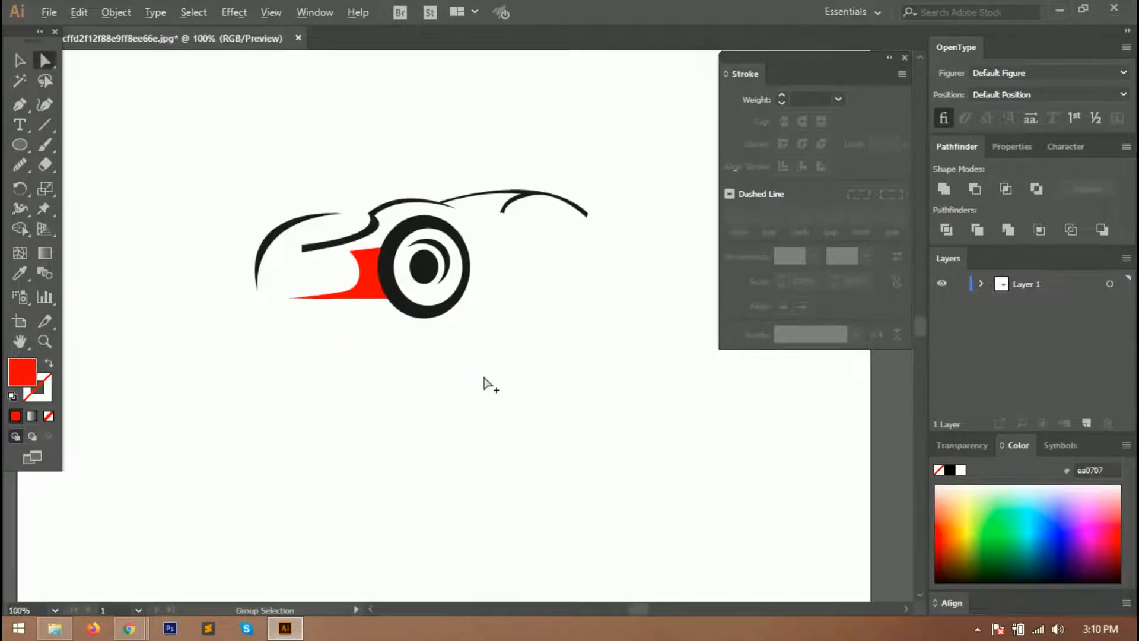
Draw a freehand Pencil curve from the wheel's lower right edge, rising and arching over for the rear fender
{"action": "scroll", "coordinate": [499, 300], "scroll_direction": "up", "scroll_amount": 3}
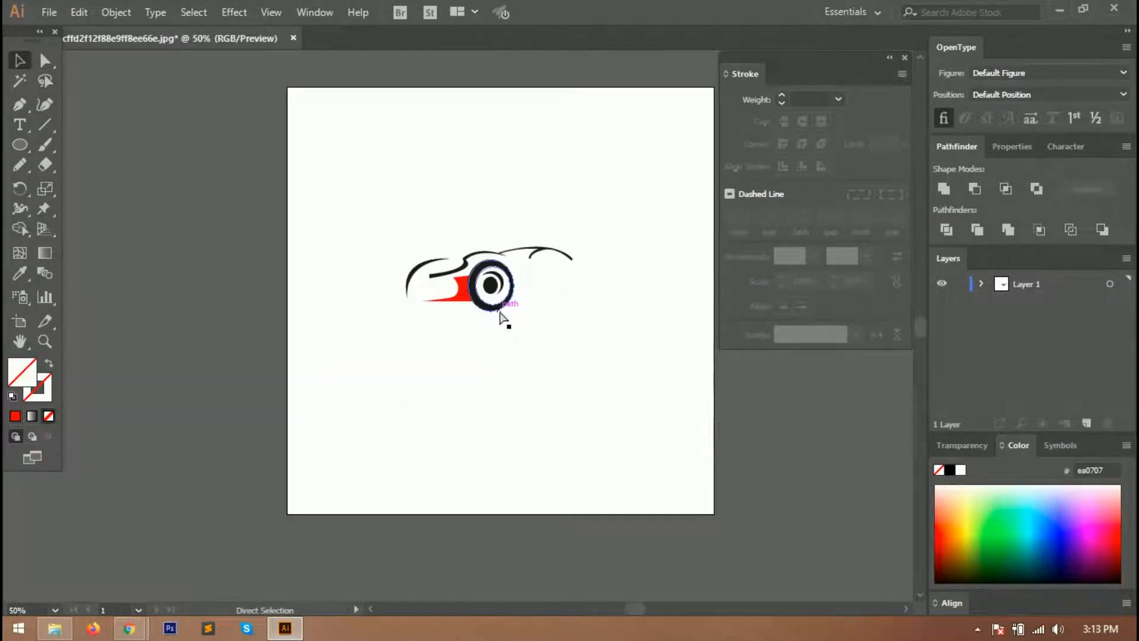
{"action": "scroll", "coordinate": [499, 316], "scroll_direction": "up", "scroll_amount": 1}
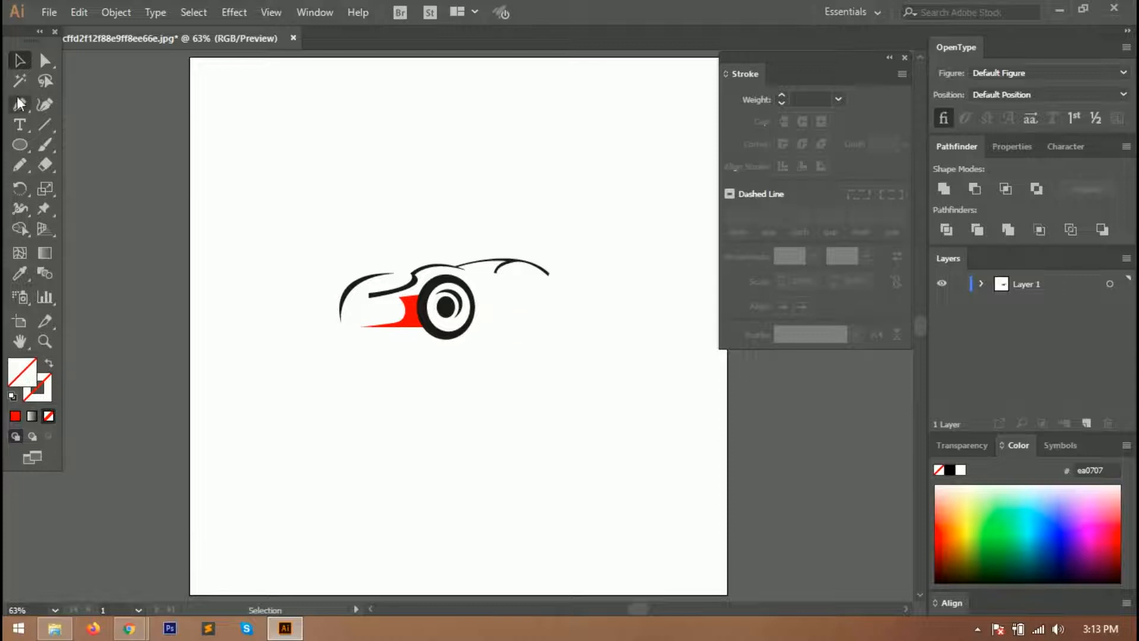
{"action": "left_click", "coordinate": [19, 165]}
{"action": "scroll", "coordinate": [514, 324], "scroll_direction": "up", "scroll_amount": 2}
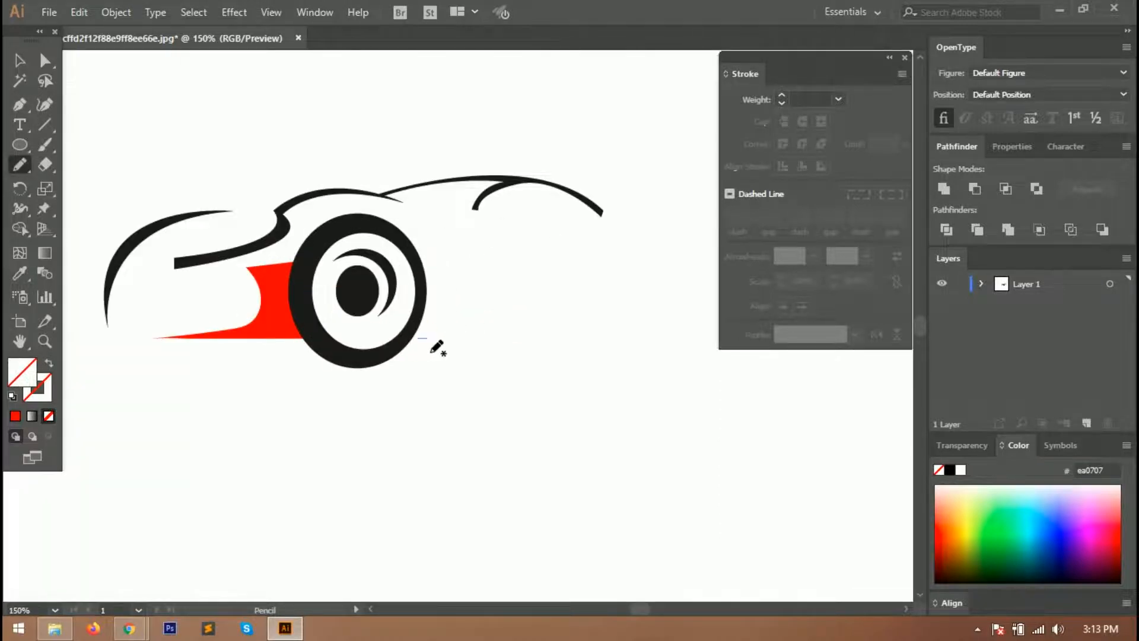
{"action": "left_click_drag", "start_coordinate": [561, 261], "coordinate": [672, 250]}
{"action": "scroll", "coordinate": [537, 368], "scroll_direction": "down", "scroll_amount": 2}
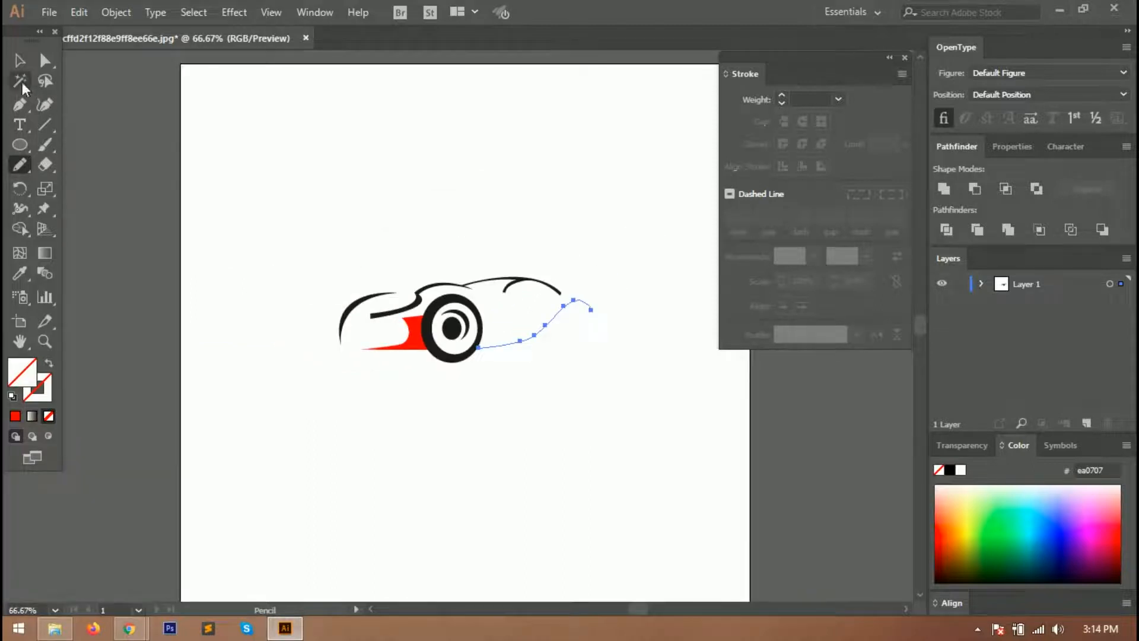
Even out the freehand fender curve with the Smooth tool
{"action": "left_click", "coordinate": [24, 62]}
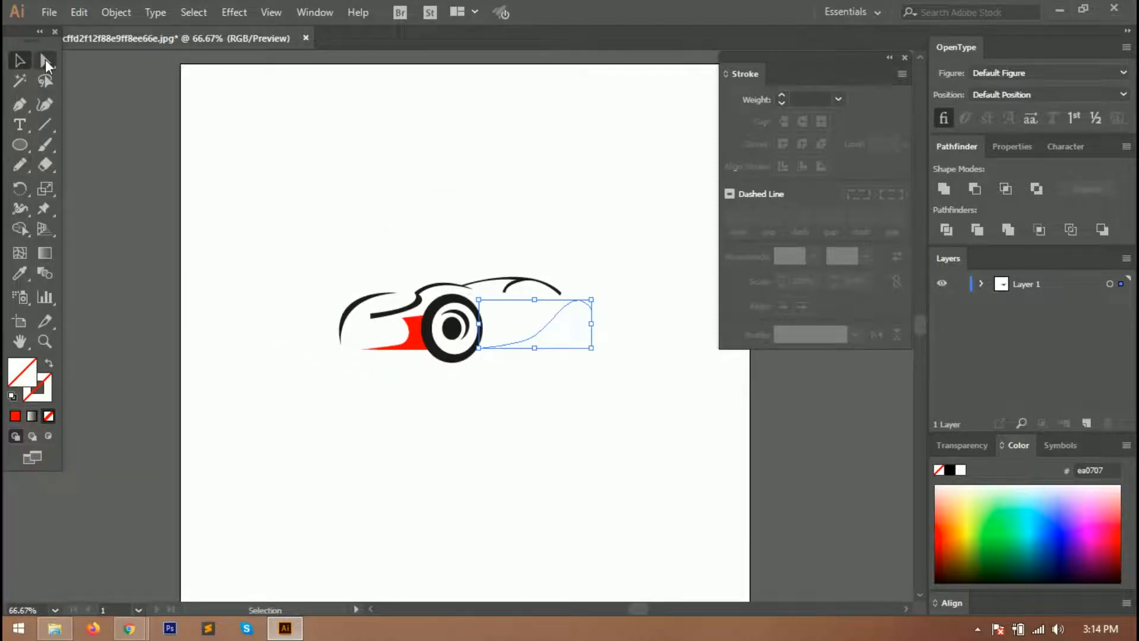
{"action": "left_click", "coordinate": [42, 63]}
{"action": "left_click", "coordinate": [20, 165]}
{"action": "left_click", "coordinate": [89, 201]}
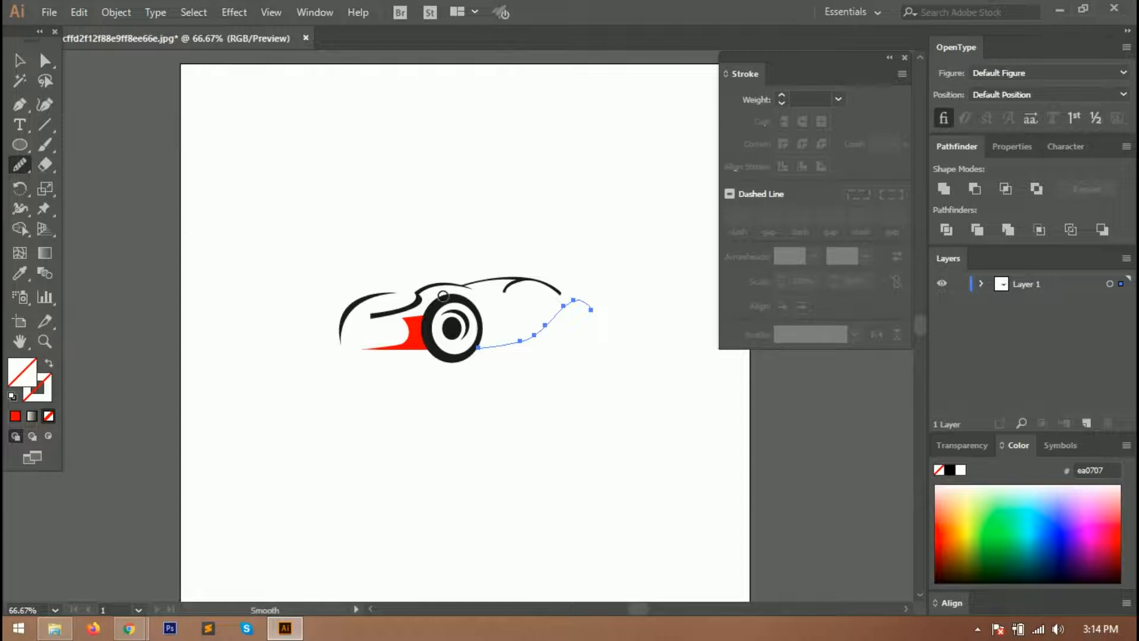
{"action": "scroll", "coordinate": [437, 292], "scroll_direction": "up", "scroll_amount": 2}
{"action": "scroll", "coordinate": [749, 361], "scroll_direction": "right", "scroll_amount": 3}
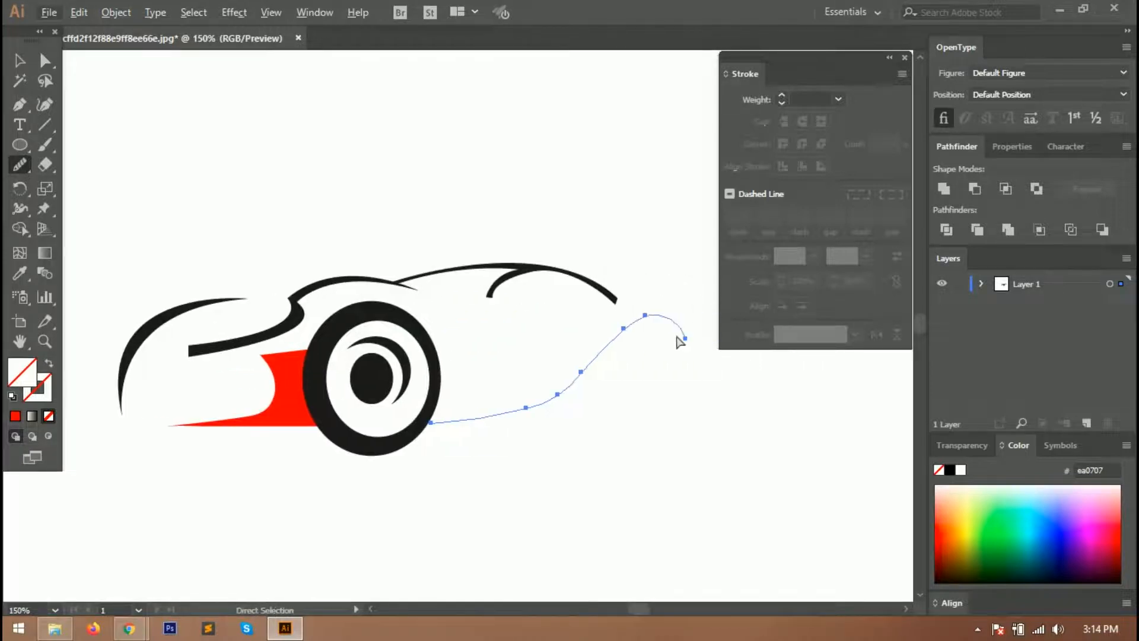
{"action": "left_click_drag", "start_coordinate": [454, 433], "coordinate": [446, 447]}
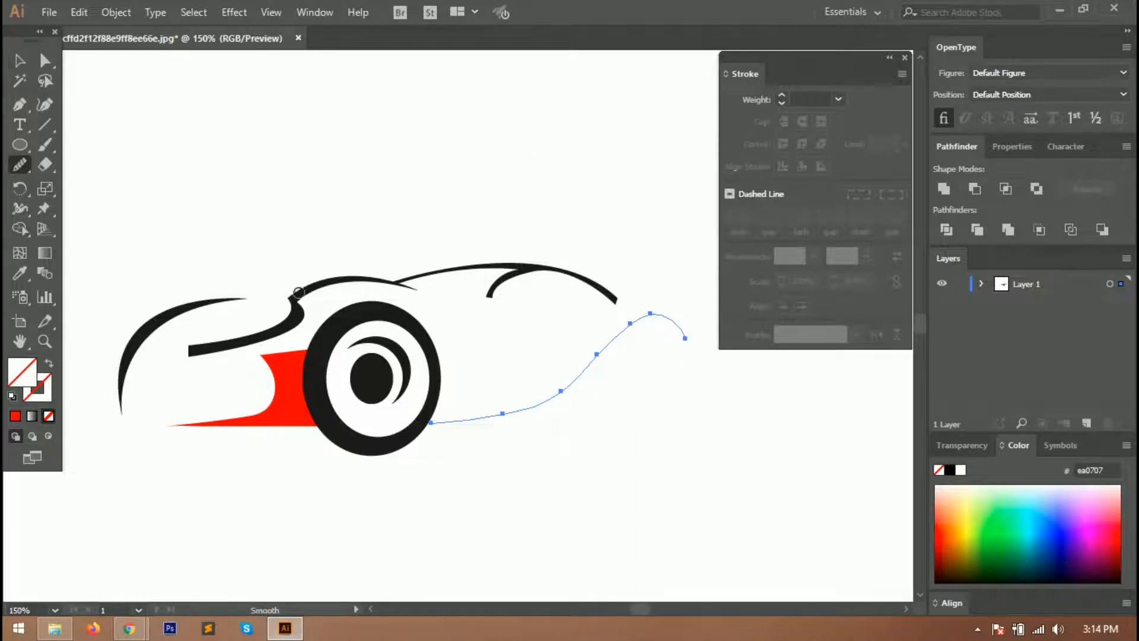
Give the fender curve a black stroke with a width profile tapered at both ends and a 9 pt weight
{"action": "left_click", "coordinate": [18, 61]}
{"action": "left_click", "coordinate": [782, 96]}
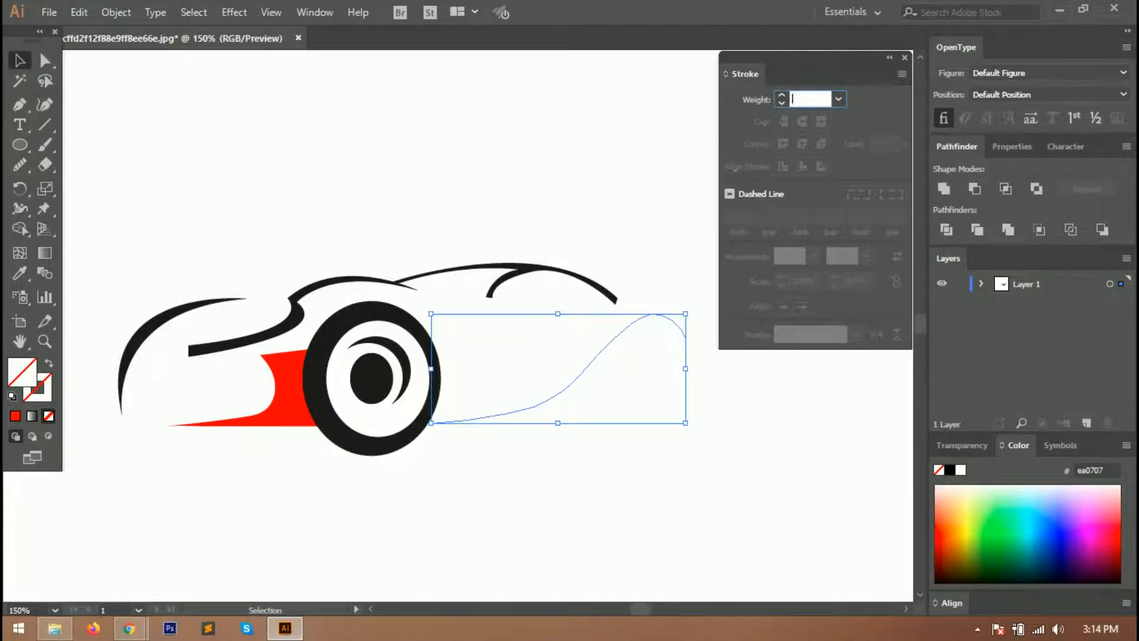
{"action": "left_click", "coordinate": [830, 336]}
{"action": "left_click", "coordinate": [829, 386]}
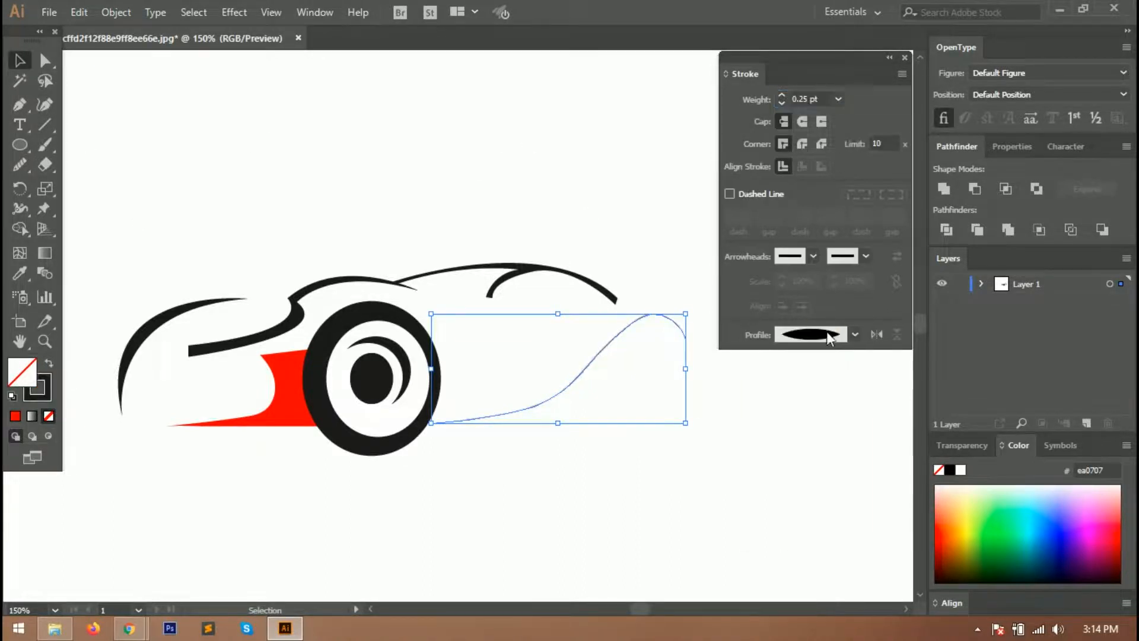
{"action": "left_click", "coordinate": [804, 99]}
{"action": "key", "text": "Up"}
{"action": "key", "text": "Up"}
{"action": "key", "text": "Up"}
{"action": "key", "text": "Up"}
{"action": "key", "text": "Up"}
{"action": "key", "text": "Up"}
{"action": "key", "text": "Up"}
{"action": "key", "text": "Up"}
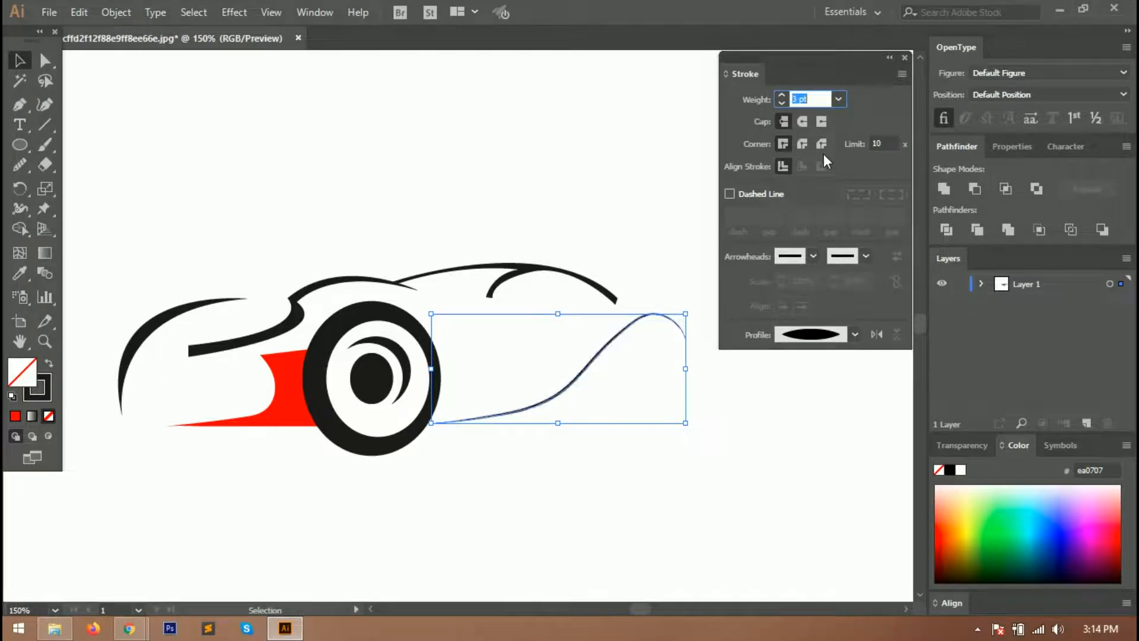
{"action": "key", "text": "Up"}
{"action": "key", "text": "Up"}
{"action": "key", "text": "Return"}
Smooth the fender curve further, narrow it slightly from its right end, and deselect it
{"action": "key", "text": "a"}
{"action": "left_click_drag", "start_coordinate": [578, 372], "coordinate": [596, 387]}
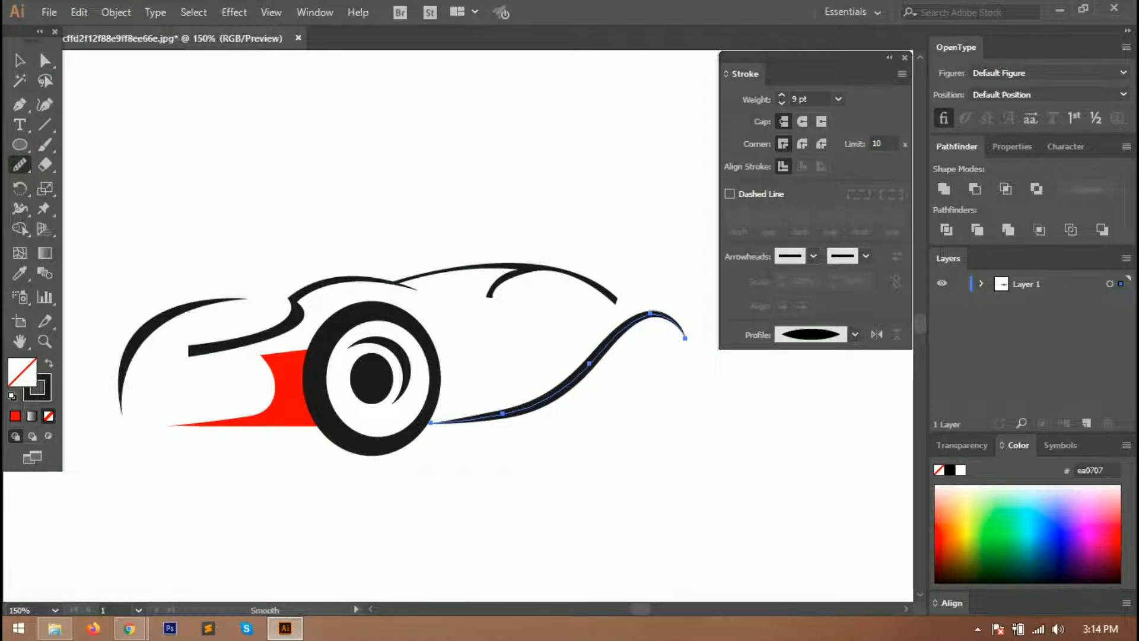
{"action": "left_click", "coordinate": [22, 63]}
{"action": "left_click_drag", "start_coordinate": [678, 377], "coordinate": [666, 385]}
{"action": "left_click", "coordinate": [648, 485]}
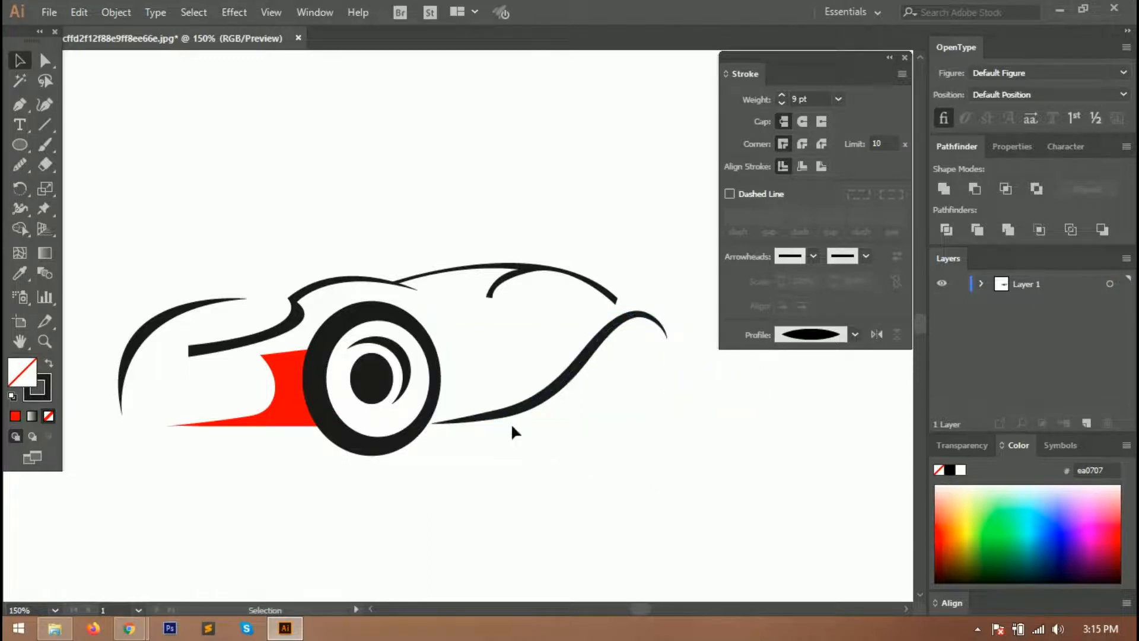
Reduce the fender curve's stroke weight to 6 pt and deselect it
{"action": "left_click", "coordinate": [612, 330]}
{"action": "left_click", "coordinate": [805, 105]}
{"action": "key", "text": "Down"}
{"action": "key", "text": "Down"}
{"action": "key", "text": "Down"}
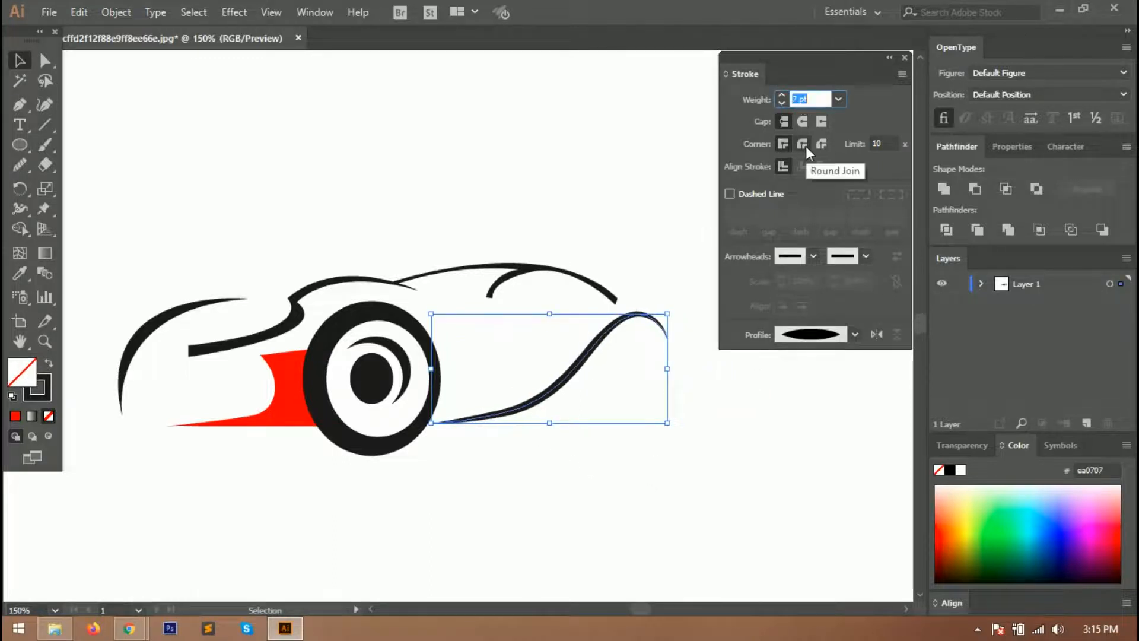
{"action": "left_click", "coordinate": [618, 456]}
{"action": "left_click", "coordinate": [599, 461]}
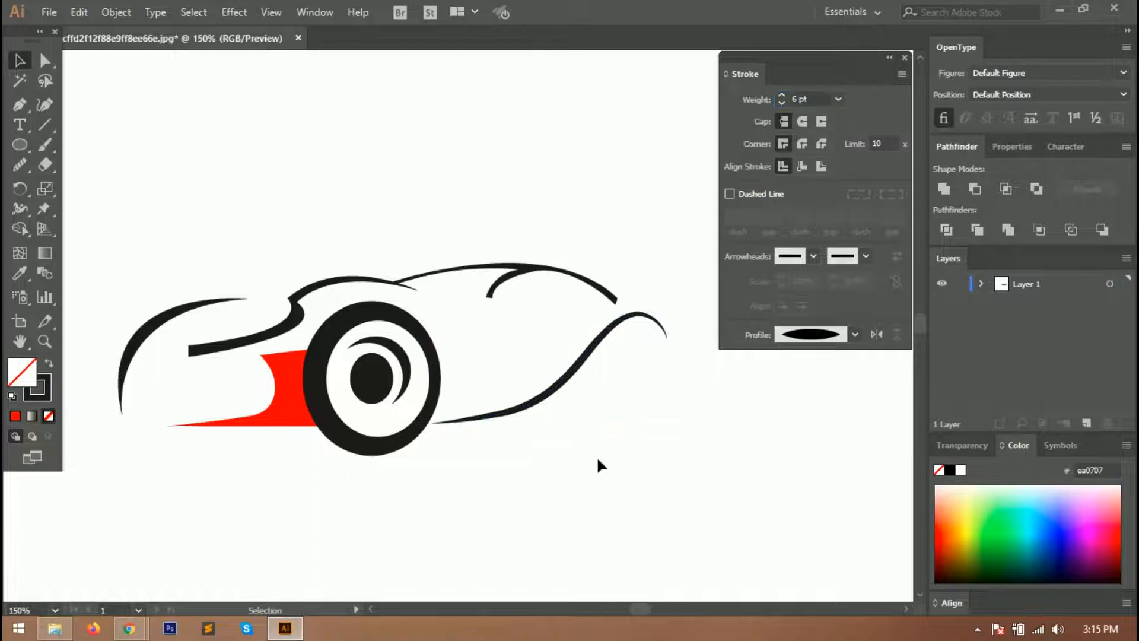
Draw an upright ellipse under the rear fender arch, fit it to the arch, and fill it black without a stroke
{"action": "key", "text": "ctrl+0"}
{"action": "scroll", "coordinate": [550, 358], "scroll_direction": "up", "scroll_amount": 3}
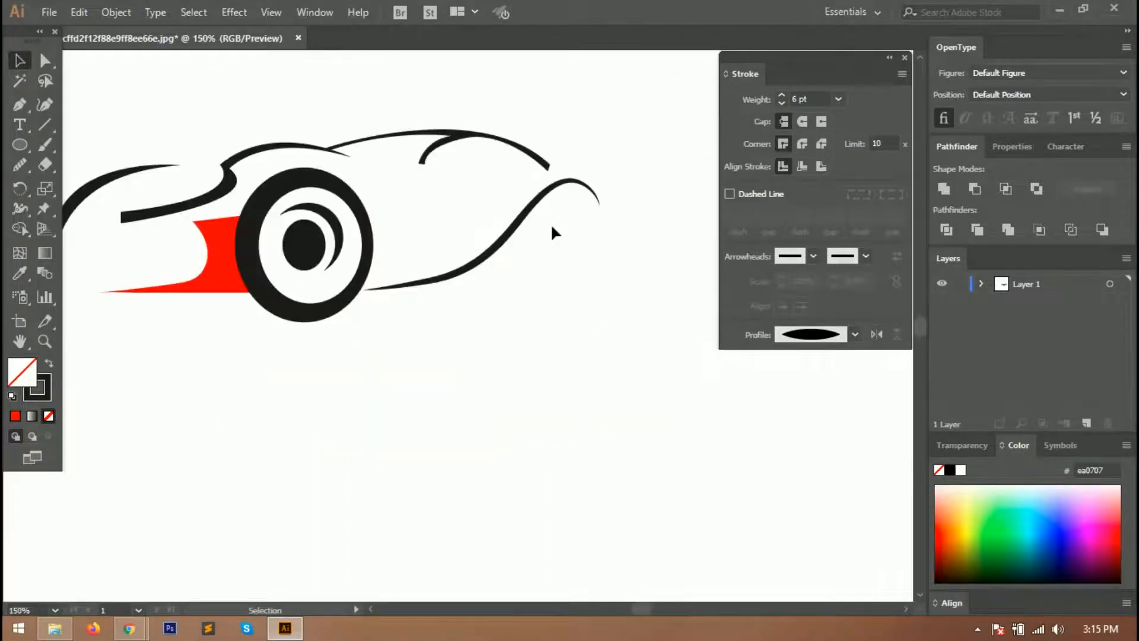
{"action": "scroll", "coordinate": [504, 285], "scroll_direction": "up", "scroll_amount": 2}
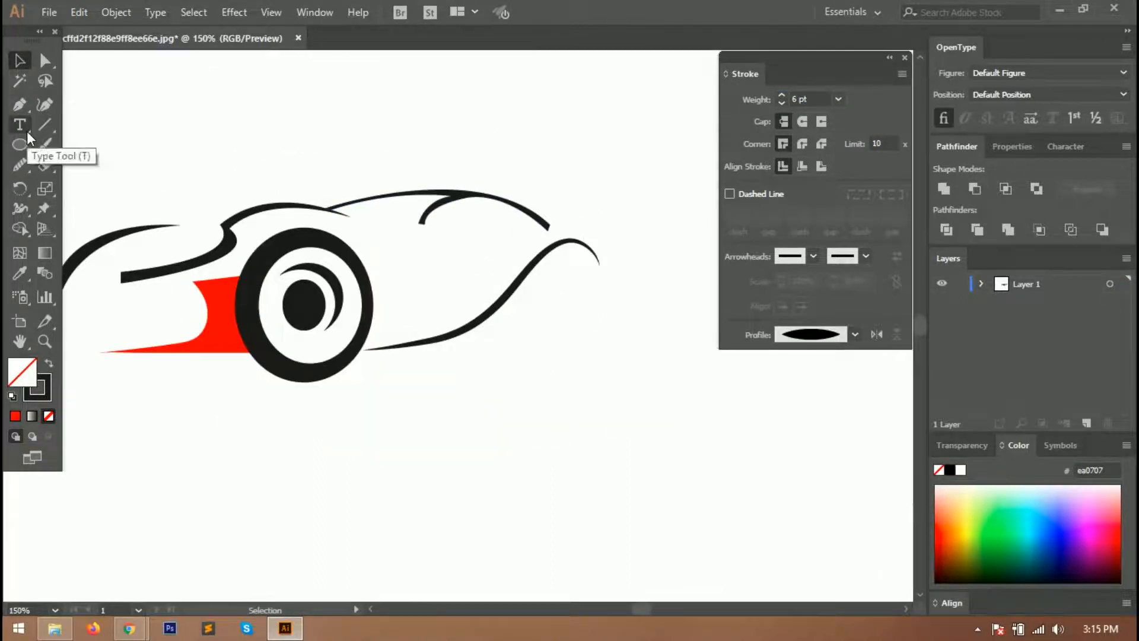
{"action": "key", "text": "ctrl+1"}
{"action": "scroll", "coordinate": [564, 339], "scroll_direction": "up", "scroll_amount": 2}
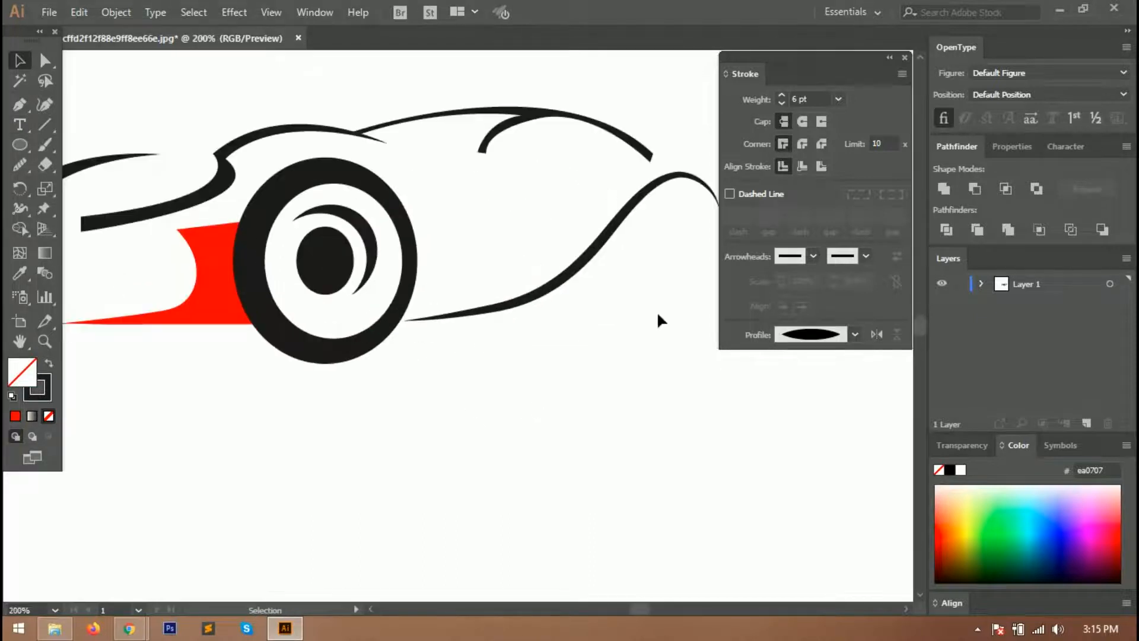
{"action": "left_click", "coordinate": [905, 58]}
{"action": "left_click", "coordinate": [20, 144]}
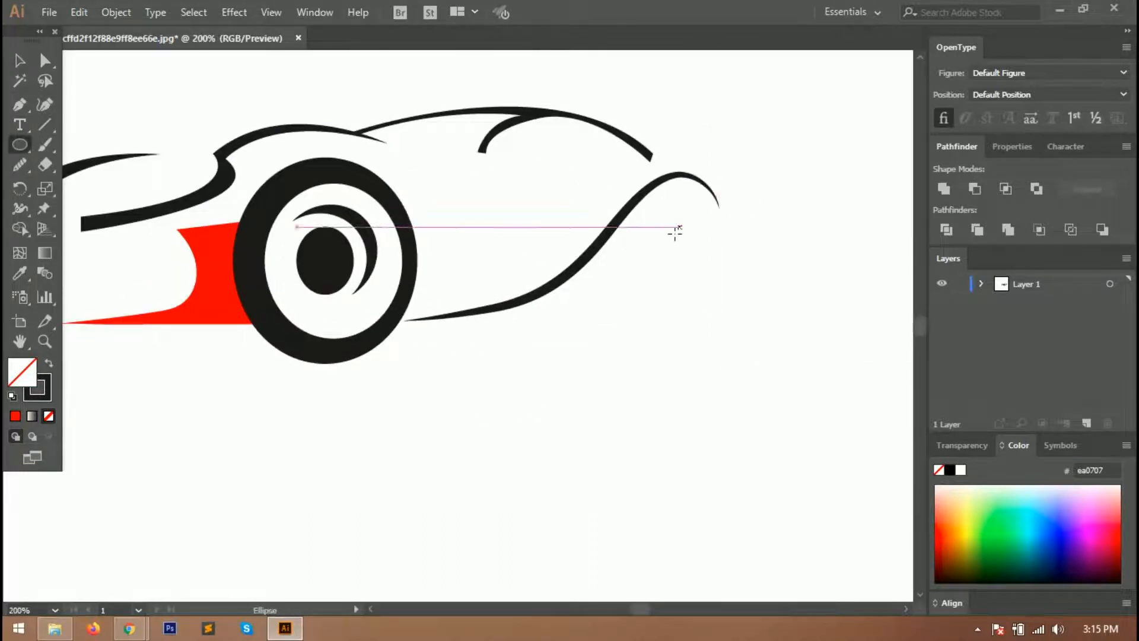
{"action": "mouse_move", "coordinate": [637, 217]}
{"action": "left_mouse_down"}
{"action": "mouse_move", "coordinate": [745, 364]}
{"action": "mouse_move", "coordinate": [740, 351]}
{"action": "left_mouse_up"}
{"action": "left_click_drag", "start_coordinate": [688, 286], "coordinate": [676, 262]}
{"action": "left_click_drag", "start_coordinate": [676, 194], "coordinate": [676, 201]}
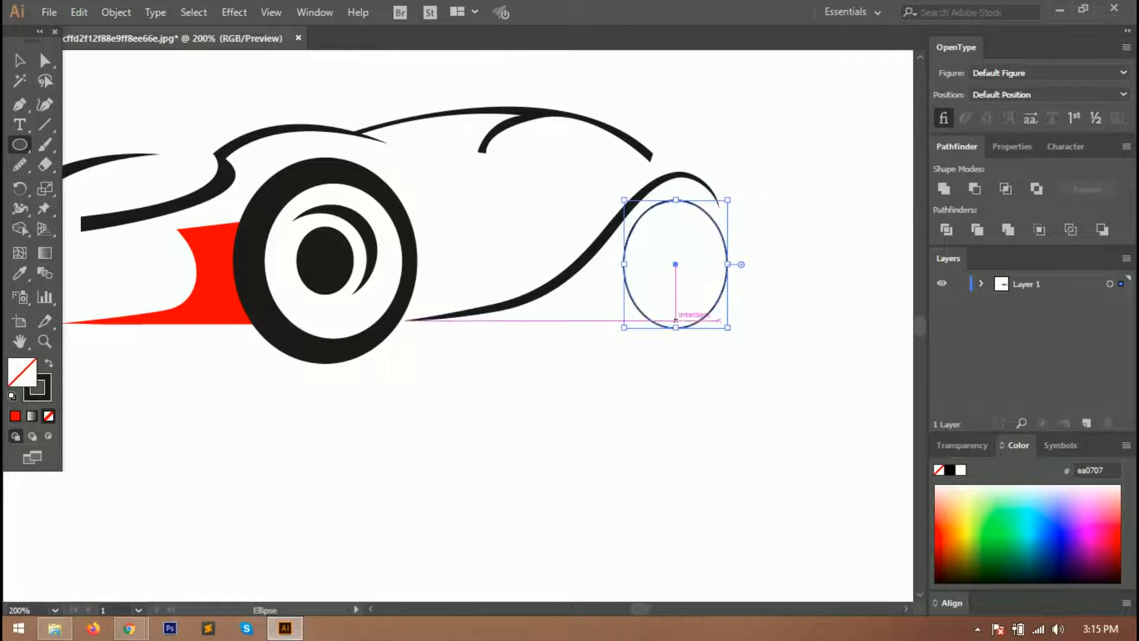
{"action": "left_click_drag", "start_coordinate": [624, 265], "coordinate": [633, 268]}
{"action": "left_click", "coordinate": [735, 297]}
{"action": "left_click", "coordinate": [602, 348]}
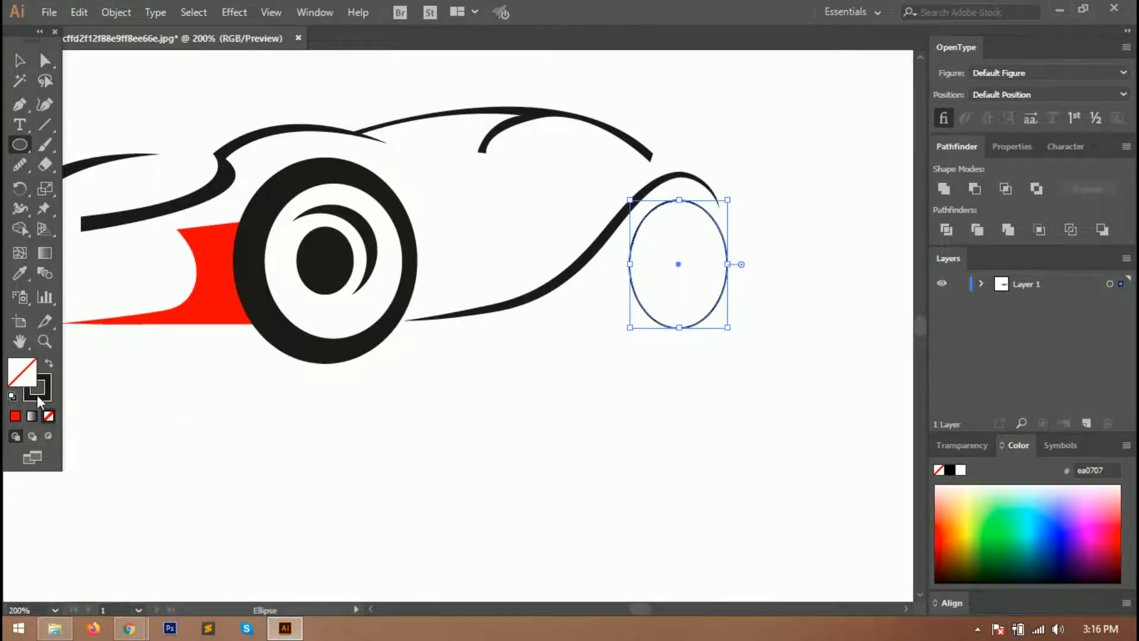
{"action": "left_click", "coordinate": [47, 417]}
{"action": "left_click", "coordinate": [14, 420]}
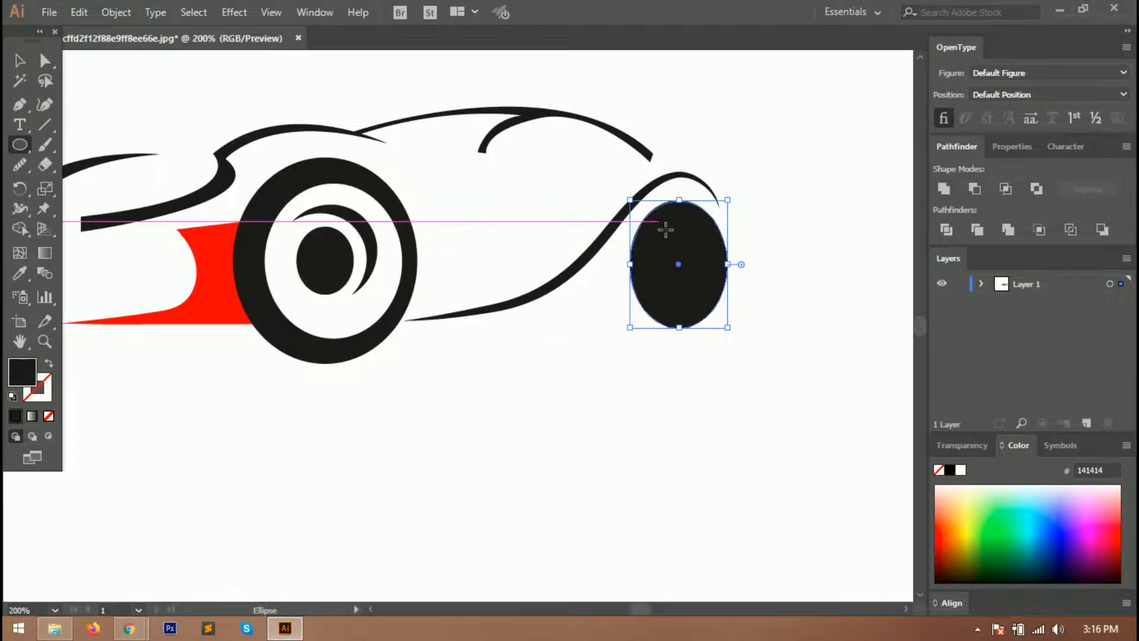
Draw a smaller ellipse centred inside the rear ellipse and subtract it with Minus Front to leave a tire ring
{"action": "left_click_drag", "start_coordinate": [653, 220], "coordinate": [719, 313]}
{"action": "left_click_drag", "start_coordinate": [653, 267], "coordinate": [643, 268]}
{"action": "mouse_move", "coordinate": [683, 229]}
{"action": "left_mouse_down"}
{"action": "mouse_move", "coordinate": [682, 210]}
{"action": "mouse_move", "coordinate": [683, 223]}
{"action": "left_mouse_up"}
{"action": "left_click_drag", "start_coordinate": [688, 321], "coordinate": [681, 313]}
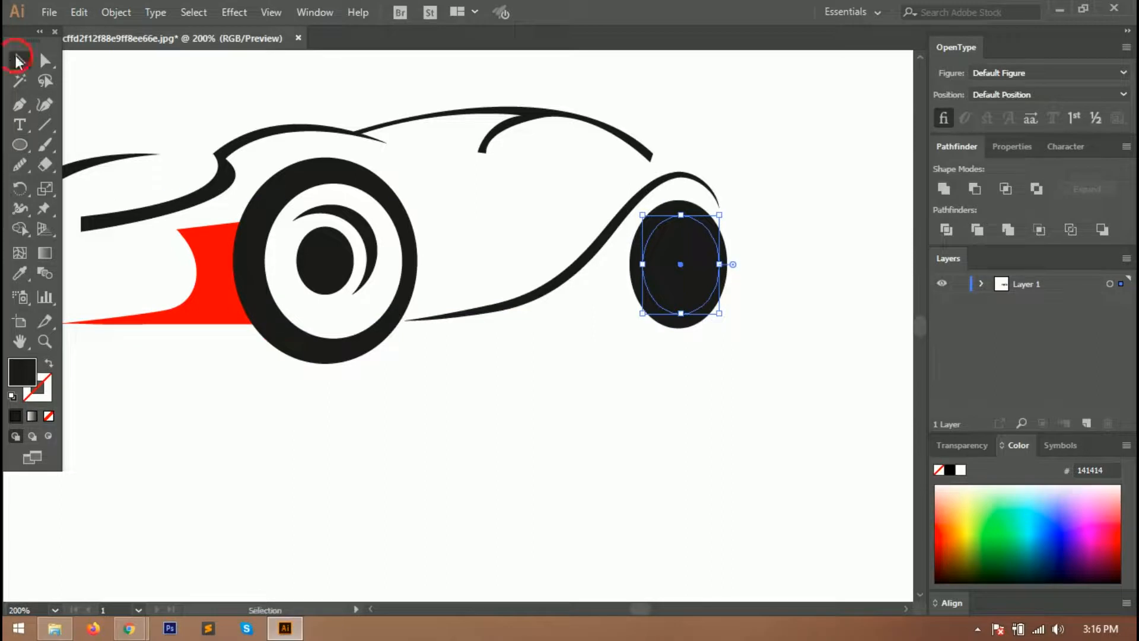
{"action": "left_click_drag", "start_coordinate": [715, 357], "coordinate": [683, 291]}
{"action": "left_click", "coordinate": [976, 189]}
{"action": "left_click", "coordinate": [669, 466]}
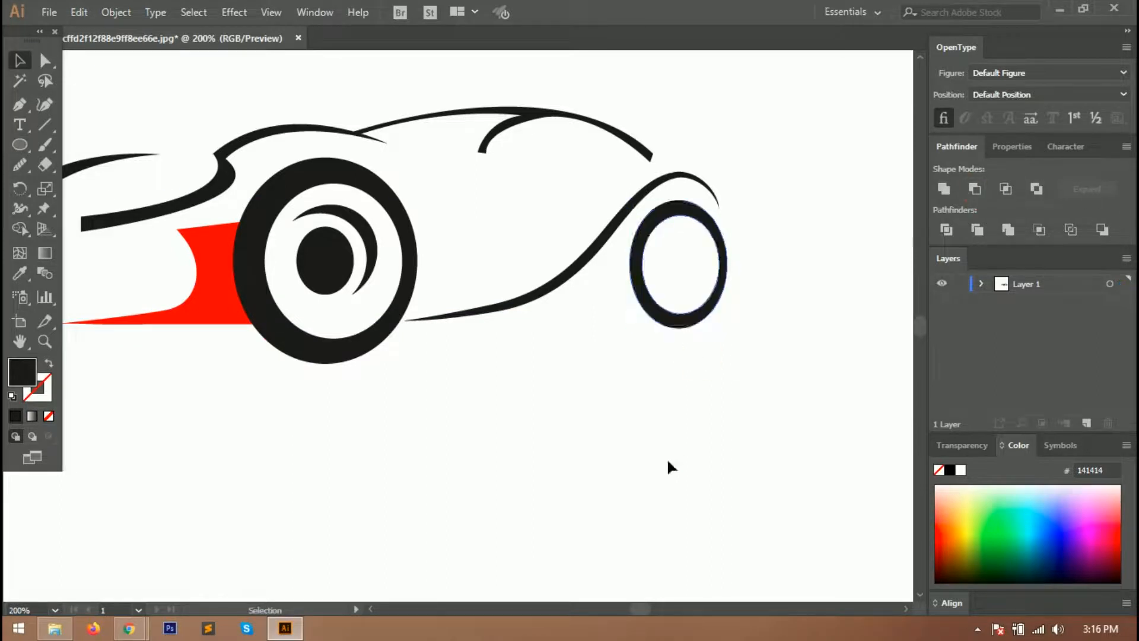
Draw a small black ellipse at the centre of the rear tire ring as its hub
{"action": "left_click", "coordinate": [20, 145]}
{"action": "mouse_move", "coordinate": [669, 249]}
{"action": "left_mouse_down"}
{"action": "mouse_move", "coordinate": [702, 295]}
{"action": "mouse_move", "coordinate": [681, 265]}
{"action": "left_mouse_up"}
{"action": "left_click", "coordinate": [727, 393]}
{"action": "left_click", "coordinate": [610, 344]}
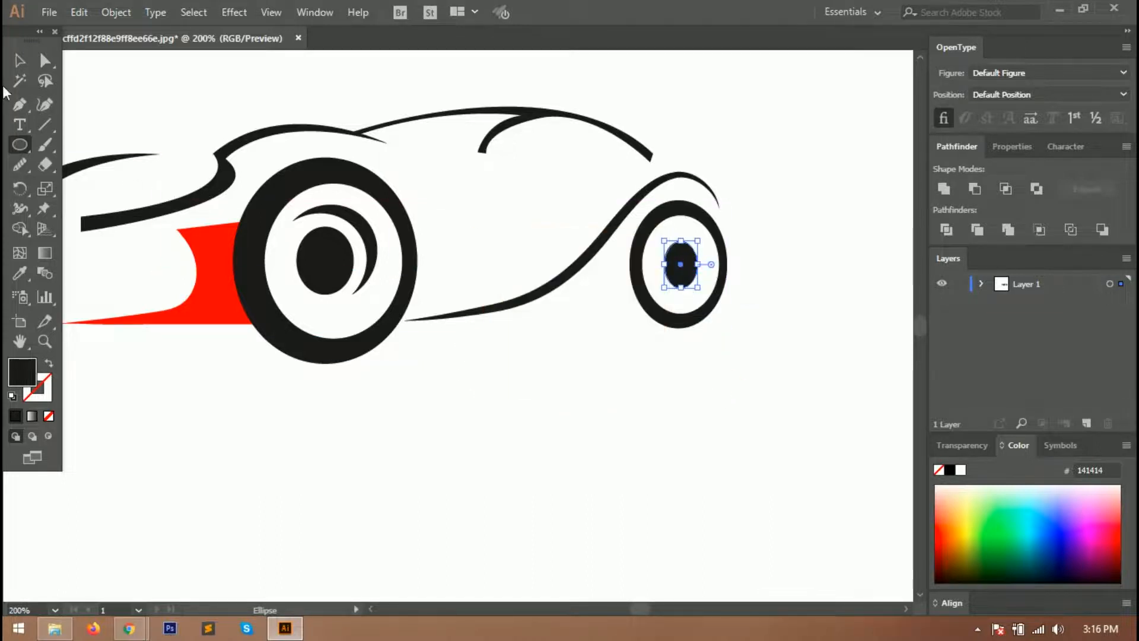
Draw a black ellipse below the rear wheel with an offset overlapping copy, and subtract the copy with Minus Front to leave a crescent
{"action": "left_click_drag", "start_coordinate": [597, 368], "coordinate": [609, 406]}
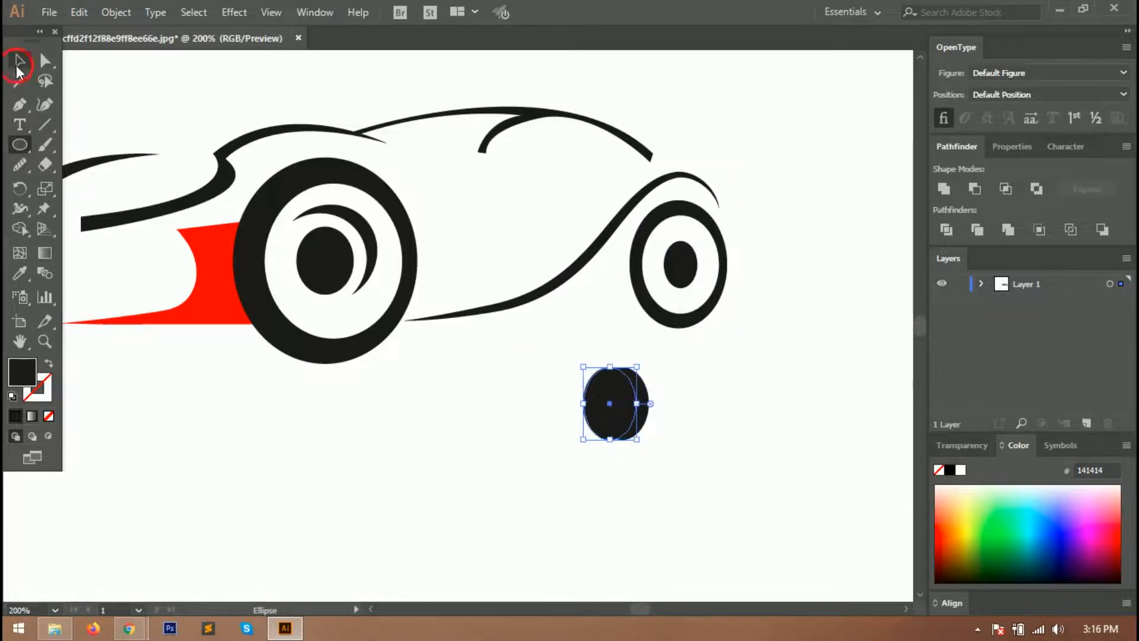
{"action": "left_click_drag", "start_coordinate": [669, 498], "coordinate": [570, 386]}
{"action": "left_click", "coordinate": [974, 190]}
Move the crescent into the rear wheel, rotating and positioning it so it curves around the upper outer side of the hub
{"action": "left_click_drag", "start_coordinate": [646, 403], "coordinate": [712, 267]}
{"action": "scroll", "coordinate": [720, 240], "scroll_direction": "up", "scroll_amount": 3}
{"action": "left_click_drag", "start_coordinate": [731, 375], "coordinate": [702, 344]}
{"action": "left_click_drag", "start_coordinate": [611, 187], "coordinate": [624, 178]}
{"action": "scroll", "coordinate": [534, 252], "scroll_direction": "down", "scroll_amount": 2}
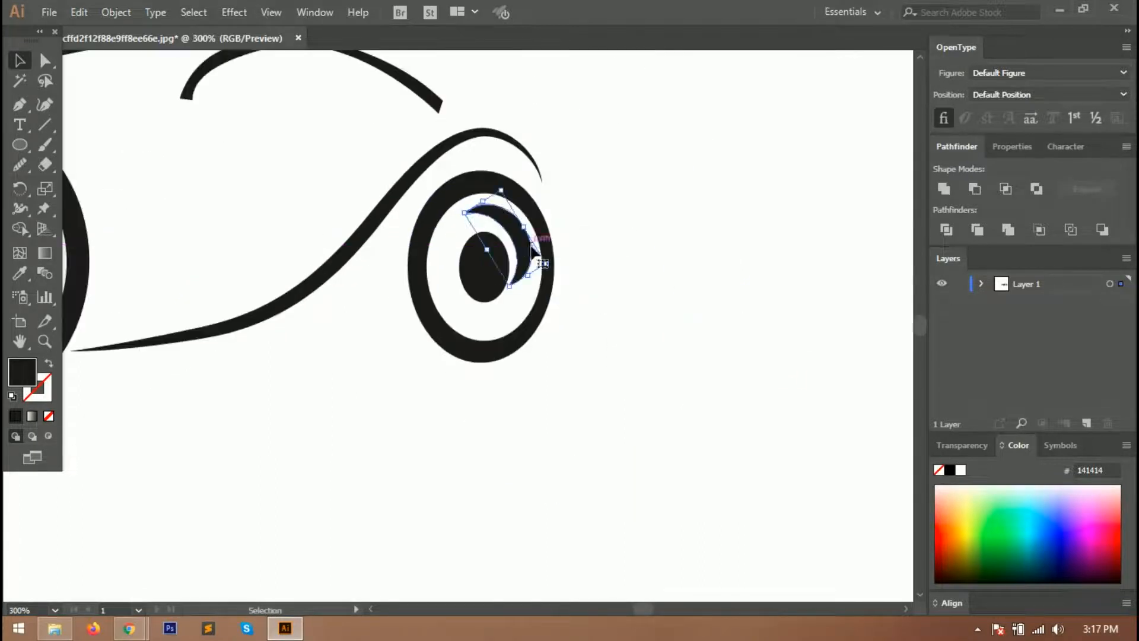
Adjust the anchor points on the rear crescent's inner and outer edges with Direct Selection to slim its curve
{"action": "left_click", "coordinate": [45, 61]}
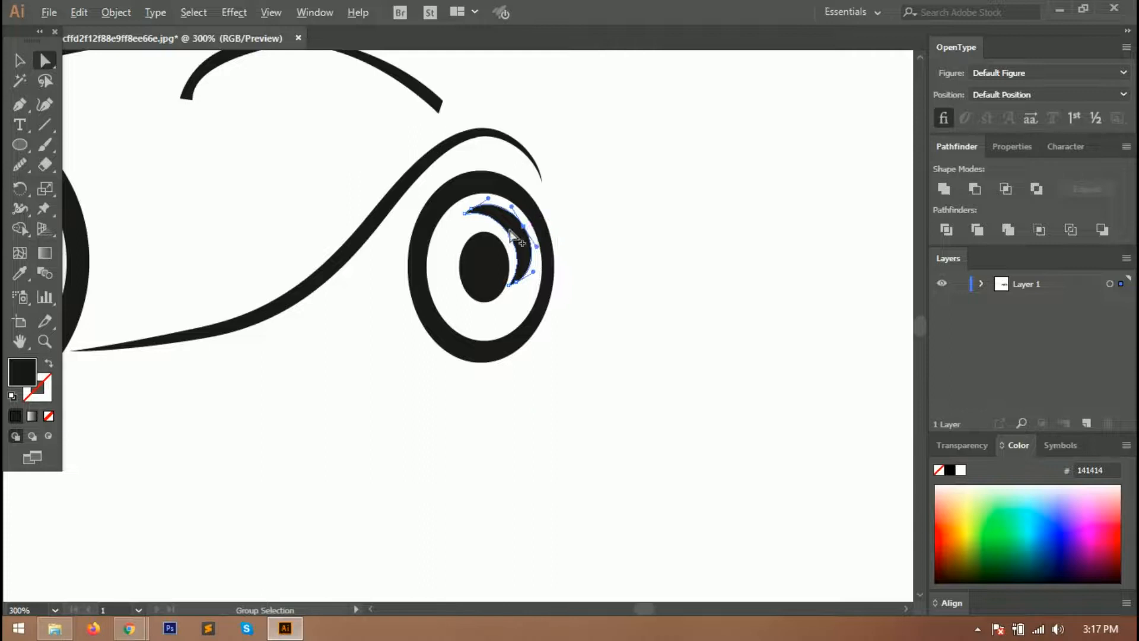
{"action": "scroll", "coordinate": [513, 228], "scroll_direction": "up", "scroll_amount": 5}
{"action": "left_click_drag", "start_coordinate": [495, 257], "coordinate": [523, 250]}
{"action": "mouse_move", "coordinate": [568, 211]}
{"action": "left_mouse_down"}
{"action": "mouse_move", "coordinate": [526, 244]}
{"action": "mouse_move", "coordinate": [575, 209]}
{"action": "left_mouse_up"}
{"action": "left_click", "coordinate": [799, 286]}
{"action": "left_click", "coordinate": [577, 281]}
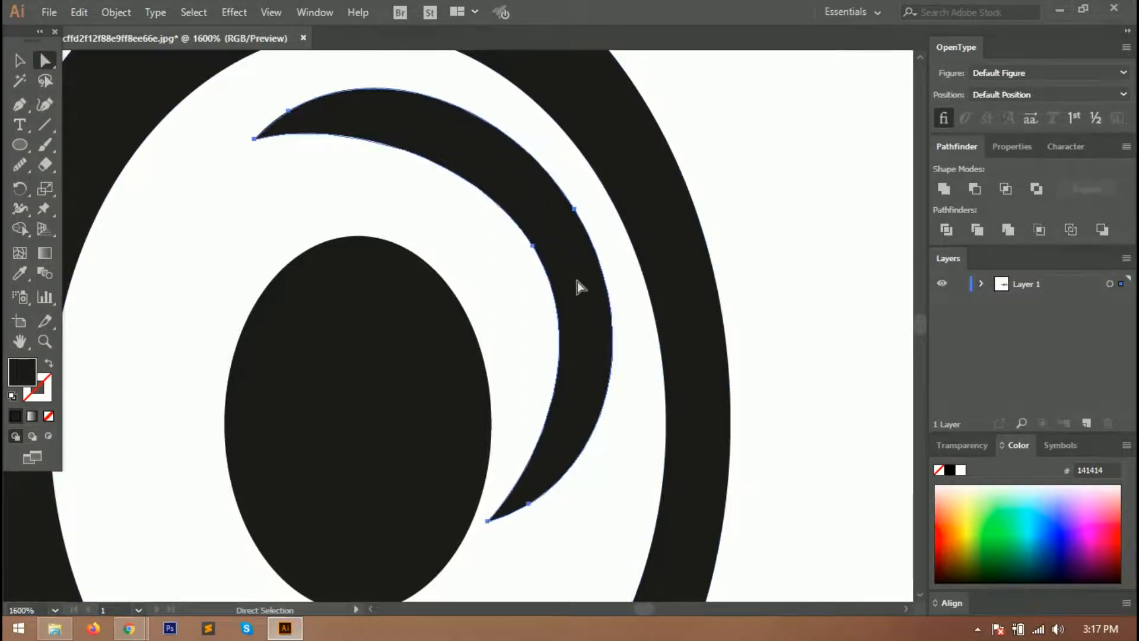
Shift and slightly rotate the crescent so it sits evenly between the rear hub and the tire ring, and deselect it
{"action": "left_click", "coordinate": [19, 61]}
{"action": "left_click_drag", "start_coordinate": [590, 324], "coordinate": [603, 352]}
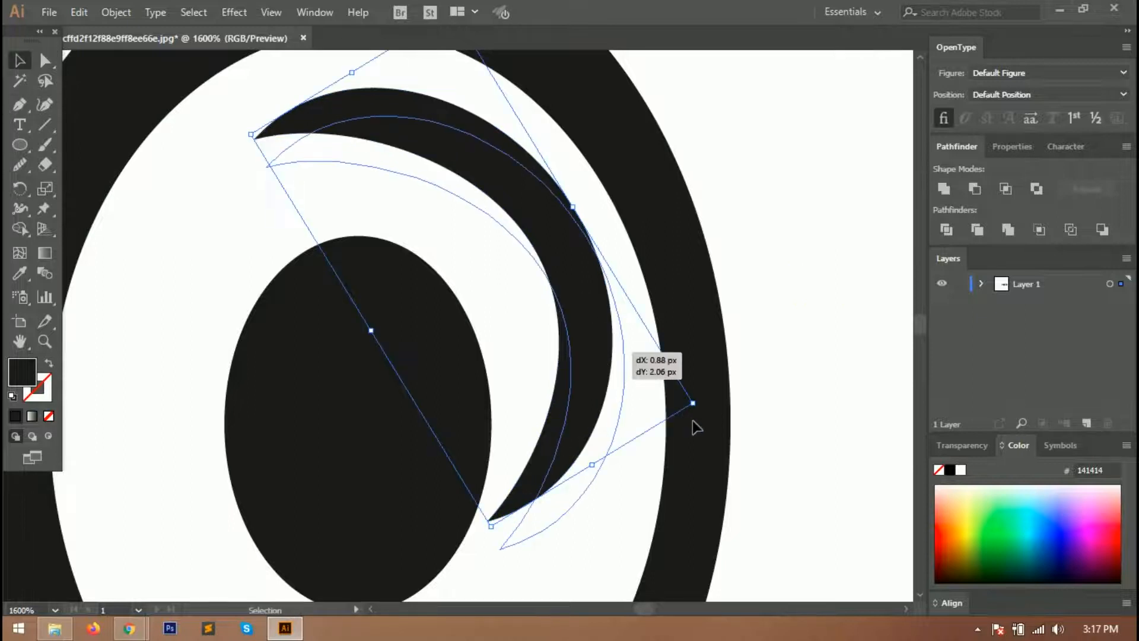
{"action": "left_click_drag", "start_coordinate": [713, 444], "coordinate": [710, 422]}
{"action": "mouse_move", "coordinate": [616, 411]}
{"action": "left_mouse_down"}
{"action": "mouse_move", "coordinate": [594, 432]}
{"action": "mouse_move", "coordinate": [602, 419]}
{"action": "left_mouse_up"}
{"action": "left_click", "coordinate": [809, 433]}
{"action": "key", "text": "ctrl+0"}
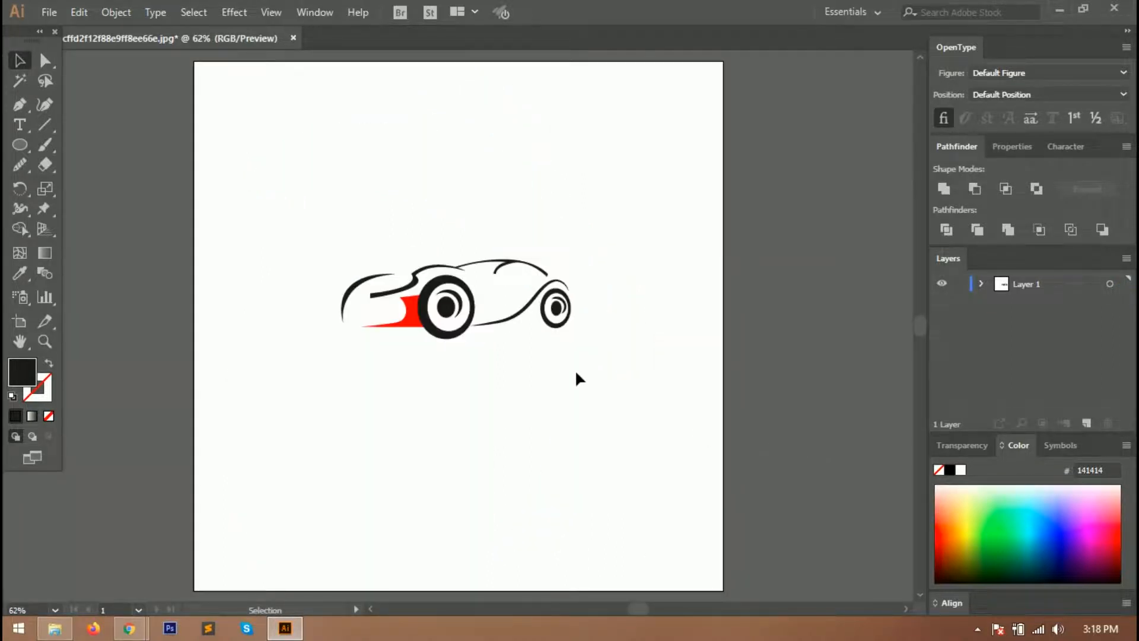
{"action": "scroll", "coordinate": [535, 321], "scroll_direction": "up", "scroll_amount": 4}
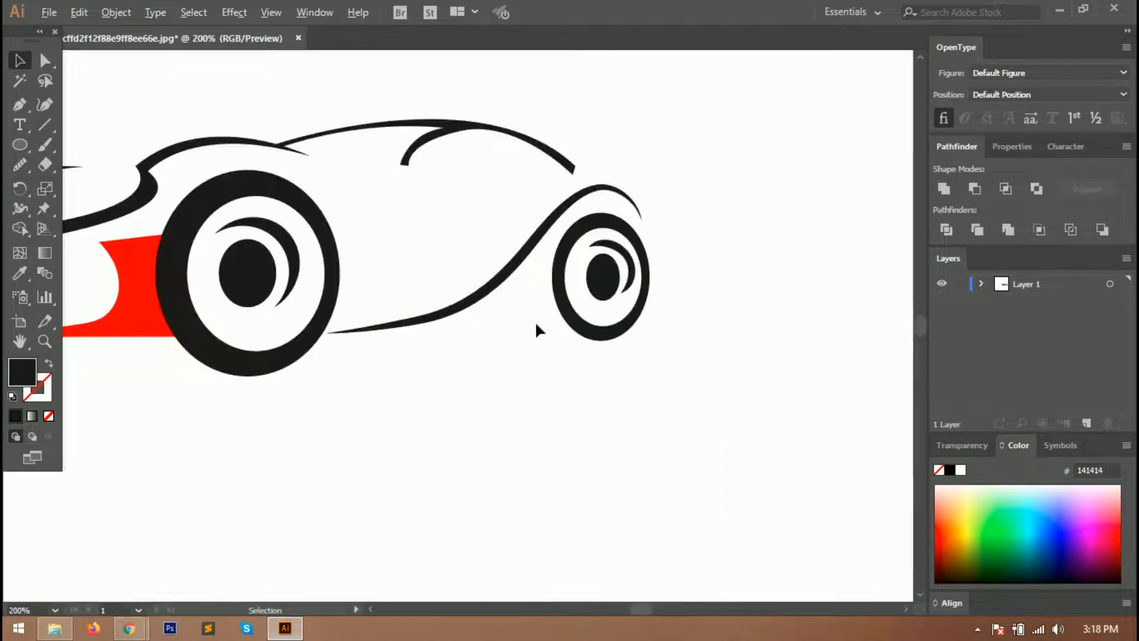
{"action": "key", "text": "ctrl+0"}
{"action": "scroll", "coordinate": [531, 326], "scroll_direction": "up", "scroll_amount": 2}
{"action": "scroll", "coordinate": [537, 317], "scroll_direction": "down", "scroll_amount": 1}
{"action": "scroll", "coordinate": [540, 322], "scroll_direction": "up", "scroll_amount": 2}
{"action": "scroll", "coordinate": [541, 326], "scroll_direction": "down", "scroll_amount": 1}
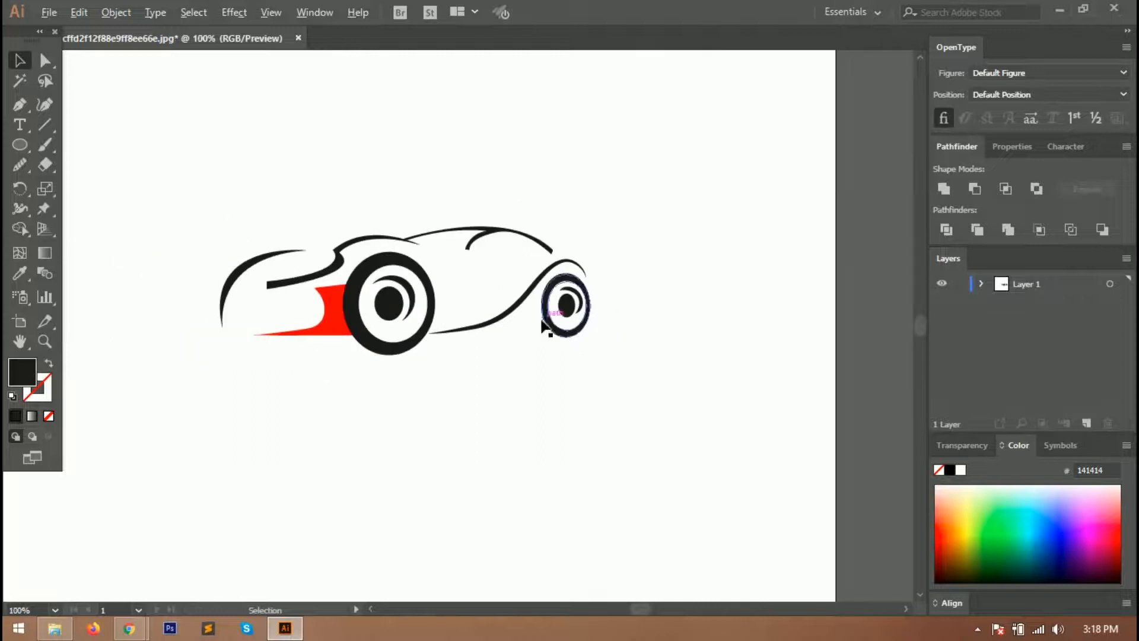
Start a black Pen shape at the base of the rear tire and run its lower edge forward to a tip near the front wheel
{"action": "left_click", "coordinate": [15, 106]}
{"action": "scroll", "coordinate": [469, 314], "scroll_direction": "up", "scroll_amount": 2}
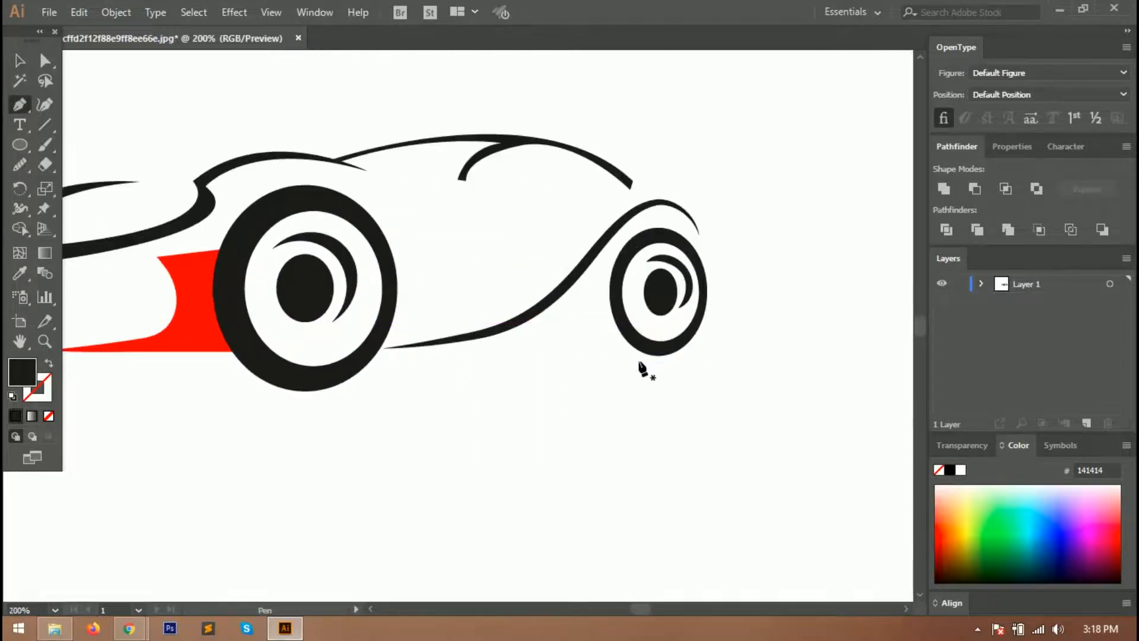
{"action": "left_click", "coordinate": [658, 355]}
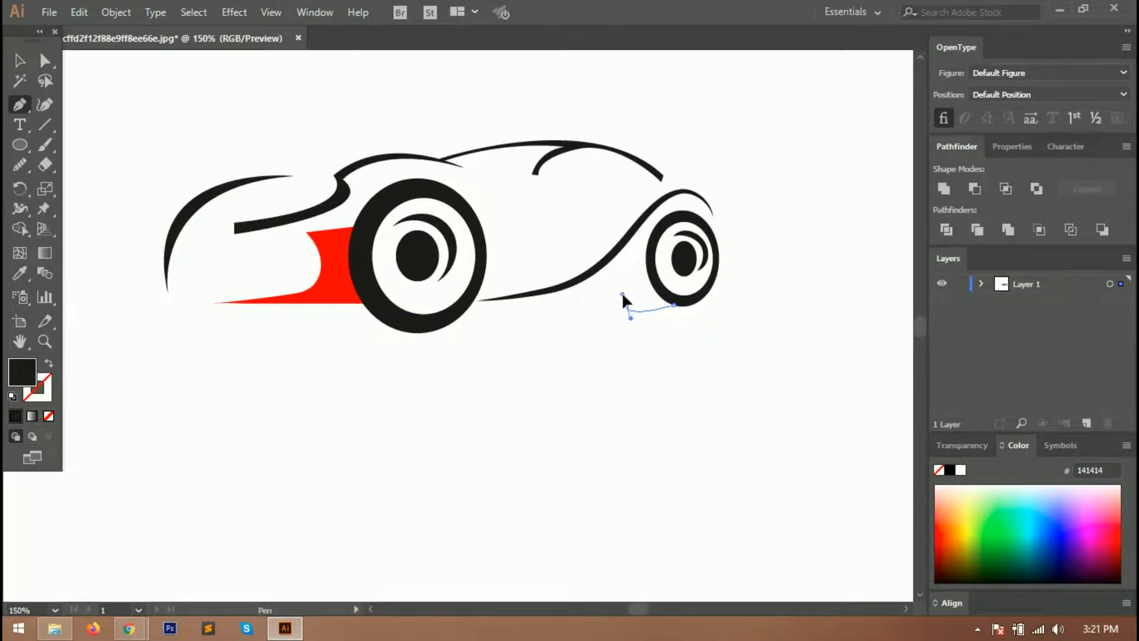
{"action": "left_click_drag", "start_coordinate": [629, 340], "coordinate": [619, 330]}
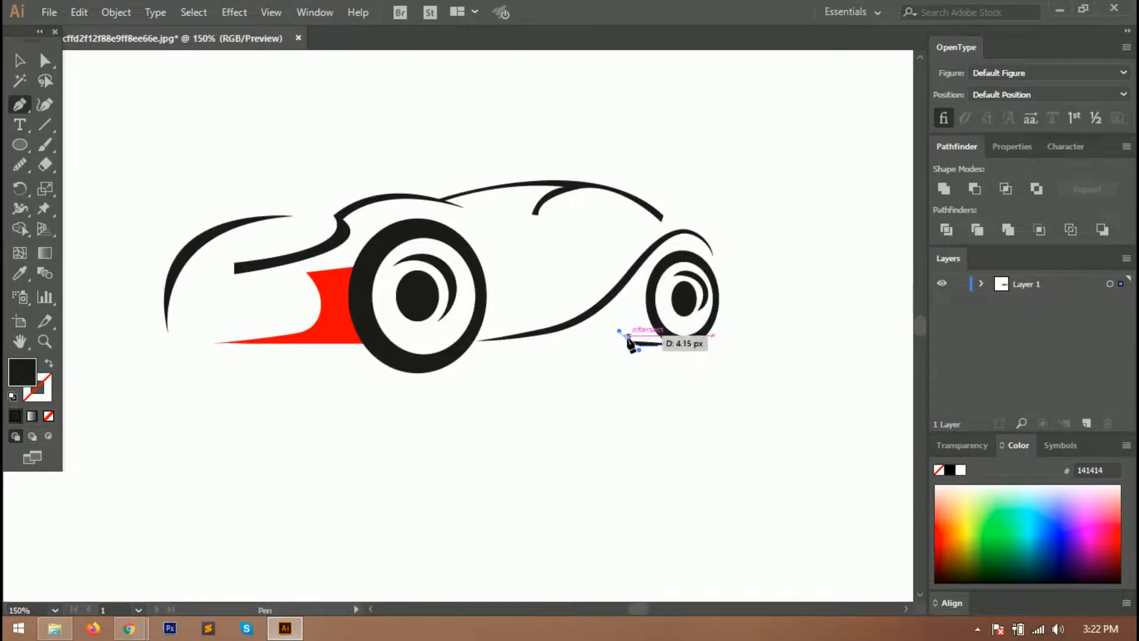
{"action": "left_click", "coordinate": [629, 341]}
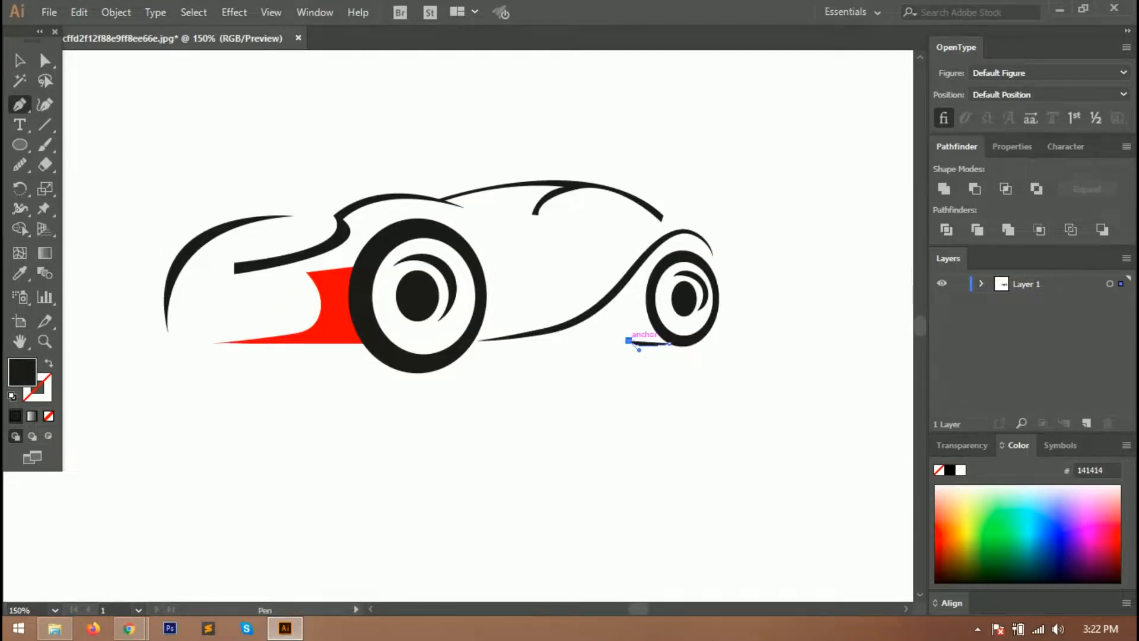
{"action": "left_click_drag", "start_coordinate": [493, 348], "coordinate": [467, 340]}
{"action": "key", "text": "ctrl+z"}
{"action": "left_click", "coordinate": [506, 354]}
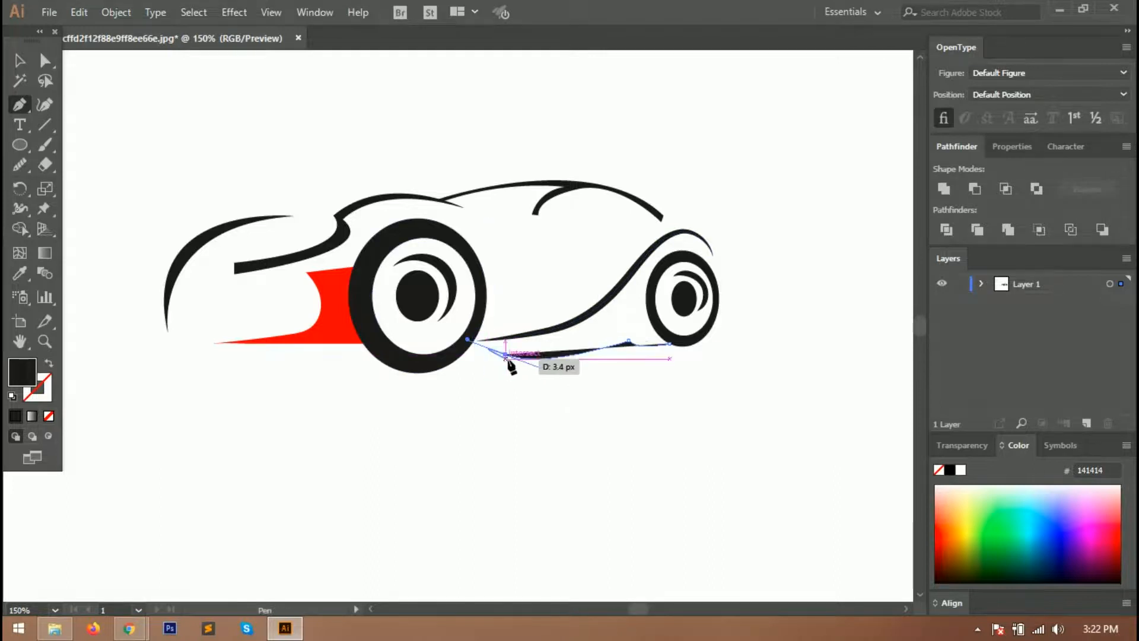
Curve the black shape's upper edge back up to the rear tire, close the path along the tire to its base, and deselect it
{"action": "left_click_drag", "start_coordinate": [648, 281], "coordinate": [668, 208]}
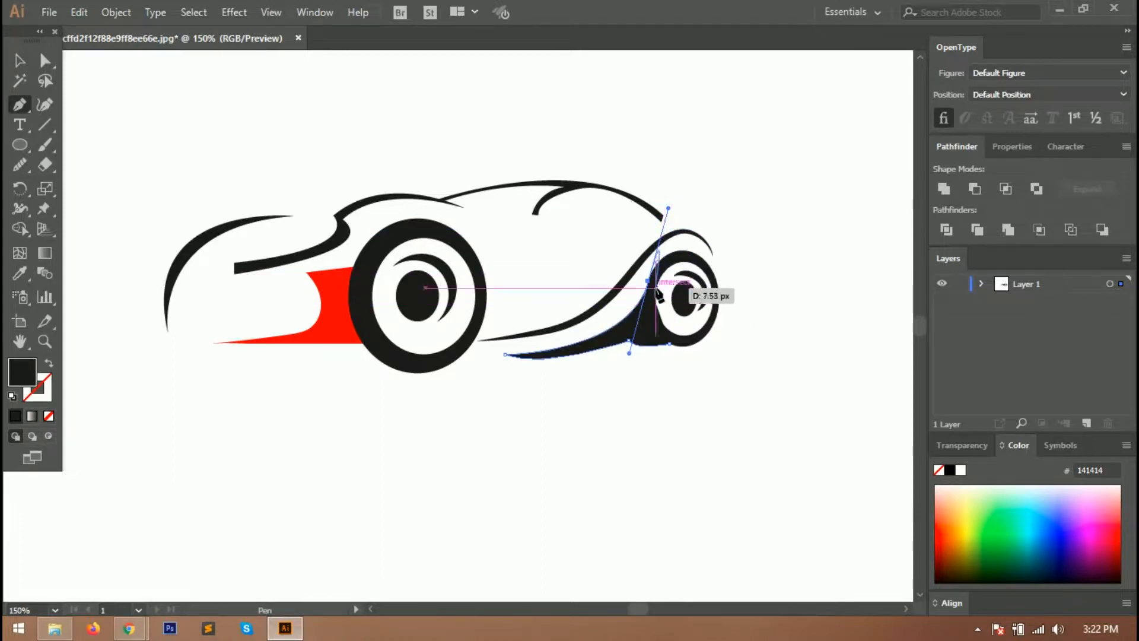
{"action": "left_click_drag", "start_coordinate": [649, 283], "coordinate": [669, 196]}
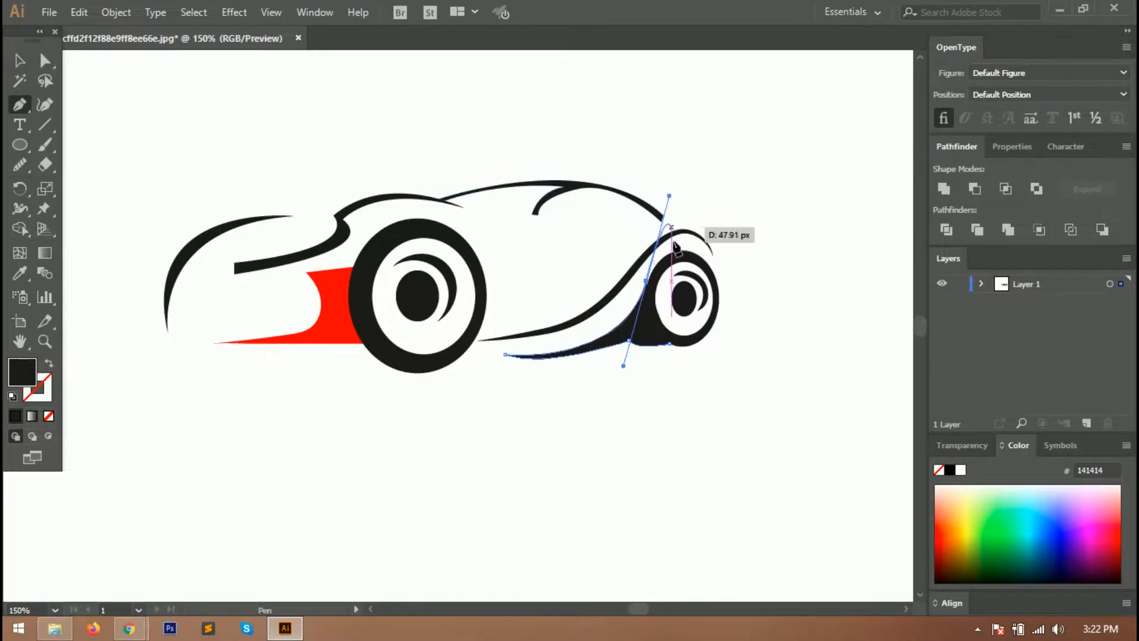
{"action": "left_click", "coordinate": [649, 282]}
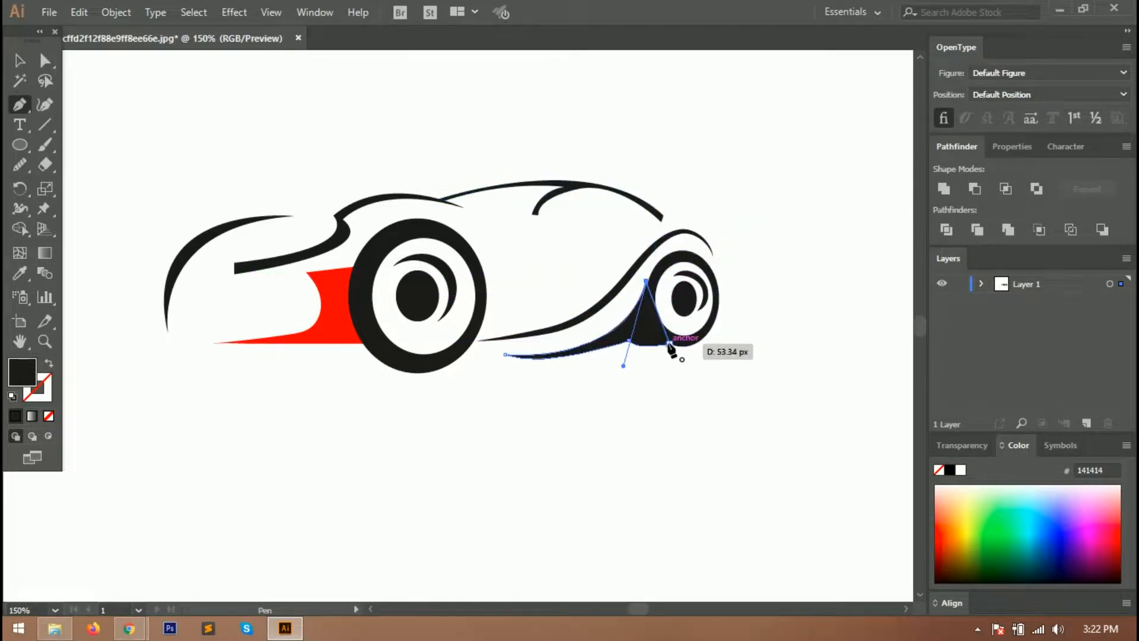
{"action": "mouse_move", "coordinate": [674, 351]}
{"action": "left_mouse_down"}
{"action": "mouse_move", "coordinate": [683, 377]}
{"action": "mouse_move", "coordinate": [691, 346]}
{"action": "left_mouse_up"}
{"action": "key", "text": "ctrl+z"}
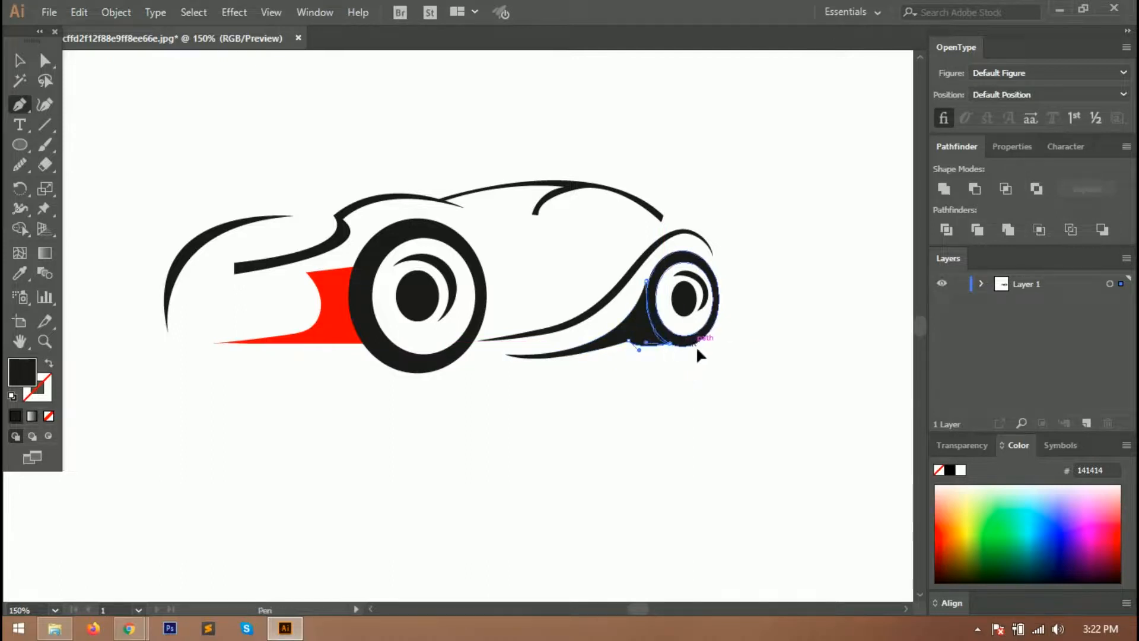
{"action": "left_click", "coordinate": [19, 60]}
{"action": "left_click", "coordinate": [442, 407]}
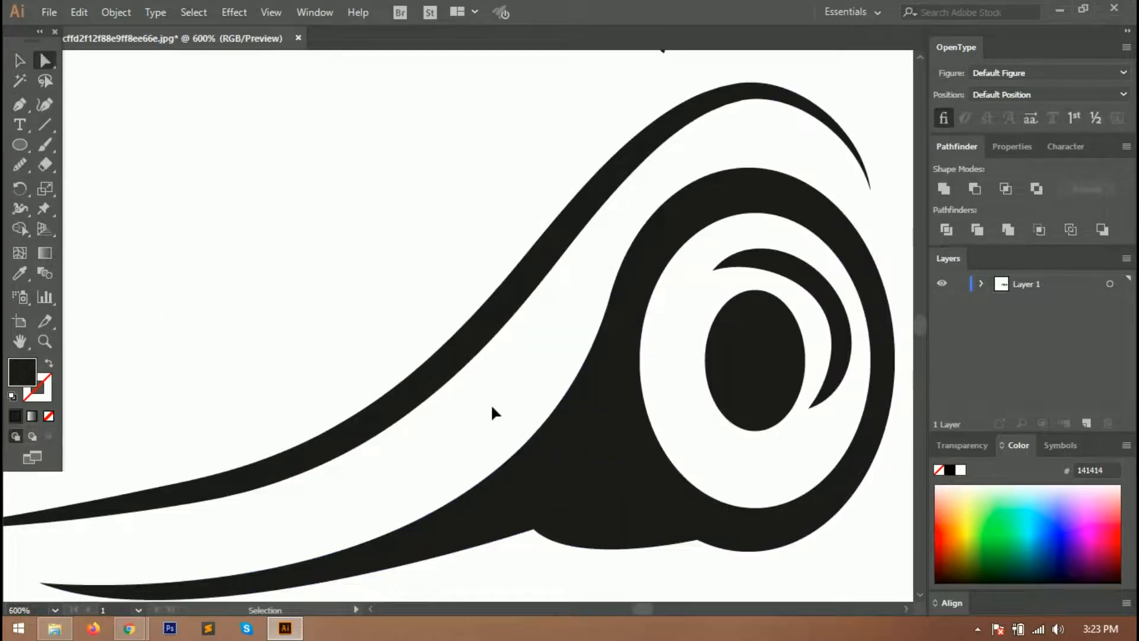
Draw a closed red ea0707 side panel with the Pen tool, spanning from the front wheel to the rear fender and following the lower body curve
{"action": "key", "text": "ctrl+0"}
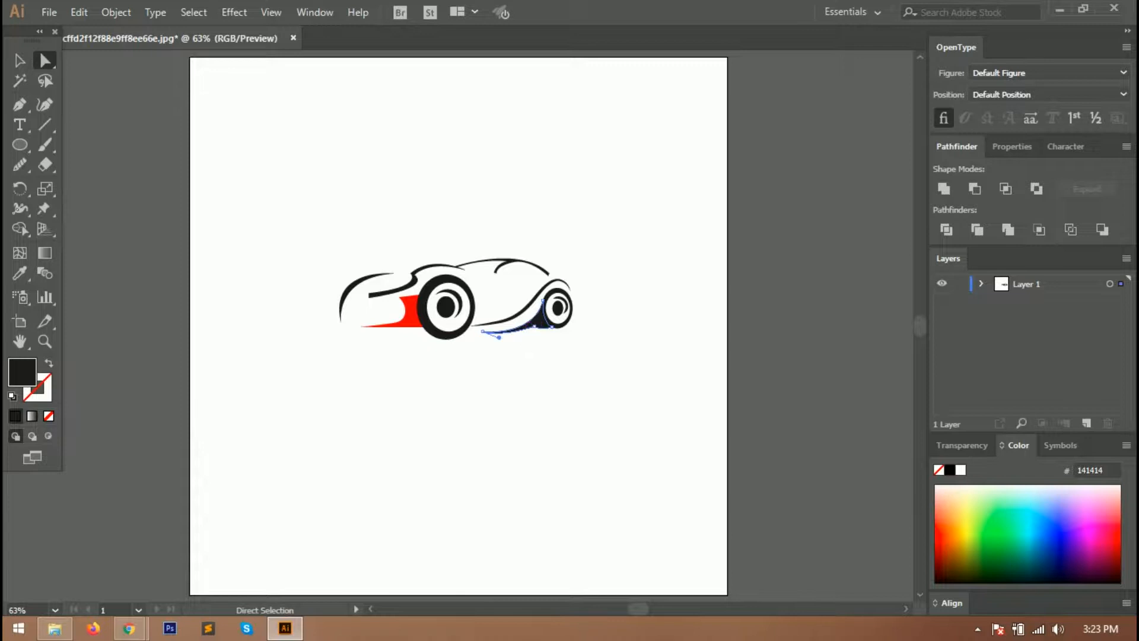
{"action": "key", "text": "v"}
{"action": "key", "text": "ctrl+1"}
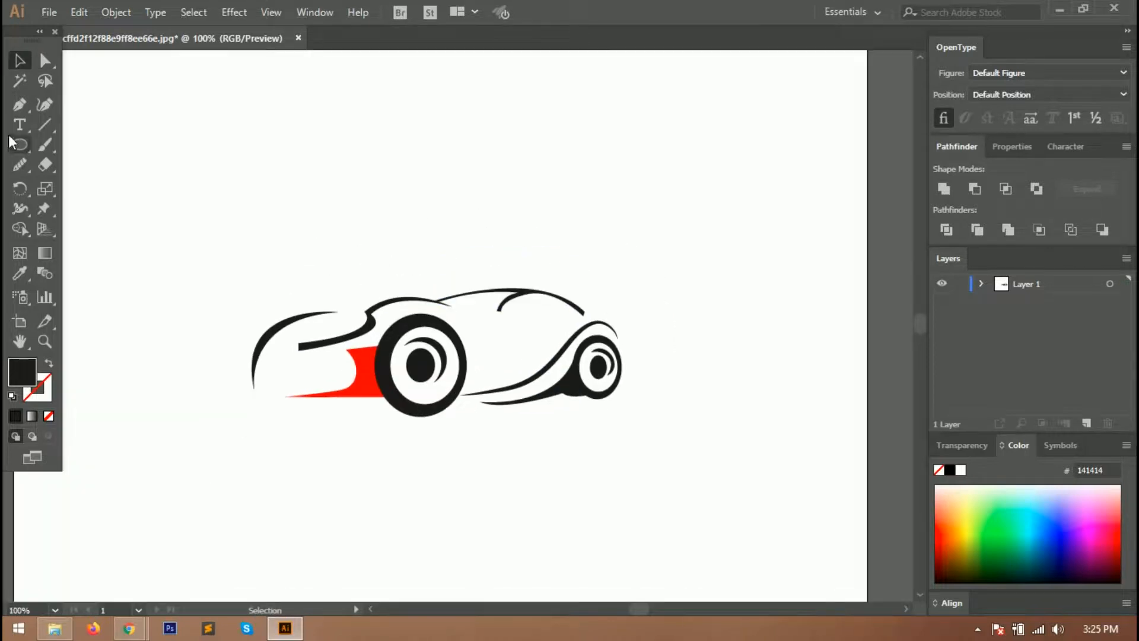
{"action": "left_click", "coordinate": [404, 256]}
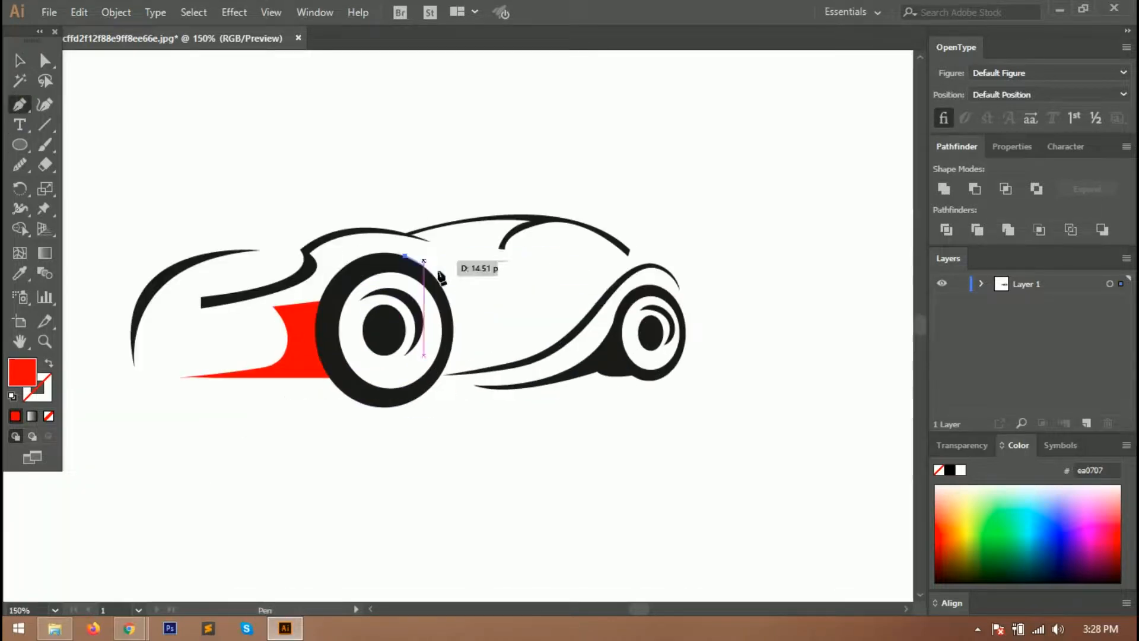
{"action": "left_click_drag", "start_coordinate": [600, 296], "coordinate": [657, 331]}
{"action": "key", "text": "ctrl+z"}
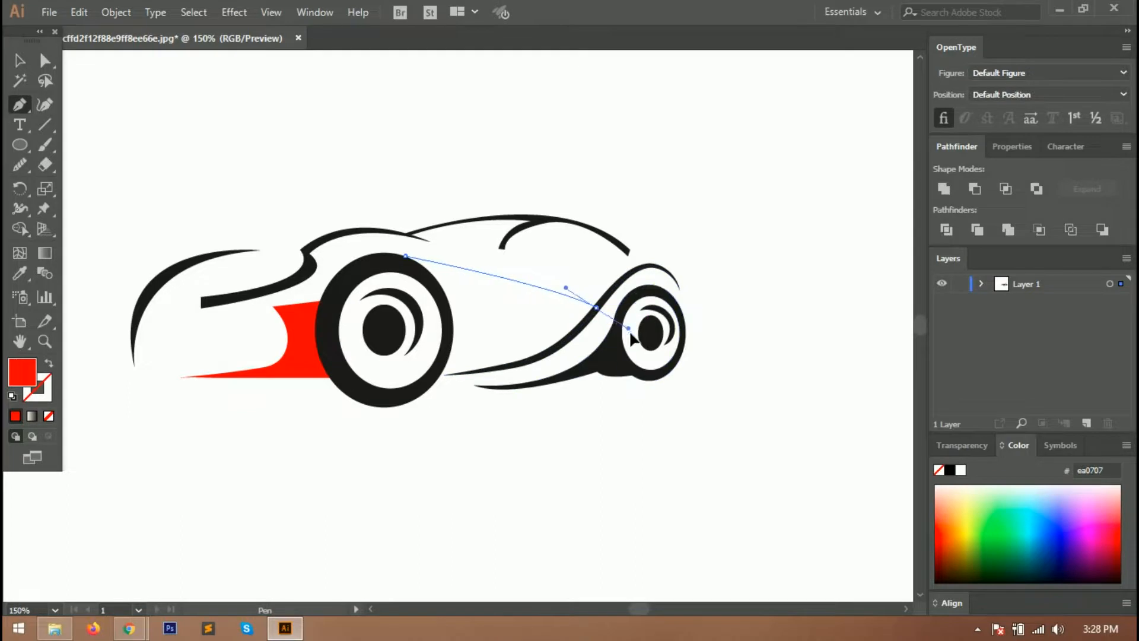
{"action": "left_click_drag", "start_coordinate": [589, 303], "coordinate": [668, 342]}
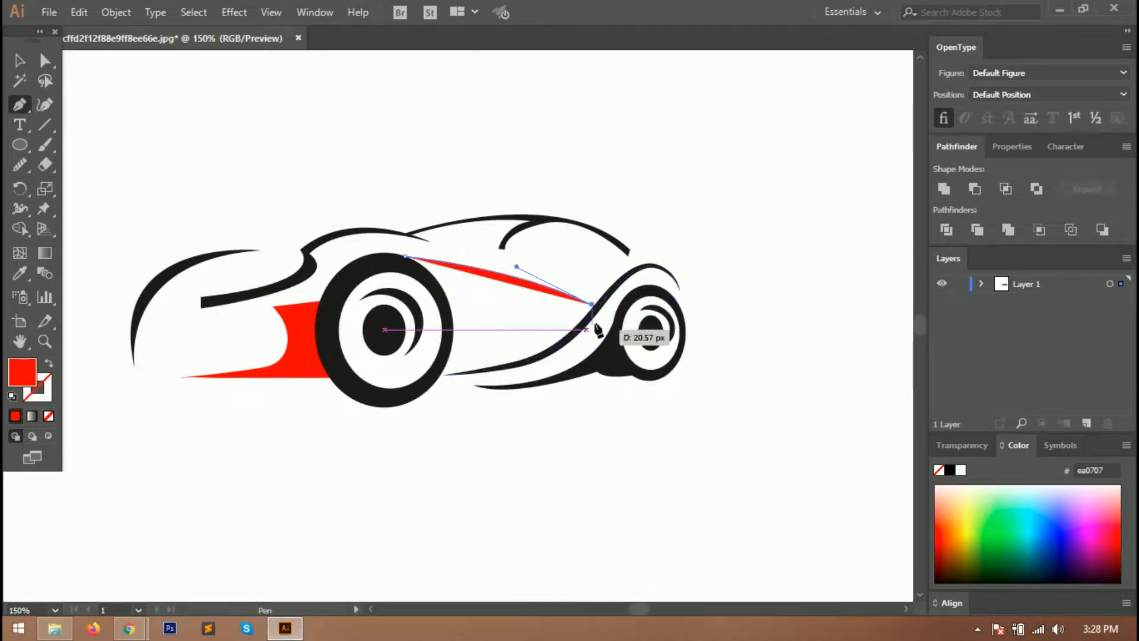
{"action": "left_click_drag", "start_coordinate": [590, 304], "coordinate": [651, 344]}
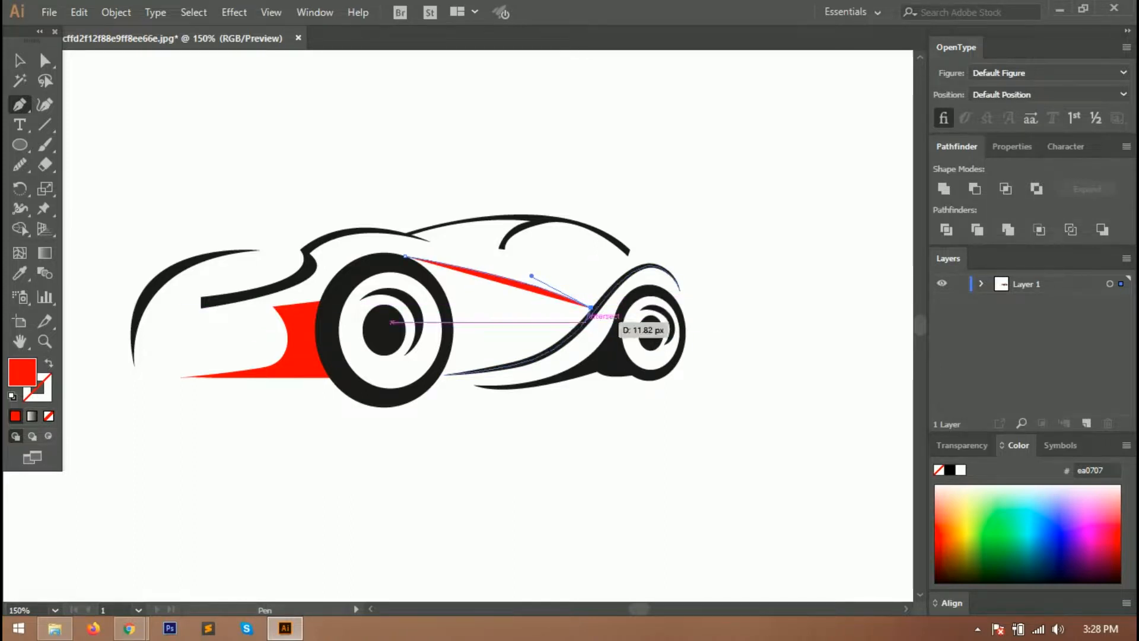
{"action": "left_click_drag", "start_coordinate": [441, 375], "coordinate": [328, 378]}
{"action": "left_click_drag", "start_coordinate": [406, 257], "coordinate": [335, 215]}
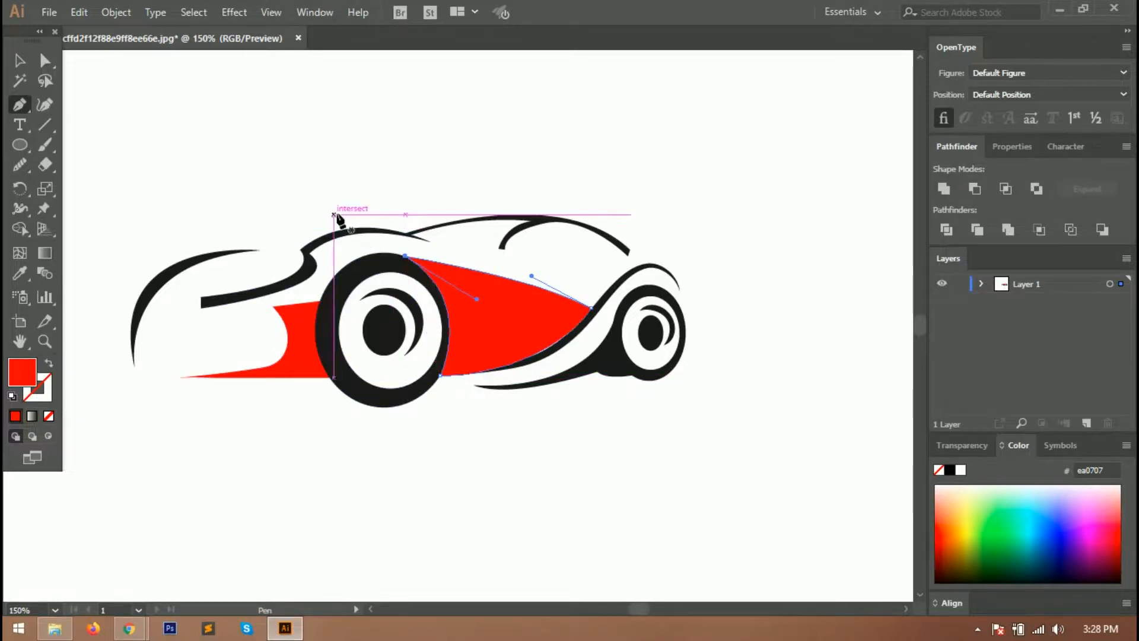
Give the new red side panel a dark 1e1e1e stroke and deselect it
{"action": "double_click", "coordinate": [48, 396]}
{"action": "type", "text": "1e1e1e"}
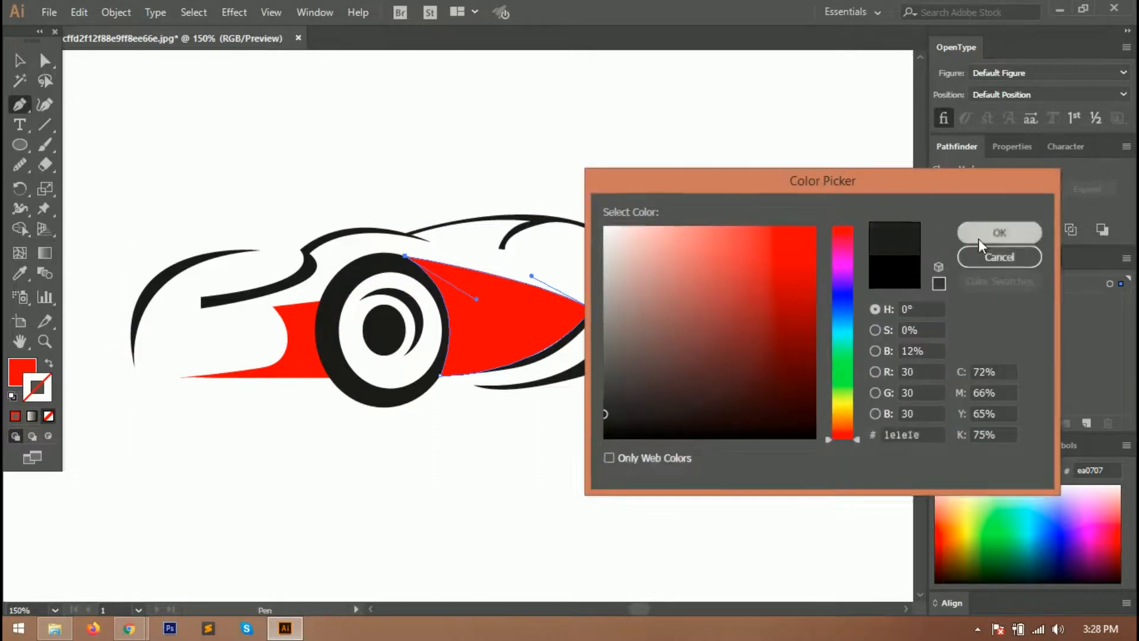
{"action": "left_click", "coordinate": [999, 232]}
{"action": "key", "text": "v"}
{"action": "left_click", "coordinate": [325, 438]}
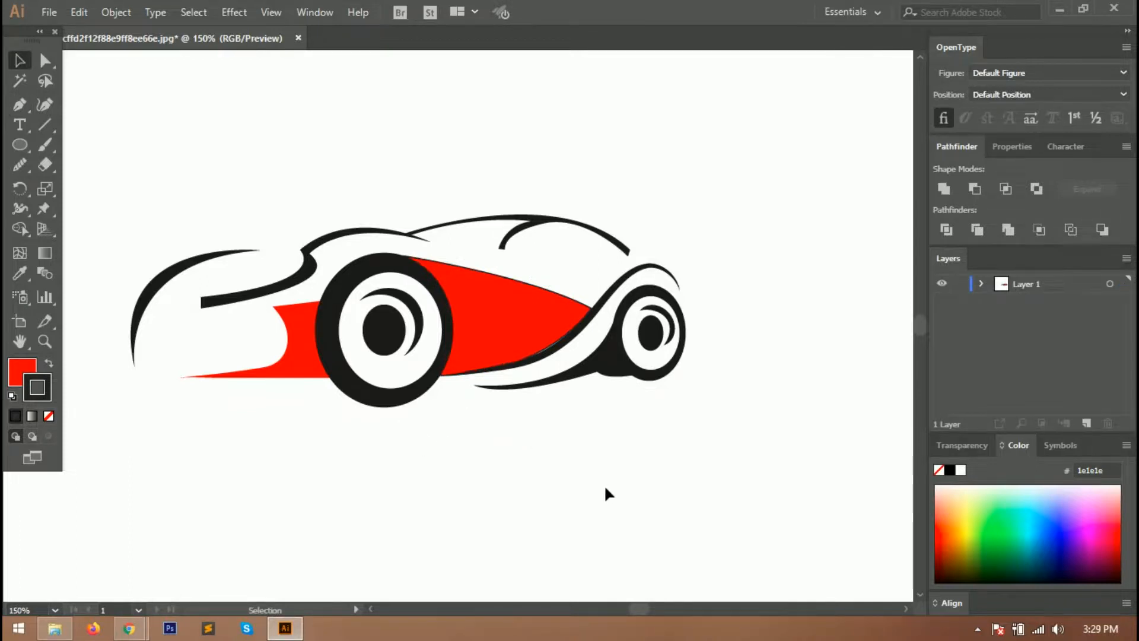
{"action": "key", "text": "a"}
{"action": "key", "text": "ctrl+0"}
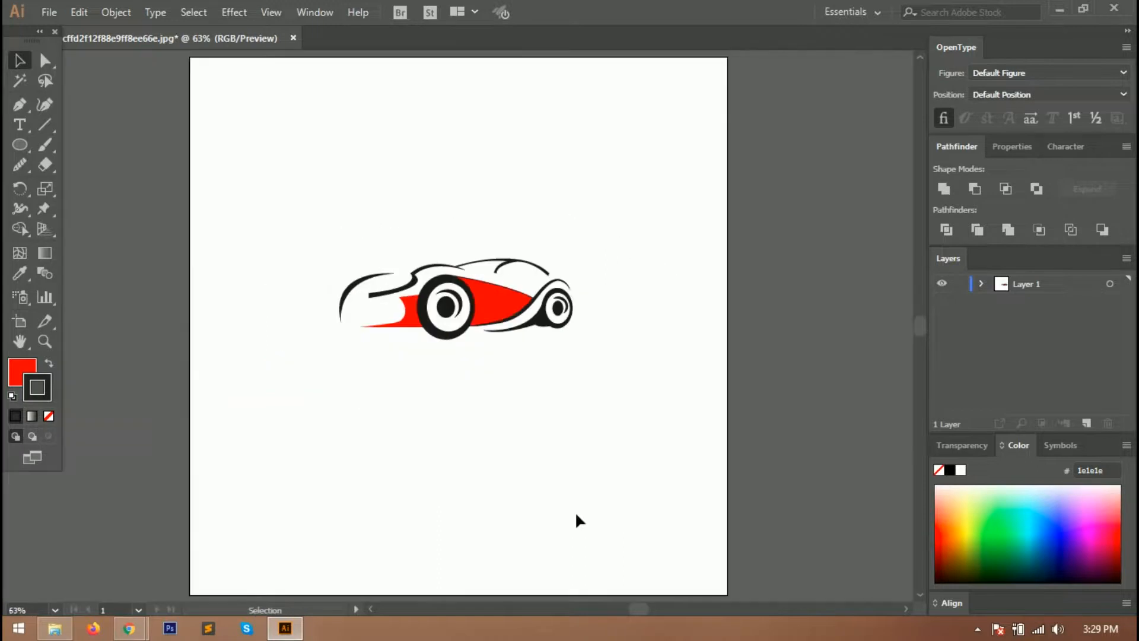
{"action": "scroll", "coordinate": [486, 409], "scroll_direction": "up", "scroll_amount": 3, "text": "alt"}
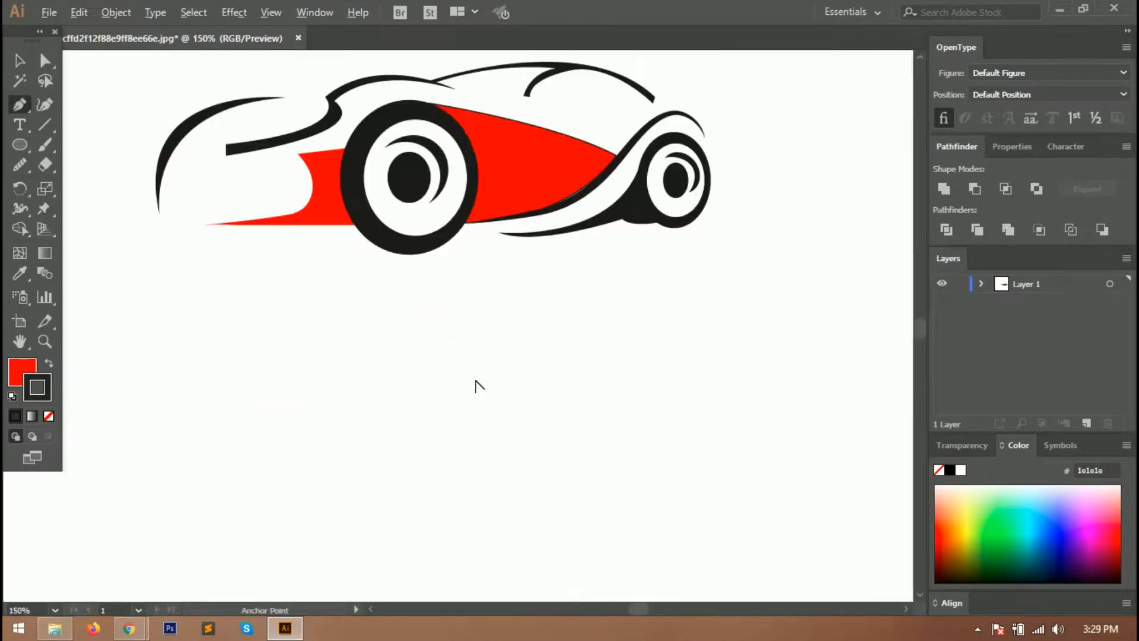
{"action": "scroll", "coordinate": [475, 384], "scroll_direction": "up", "scroll_amount": 2}
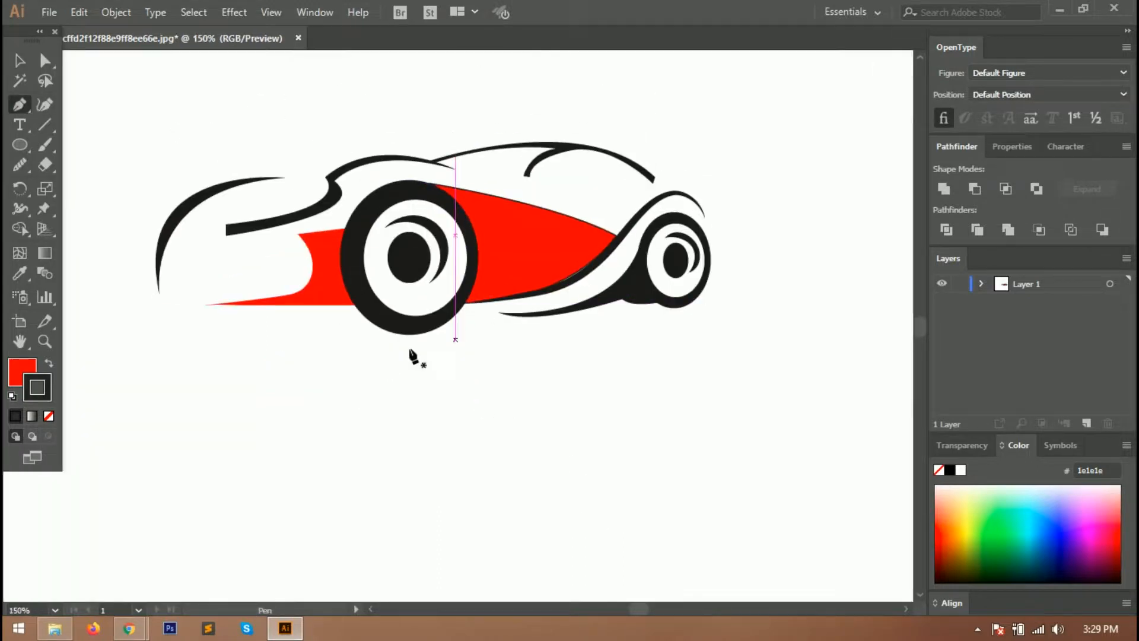
{"action": "left_click", "coordinate": [193, 334]}
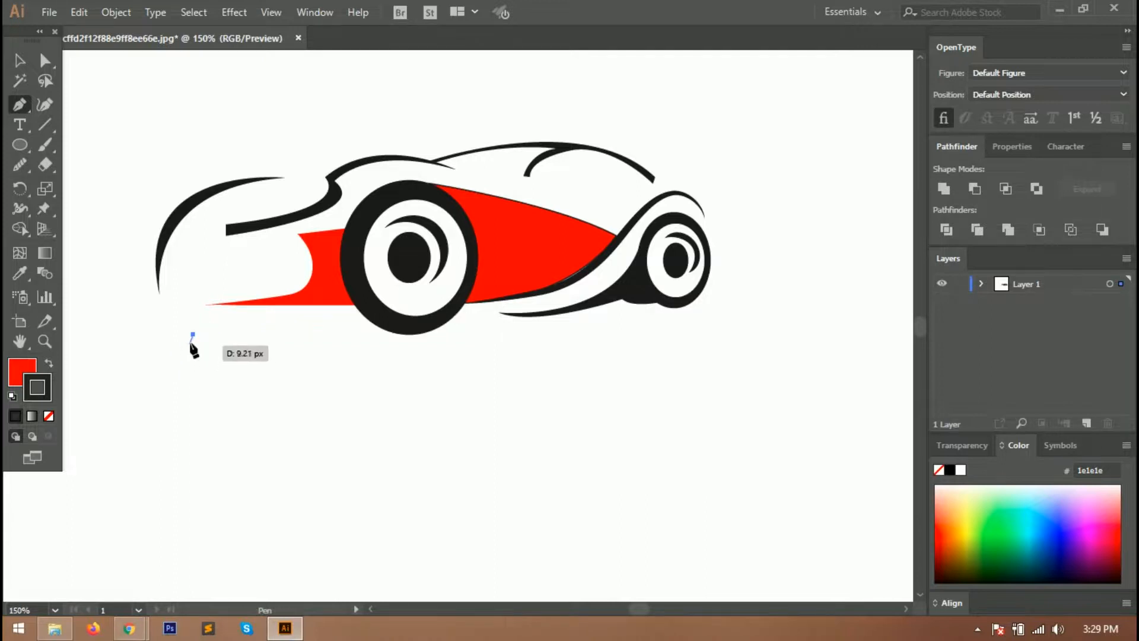
{"action": "key", "text": "ctrl+z"}
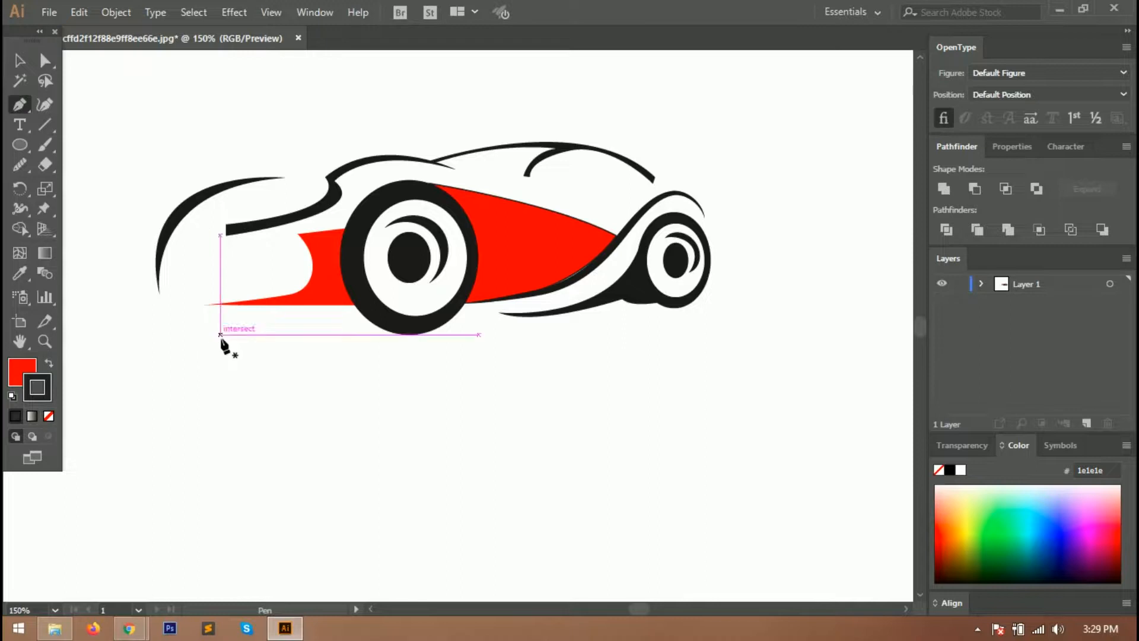
Show the rulers and place a horizontal guide along the bottom of the front wheel
{"action": "key", "text": "ctrl+r"}
{"action": "left_click_drag", "start_coordinate": [457, 57], "coordinate": [470, 336]}
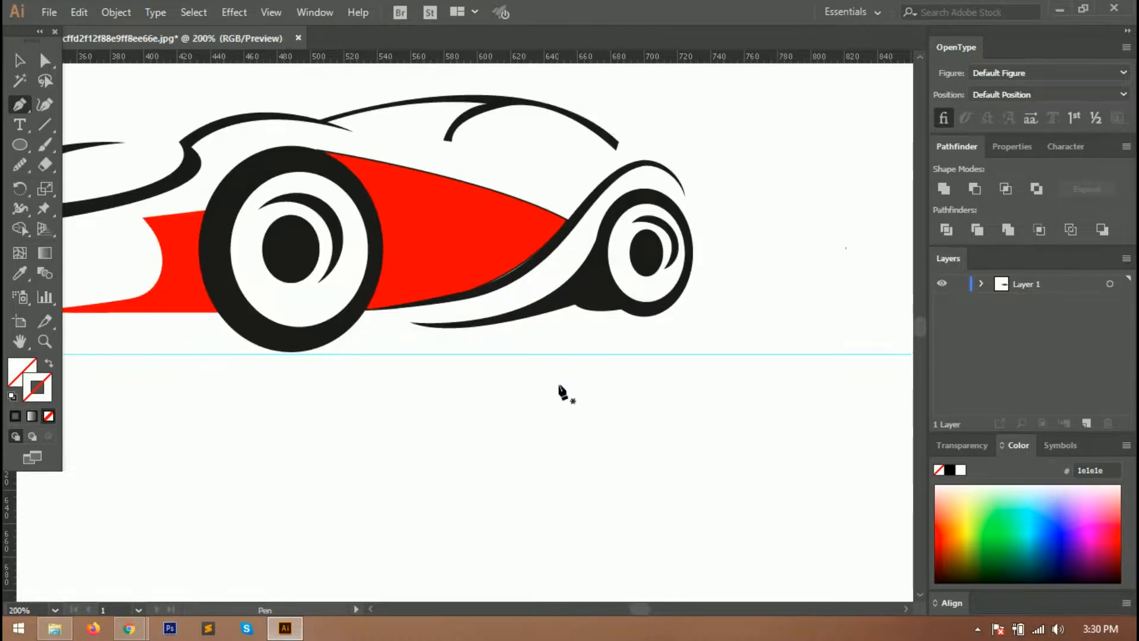
{"action": "key", "text": "ctrl+0"}
{"action": "scroll", "coordinate": [512, 336], "scroll_direction": "up", "scroll_amount": 4}
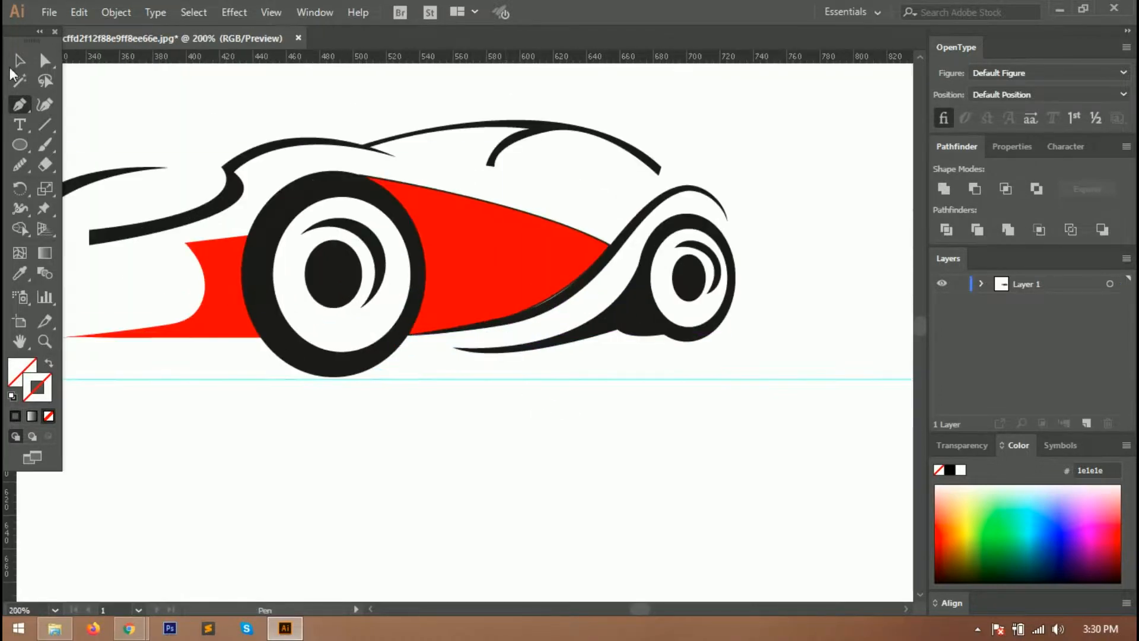
Extend the base of the black rear lower-body shape down to the guide so it meets the bottom of the rear tire
{"action": "key", "text": "v"}
{"action": "left_click", "coordinate": [640, 336]}
{"action": "left_click", "coordinate": [43, 61]}
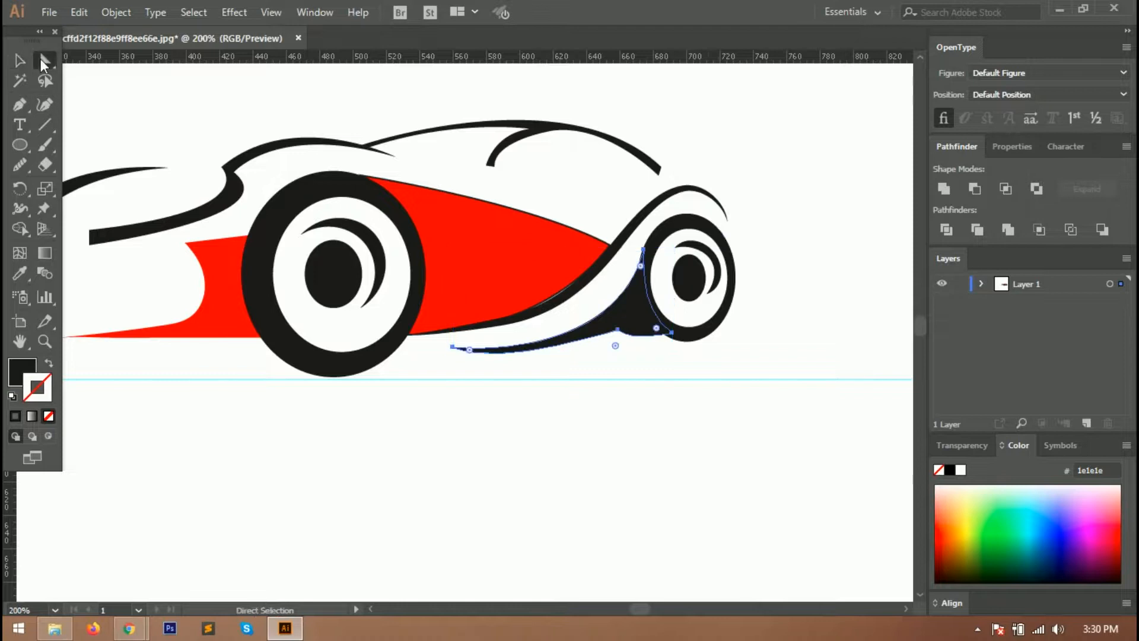
{"action": "scroll", "coordinate": [657, 353], "scroll_direction": "up", "scroll_amount": 4}
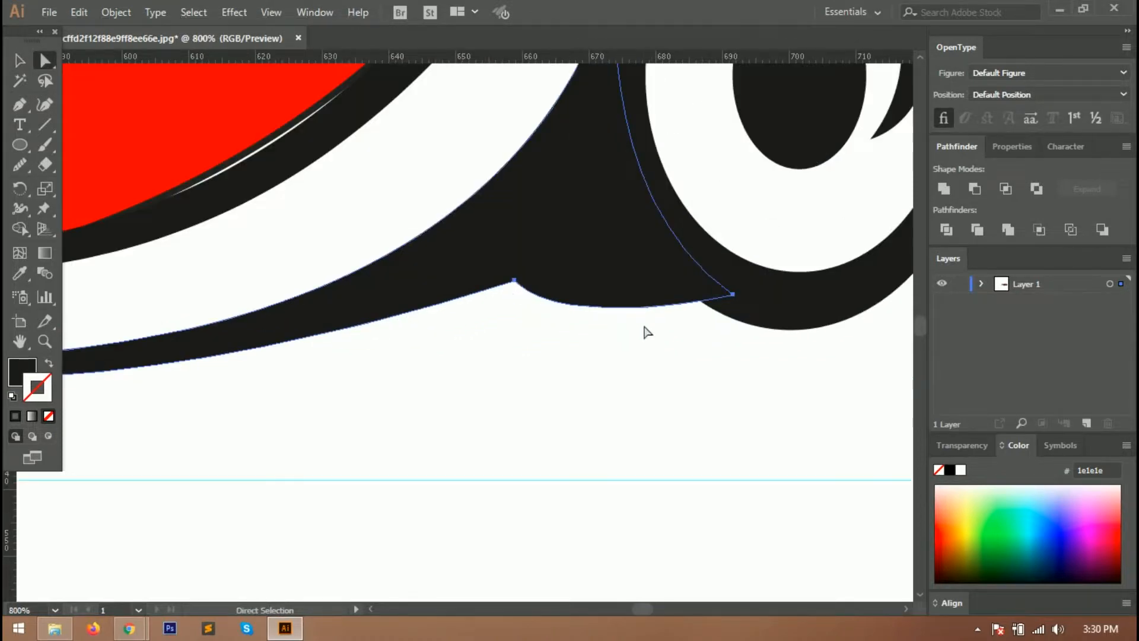
{"action": "left_click_drag", "start_coordinate": [568, 333], "coordinate": [544, 413]}
{"action": "left_click_drag", "start_coordinate": [479, 421], "coordinate": [594, 455]}
{"action": "left_click", "coordinate": [494, 415]}
{"action": "key", "text": "ctrl+0"}
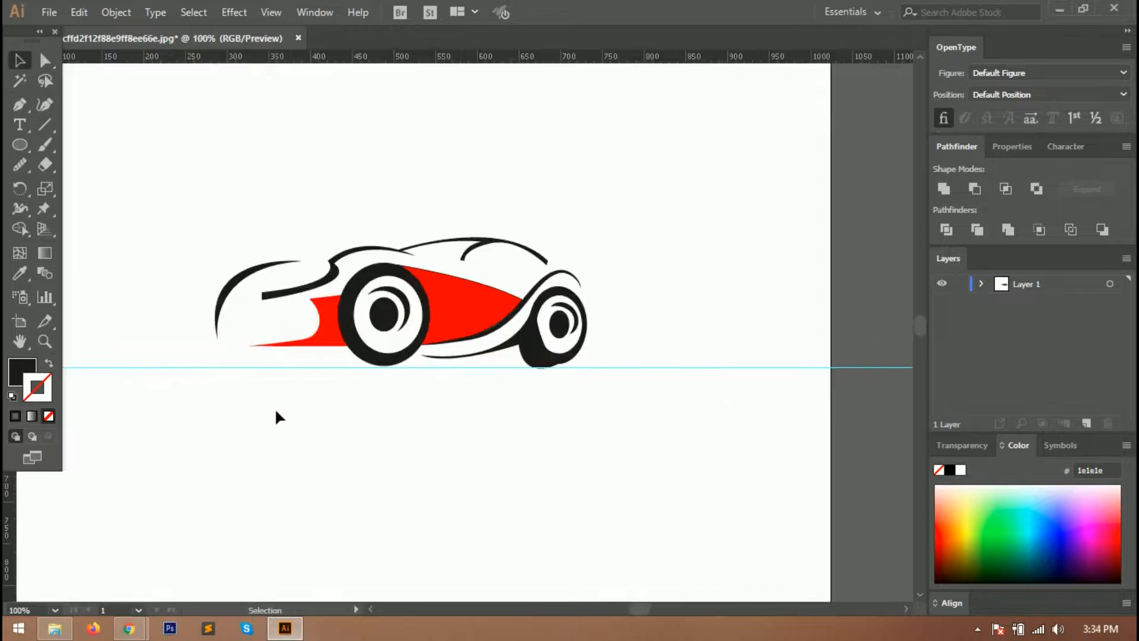
{"action": "scroll", "coordinate": [290, 398], "scroll_direction": "up", "scroll_amount": 2}
{"action": "scroll", "coordinate": [289, 398], "scroll_direction": "down", "scroll_amount": 2}
{"action": "key", "text": "p"}
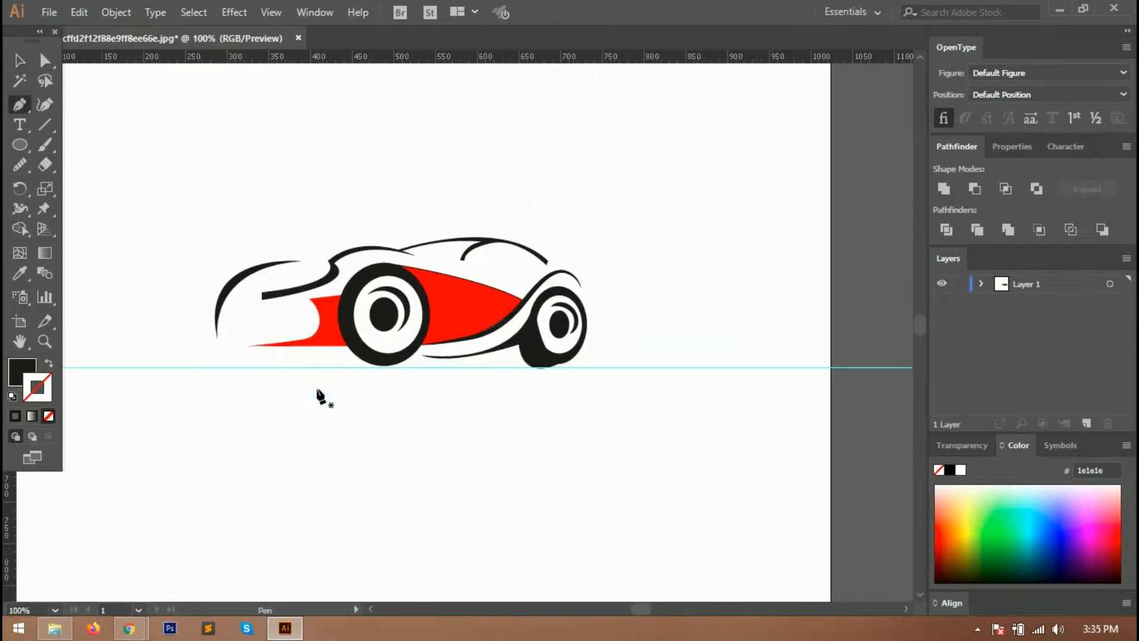
{"action": "left_click", "coordinate": [214, 368]}
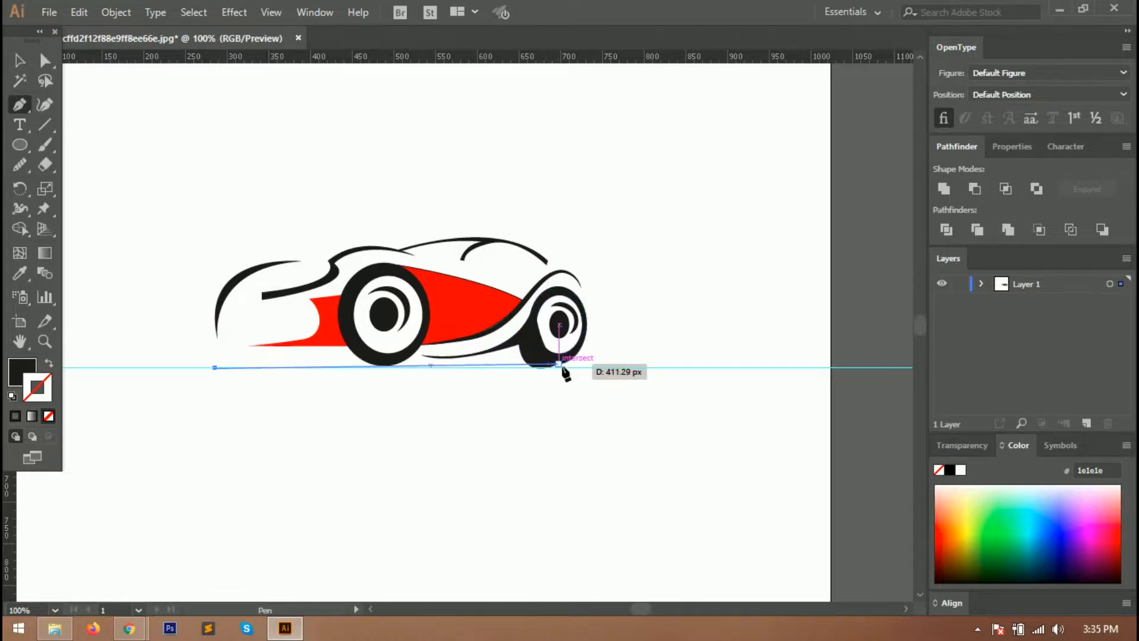
{"action": "mouse_move", "coordinate": [558, 364]}
{"action": "left_mouse_down"}
{"action": "mouse_move", "coordinate": [547, 381]}
{"action": "mouse_move", "coordinate": [387, 383]}
{"action": "mouse_move", "coordinate": [554, 381]}
{"action": "mouse_move", "coordinate": [539, 378]}
{"action": "left_mouse_up"}
{"action": "left_click", "coordinate": [548, 375]}
{"action": "left_click", "coordinate": [197, 374]}
{"action": "left_click_drag", "start_coordinate": [208, 368], "coordinate": [224, 379]}
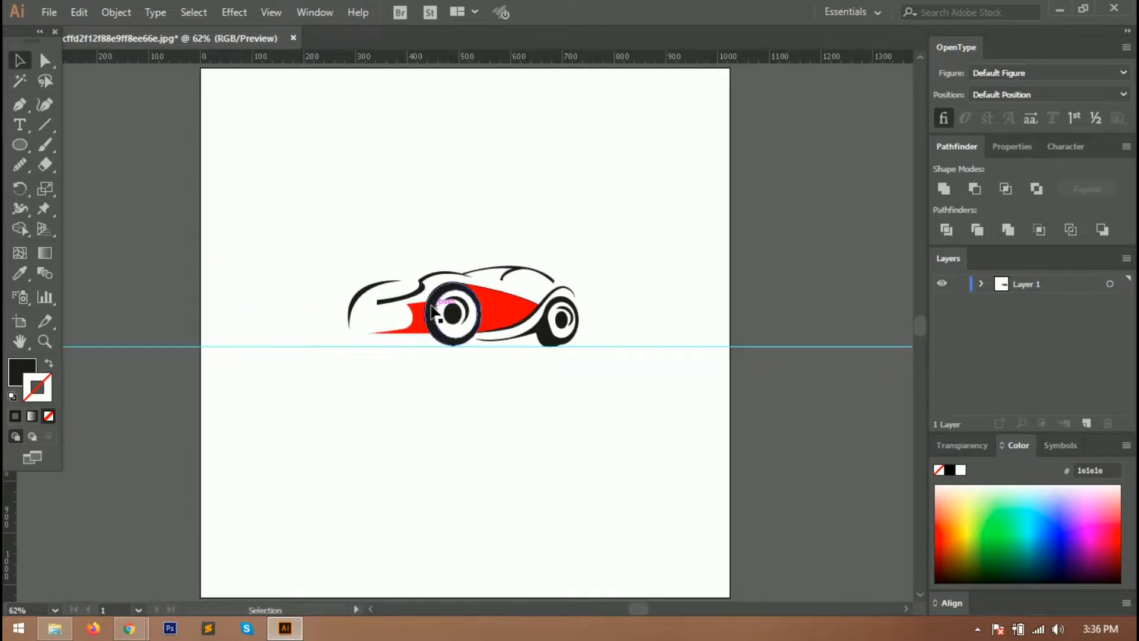
Draw a closed dark ground-shadow shape beneath the car with the Pen tool, thick at the front and tapering to the rear wheel, and deselect it
{"action": "scroll", "coordinate": [395, 306], "scroll_direction": "up", "scroll_amount": 3}
{"action": "left_click", "coordinate": [19, 106]}
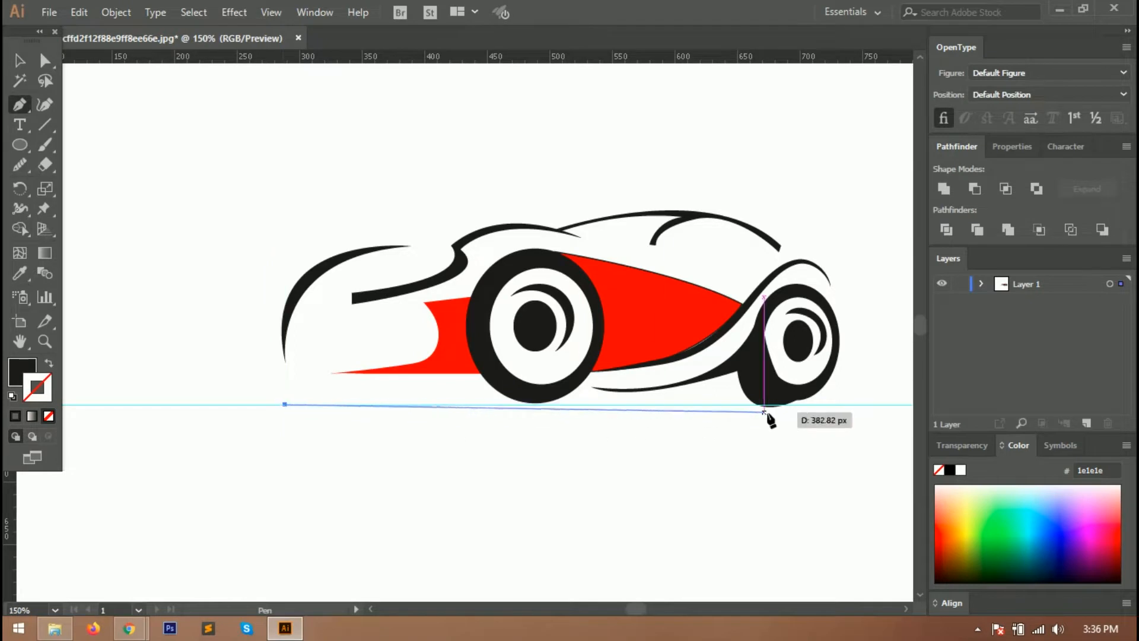
{"action": "left_click", "coordinate": [783, 406]}
{"action": "mouse_move", "coordinate": [274, 412]}
{"action": "left_mouse_down"}
{"action": "mouse_move", "coordinate": [198, 401]}
{"action": "mouse_move", "coordinate": [199, 414]}
{"action": "mouse_move", "coordinate": [267, 422]}
{"action": "mouse_move", "coordinate": [284, 411]}
{"action": "left_mouse_up"}
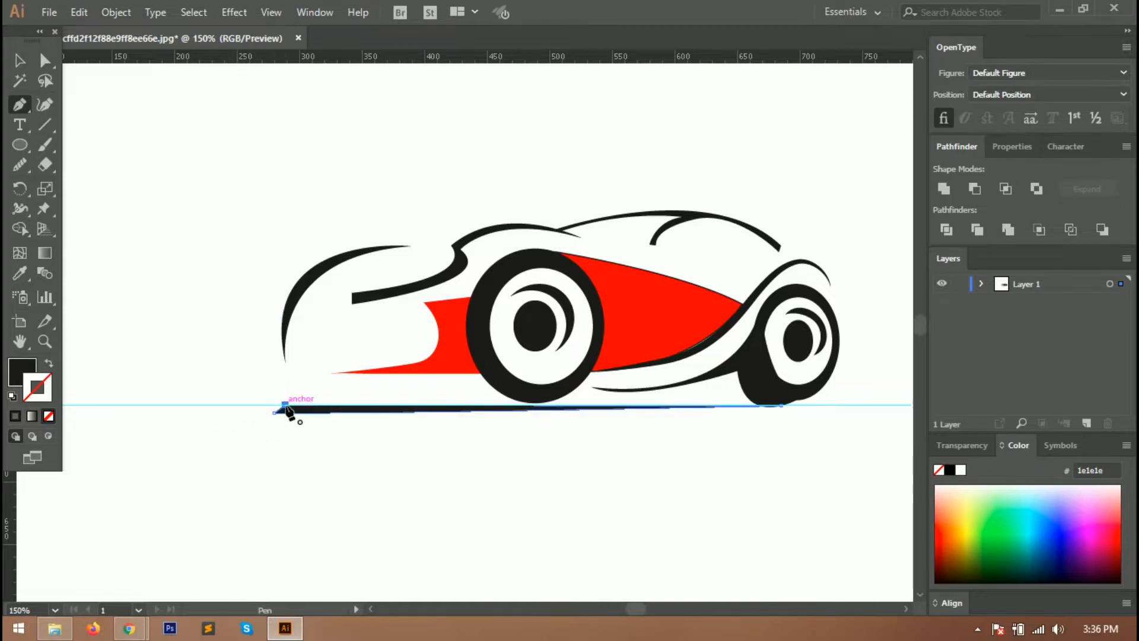
{"action": "key", "text": "ctrl+minus"}
{"action": "key", "text": "ctrl+minus"}
{"action": "left_click", "coordinate": [20, 62]}
{"action": "left_click", "coordinate": [369, 232]}
Give the red panel ahead of the front wheel a dark 1e1e1e stroke and deselect it
{"action": "key", "text": "ctrl+0"}
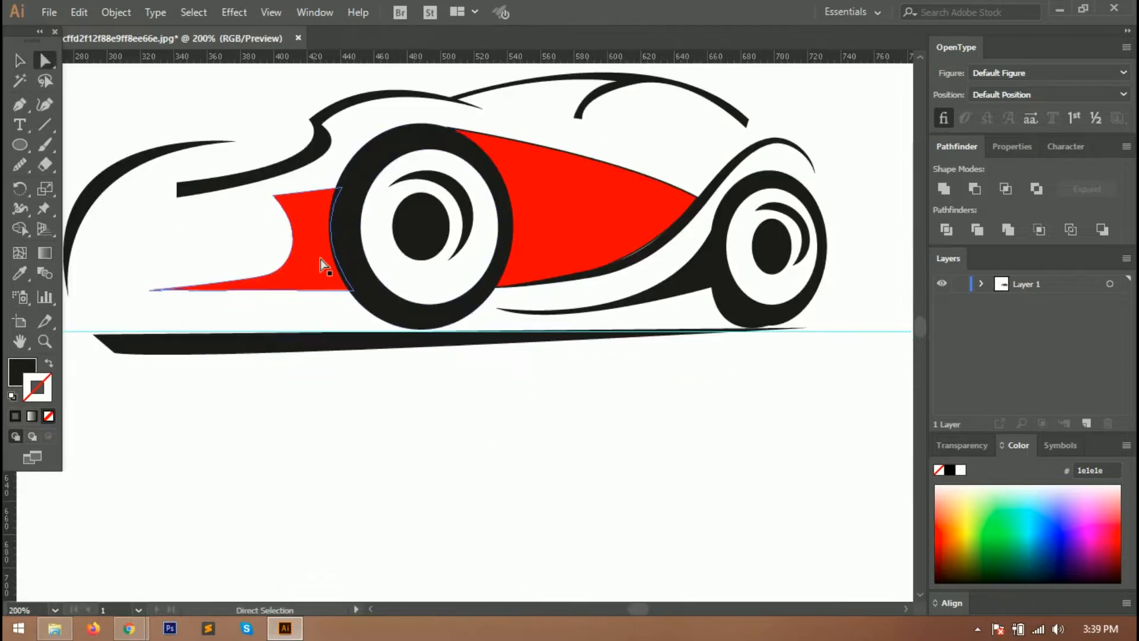
{"action": "left_click", "coordinate": [255, 236]}
{"action": "key", "text": "ctrl+0"}
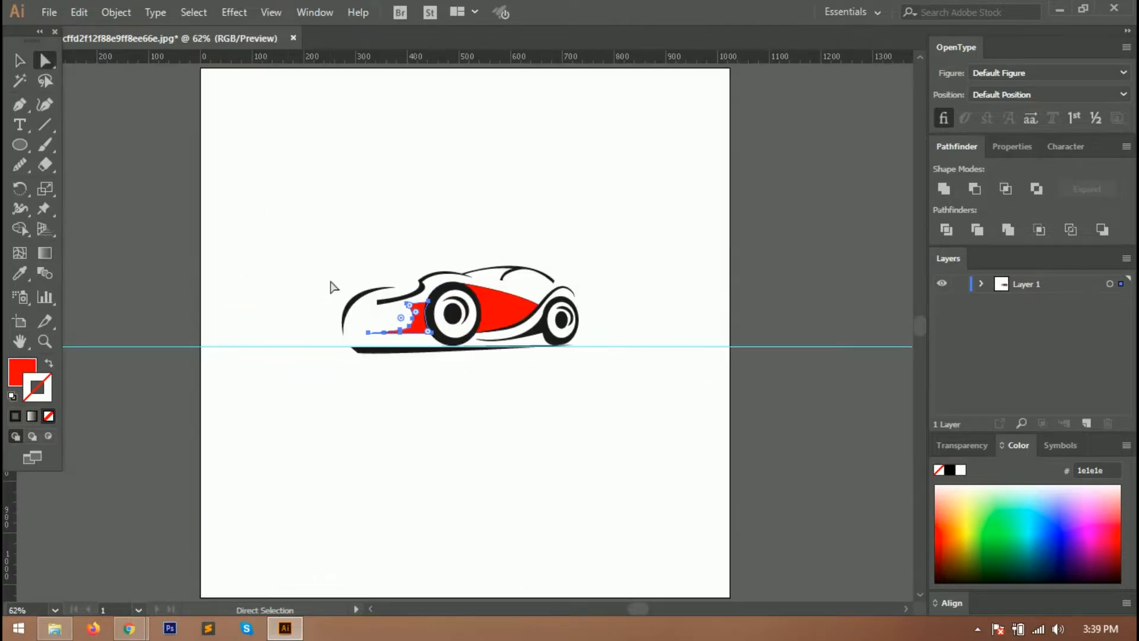
{"action": "double_click", "coordinate": [33, 404]}
{"action": "type", "text": "1e1e1e"}
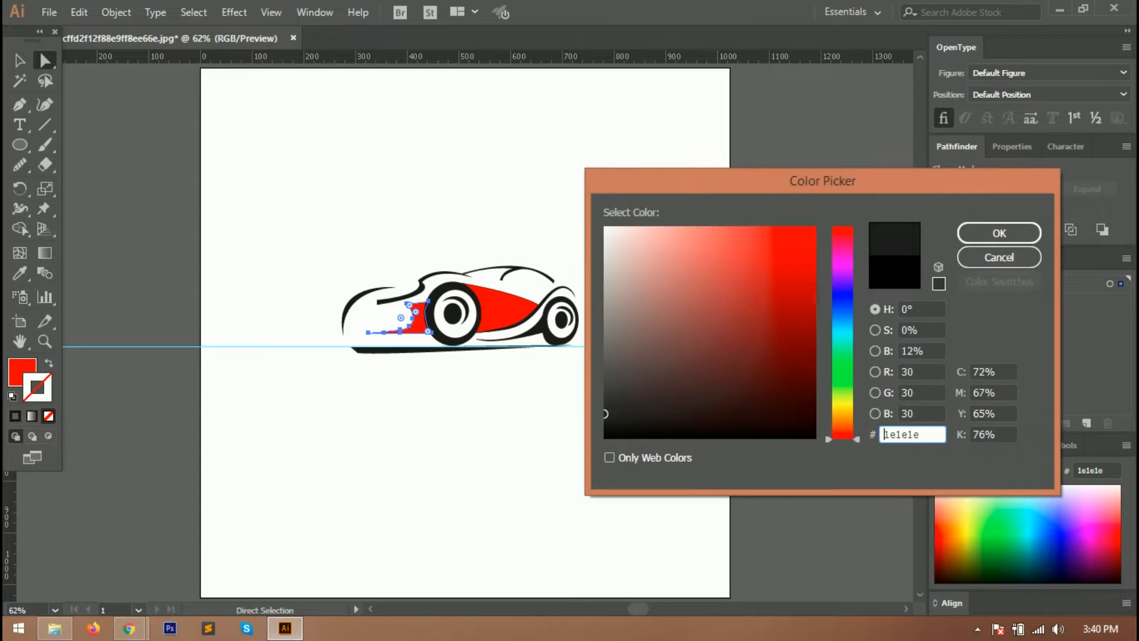
{"action": "left_click", "coordinate": [981, 229]}
{"action": "left_click", "coordinate": [17, 61]}
{"action": "left_click", "coordinate": [278, 381]}
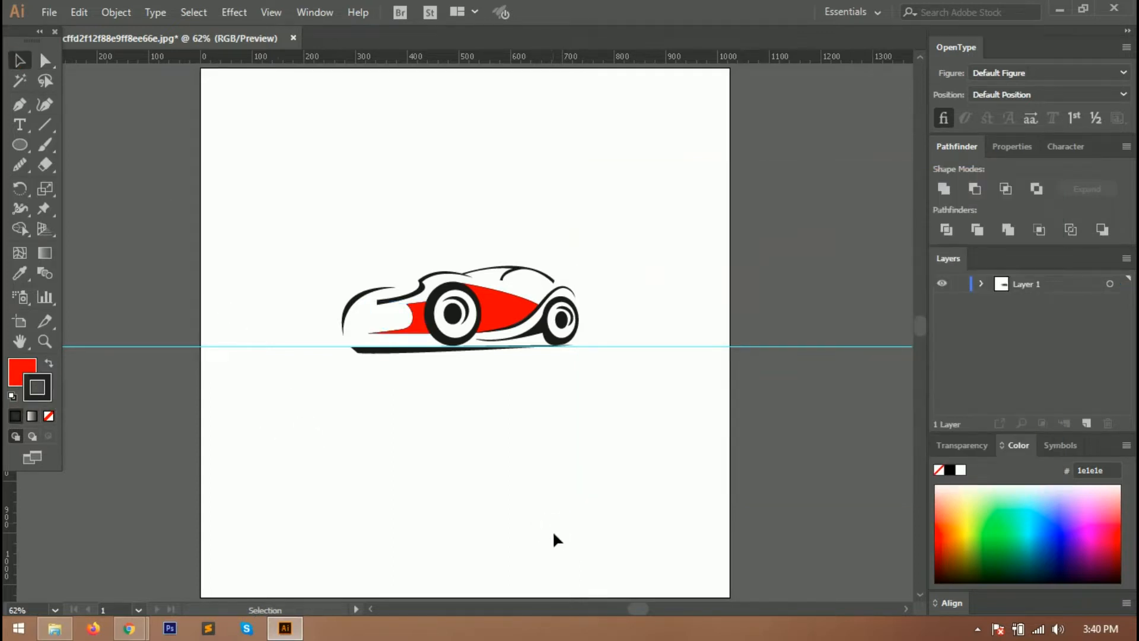
Add the text CAR LOGO DESIGN below the car and enlarge it
{"action": "key", "text": "t"}
{"action": "left_click", "coordinate": [417, 380]}
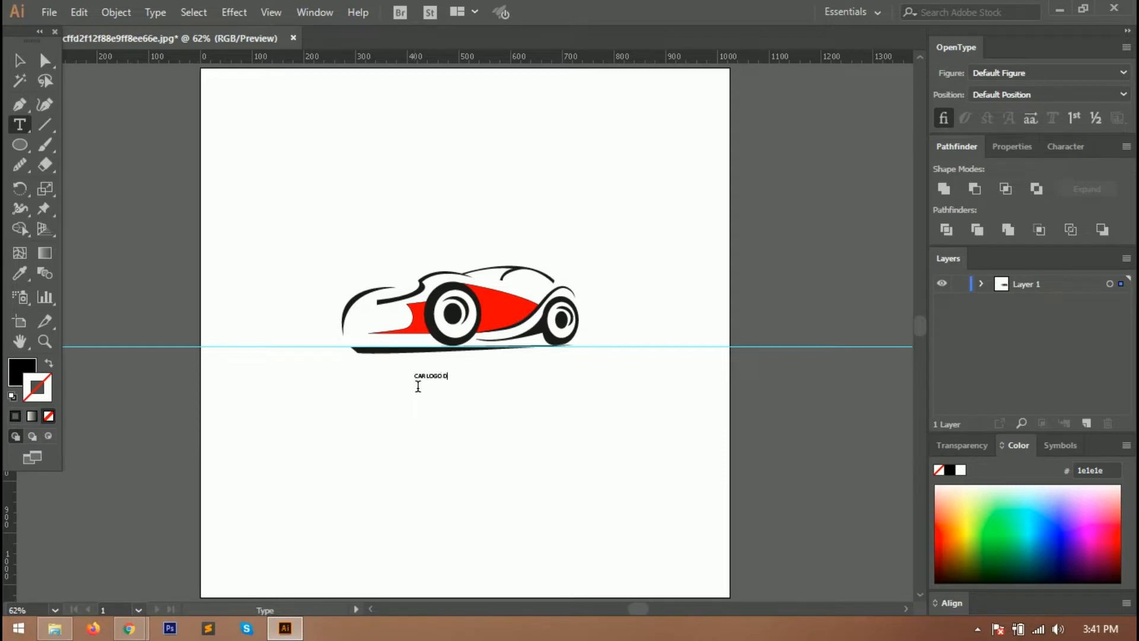
{"action": "key", "text": "Escape"}
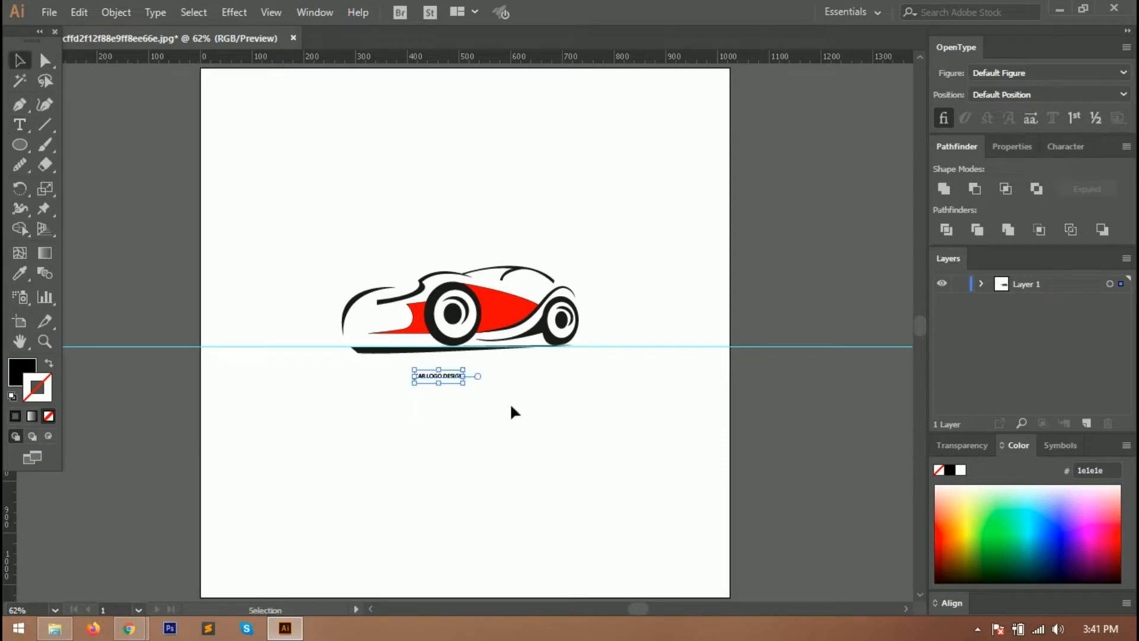
{"action": "left_click_drag", "start_coordinate": [464, 383], "coordinate": [522, 372]}
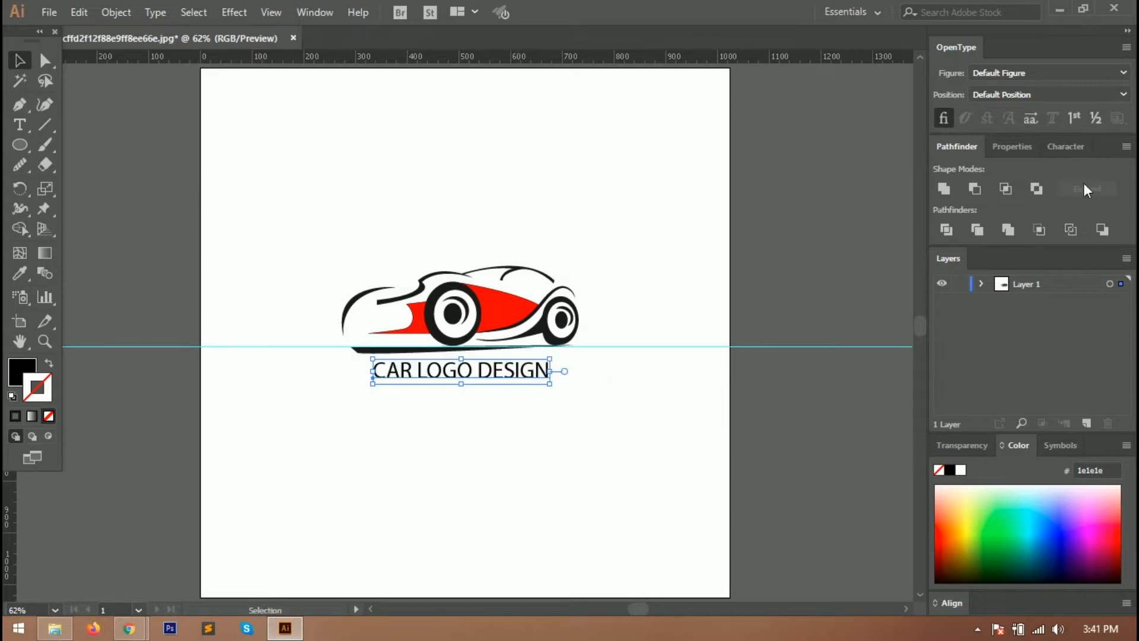
Set the CAR LOGO DESIGN text in Poppins Regular
{"action": "left_click", "coordinate": [1065, 146]}
{"action": "left_click", "coordinate": [985, 194]}
{"action": "type", "text": "P"}
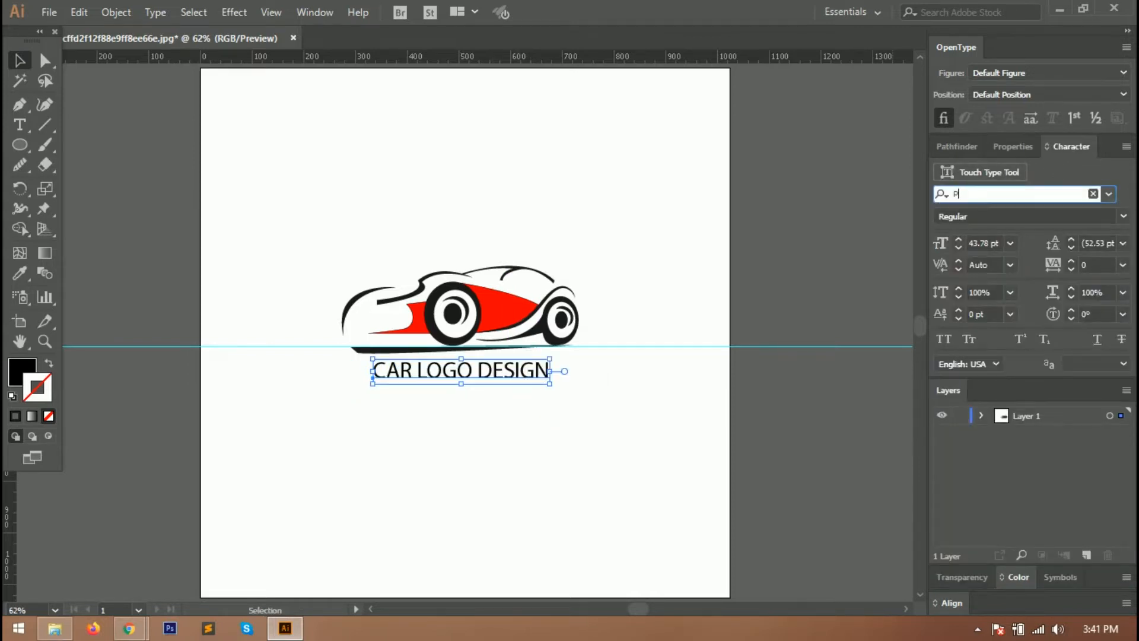
{"action": "type", "text": "OPP"}
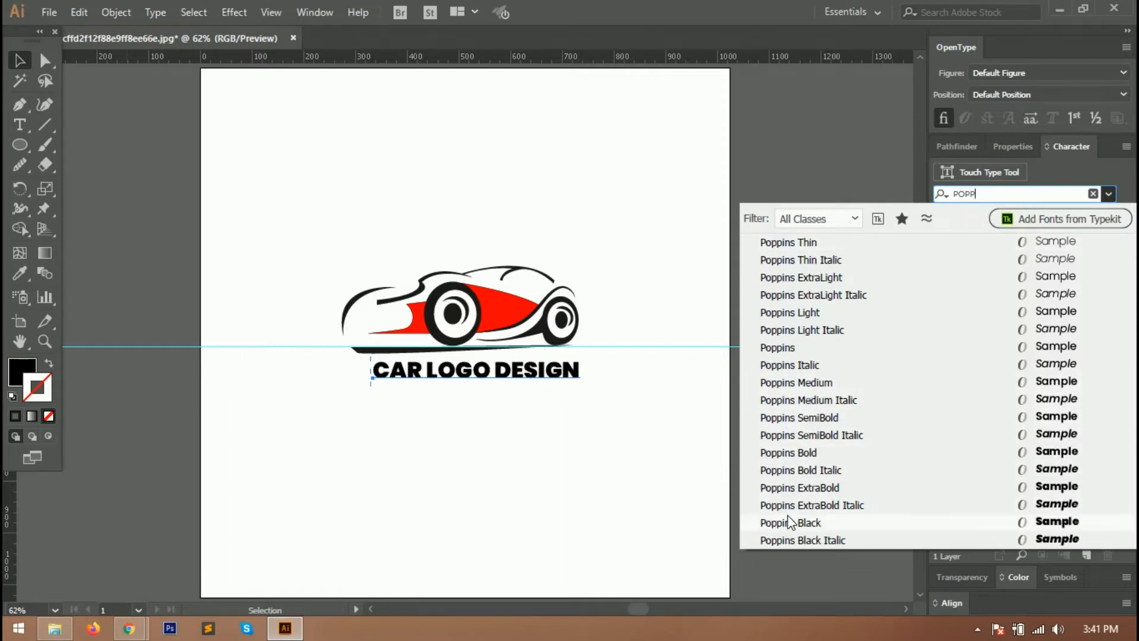
{"action": "left_click", "coordinate": [593, 377]}
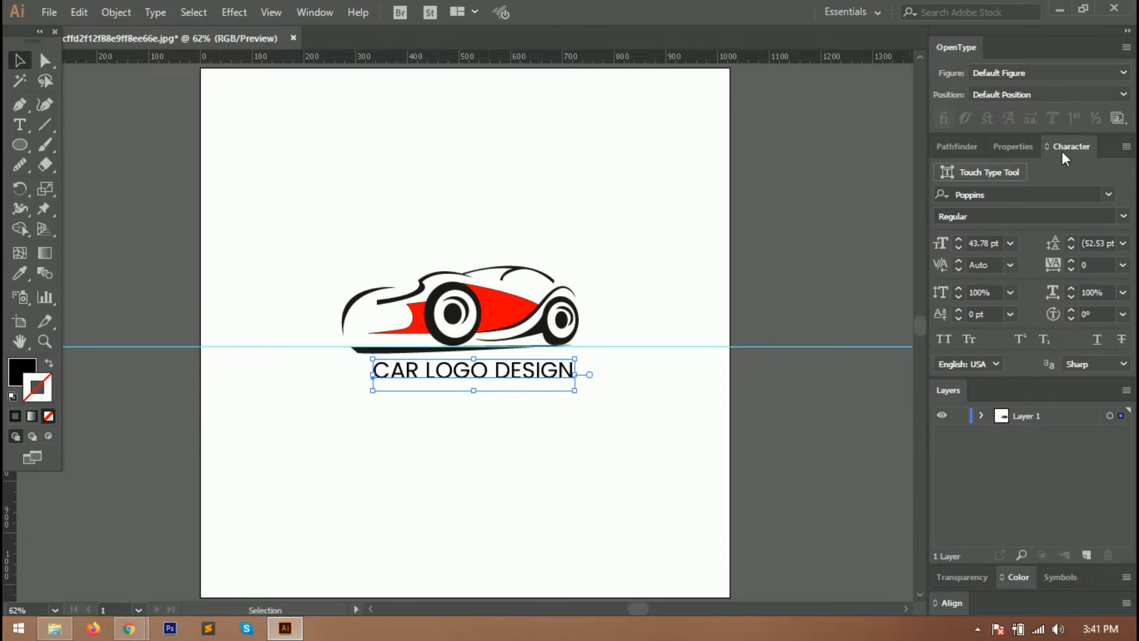
Set the text's tracking to 100 and scale it down to about 31.6 pt
{"action": "type", "text": "50"}
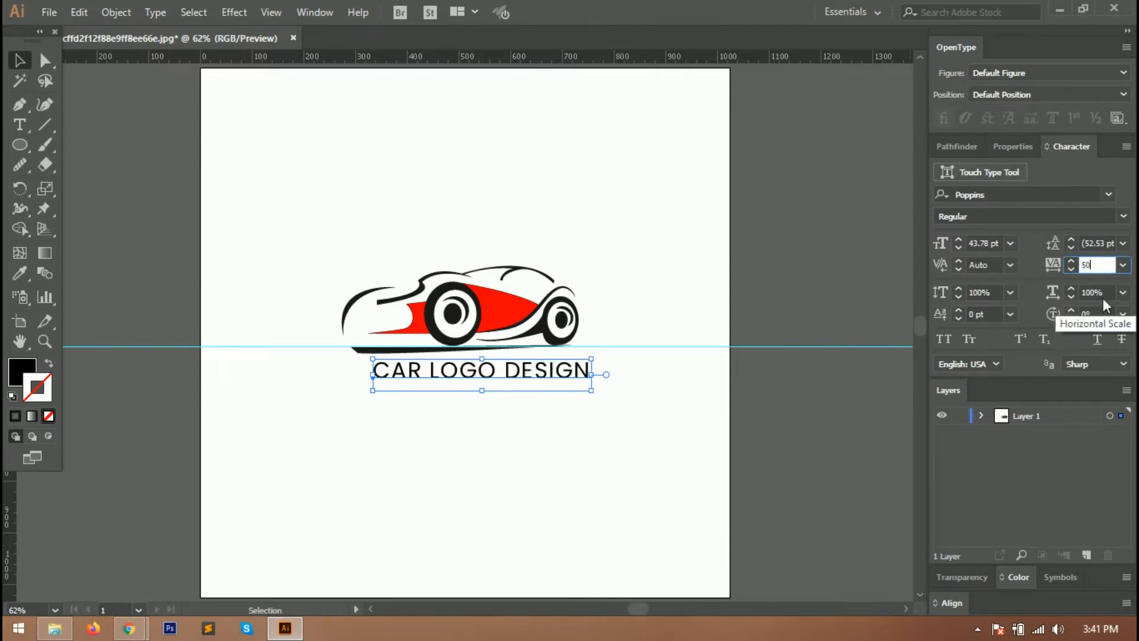
{"action": "key", "text": "BackSpace"}
{"action": "key", "text": "BackSpace"}
{"action": "type", "text": "100"}
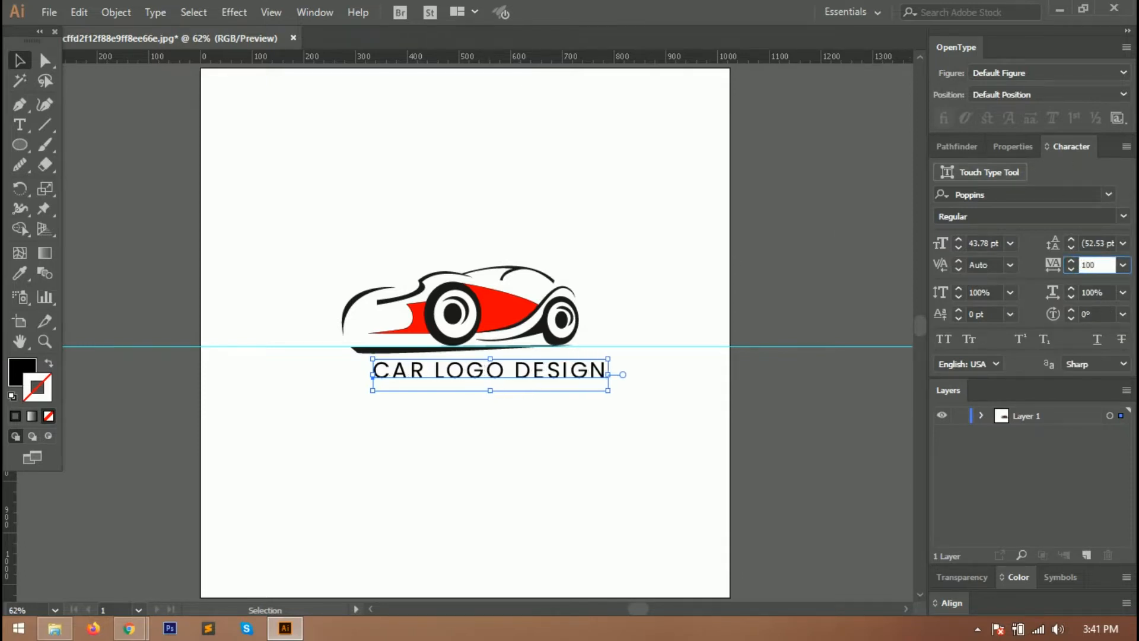
{"action": "mouse_move", "coordinate": [551, 374]}
{"action": "left_mouse_down"}
{"action": "mouse_move", "coordinate": [537, 374]}
{"action": "mouse_move", "coordinate": [583, 386]}
{"action": "mouse_move", "coordinate": [521, 384]}
{"action": "mouse_move", "coordinate": [560, 374]}
{"action": "left_mouse_up"}
Recolor the words CAR LOGO with the red side panel's appearance using the Eyedropper
{"action": "key", "text": "t"}
{"action": "left_click_drag", "start_coordinate": [490, 374], "coordinate": [368, 374]}
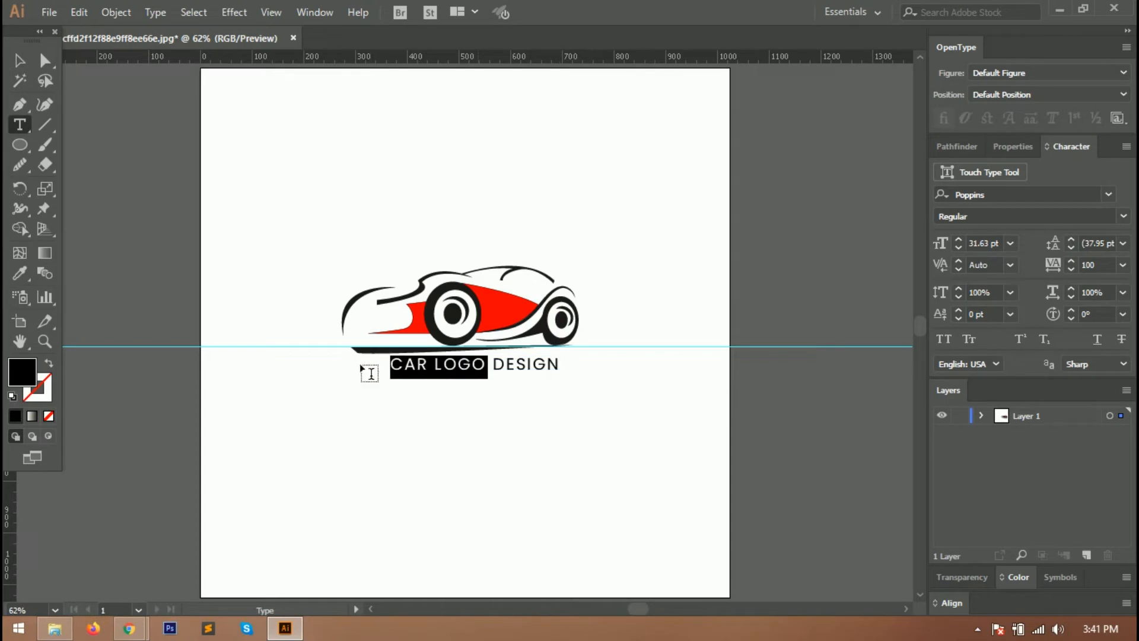
{"action": "left_click", "coordinate": [20, 273]}
{"action": "left_click", "coordinate": [509, 323]}
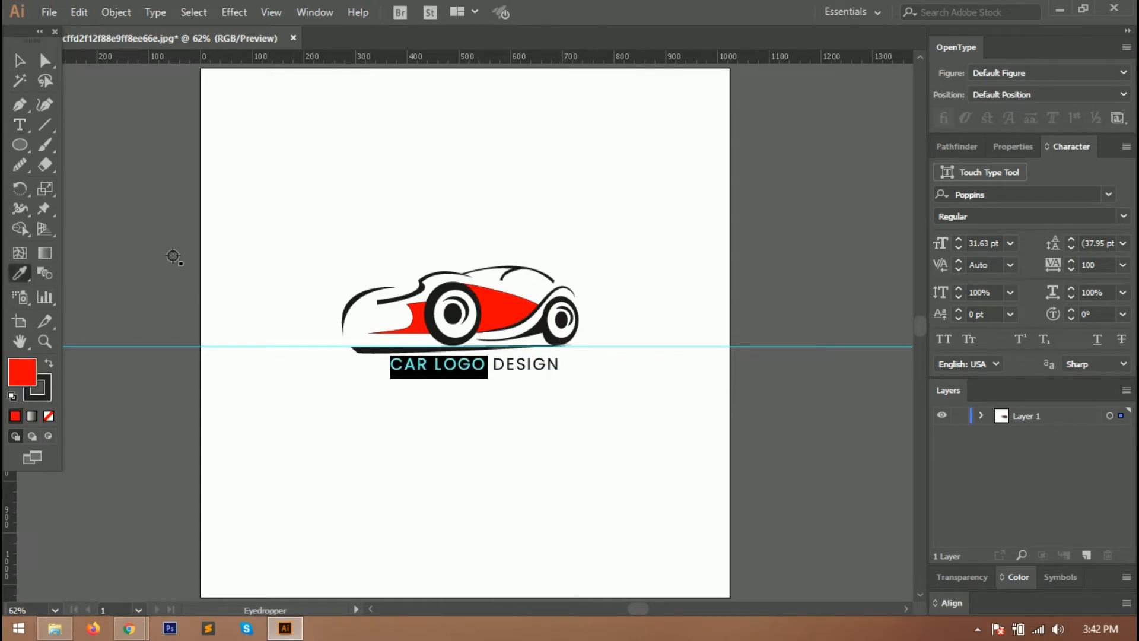
{"action": "key", "text": "v"}
Recolor the word DESIGN with the front wheel's dark color using the Eyedropper
{"action": "key", "text": "t"}
{"action": "left_click_drag", "start_coordinate": [560, 364], "coordinate": [492, 365]}
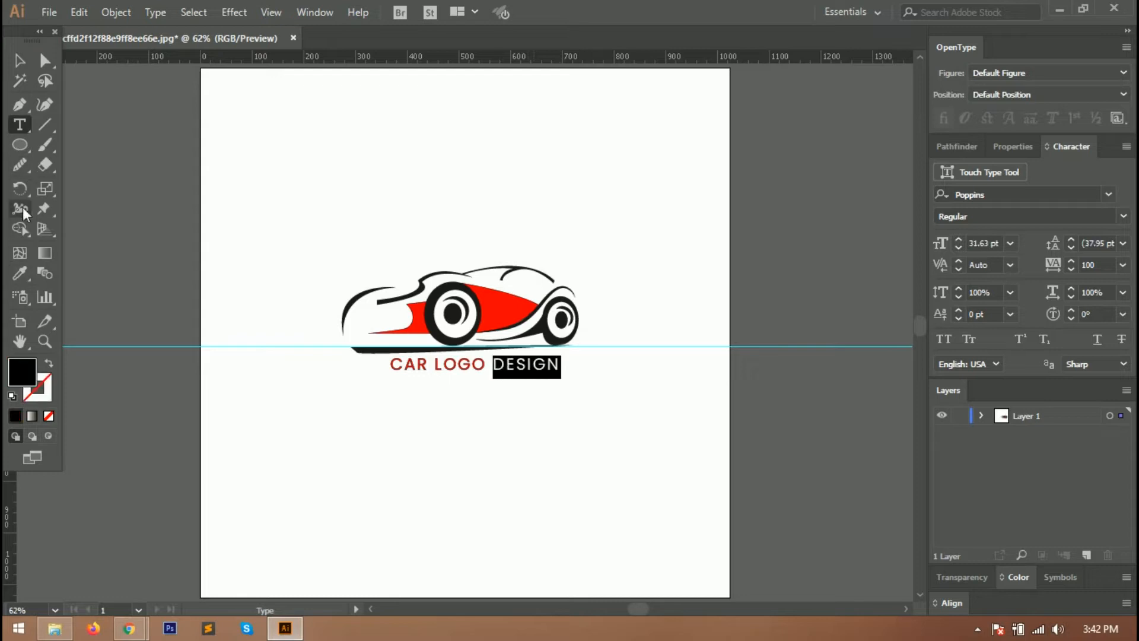
{"action": "left_click", "coordinate": [19, 273]}
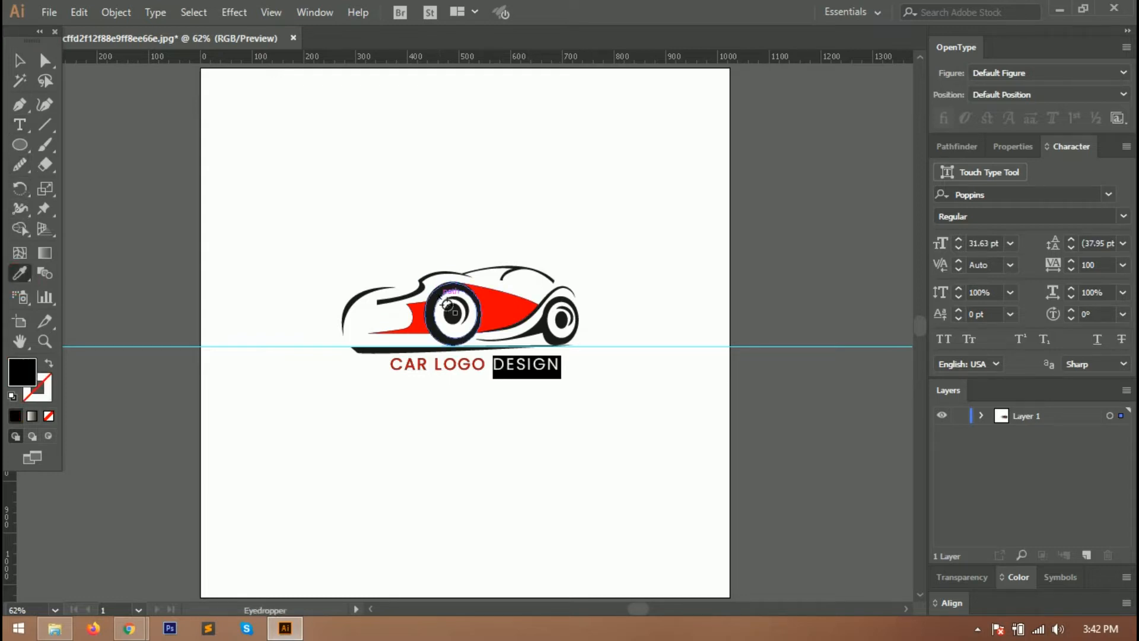
{"action": "left_click", "coordinate": [447, 305]}
Reposition and enlarge the text so it spans most of the car's width below the ground shadow, and deselect it
{"action": "left_click", "coordinate": [19, 60]}
{"action": "left_click_drag", "start_coordinate": [503, 375], "coordinate": [497, 380]}
{"action": "mouse_move", "coordinate": [563, 391]}
{"action": "left_mouse_down"}
{"action": "mouse_move", "coordinate": [590, 392]}
{"action": "mouse_move", "coordinate": [574, 386]}
{"action": "left_mouse_up"}
{"action": "left_click", "coordinate": [562, 446]}
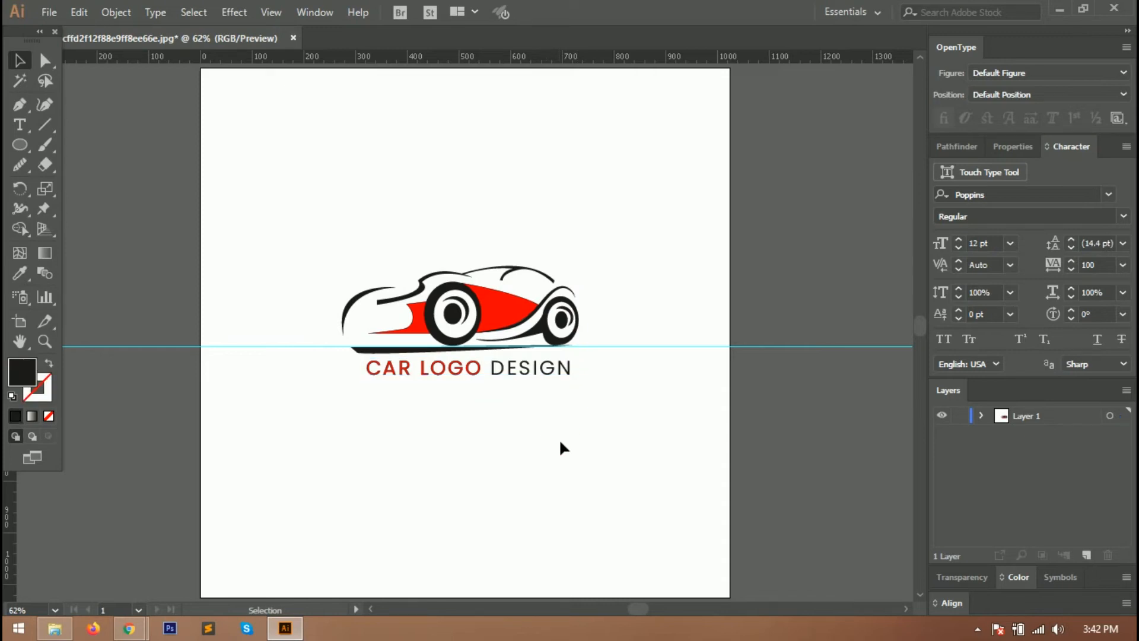
Remove the dark stroke from the words CAR LOGO and deselect the text
{"action": "left_click", "coordinate": [534, 380]}
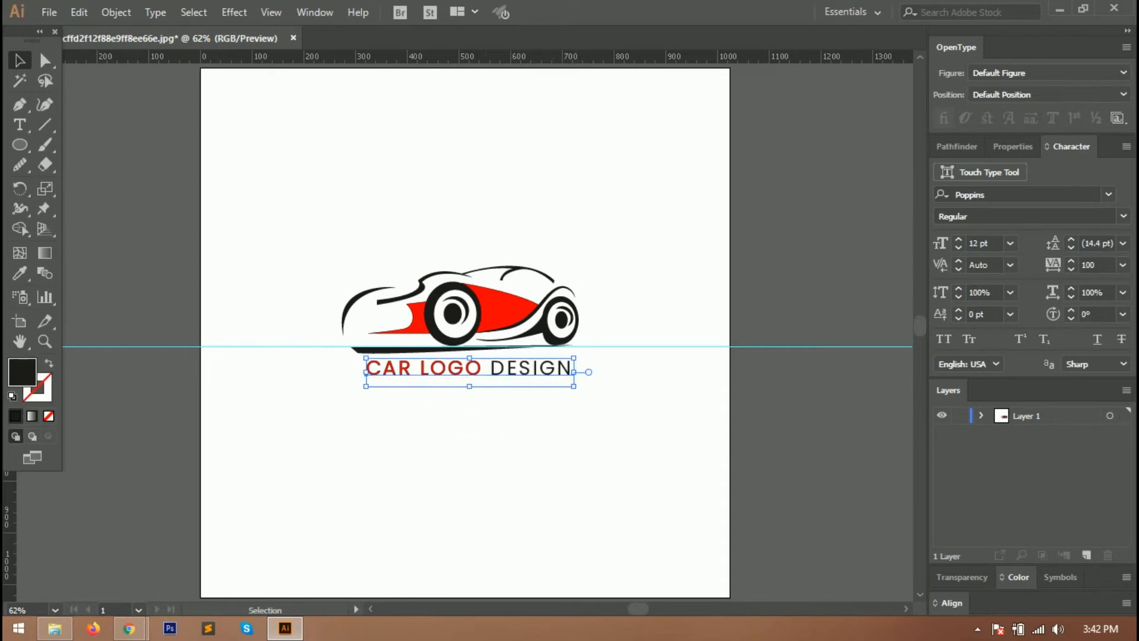
{"action": "key", "text": "t"}
{"action": "left_click_drag", "start_coordinate": [483, 374], "coordinate": [368, 380]}
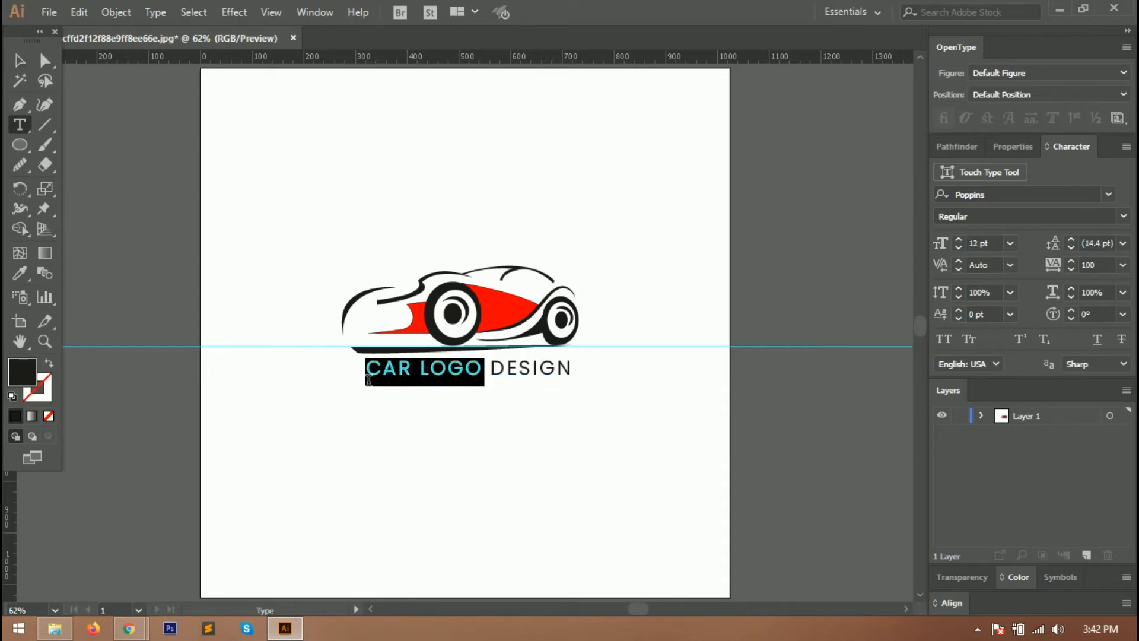
{"action": "left_click", "coordinate": [45, 396]}
{"action": "left_click", "coordinate": [49, 416]}
{"action": "left_click", "coordinate": [462, 454]}
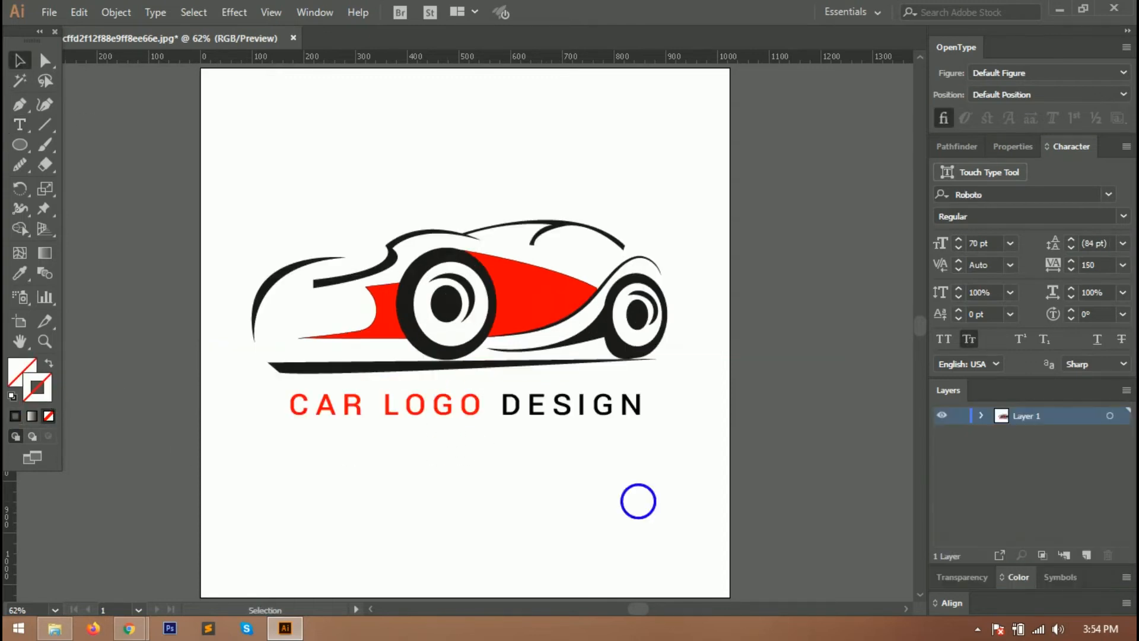
{"action": "scroll", "coordinate": [635, 498], "scroll_direction": "down", "scroll_amount": 2}
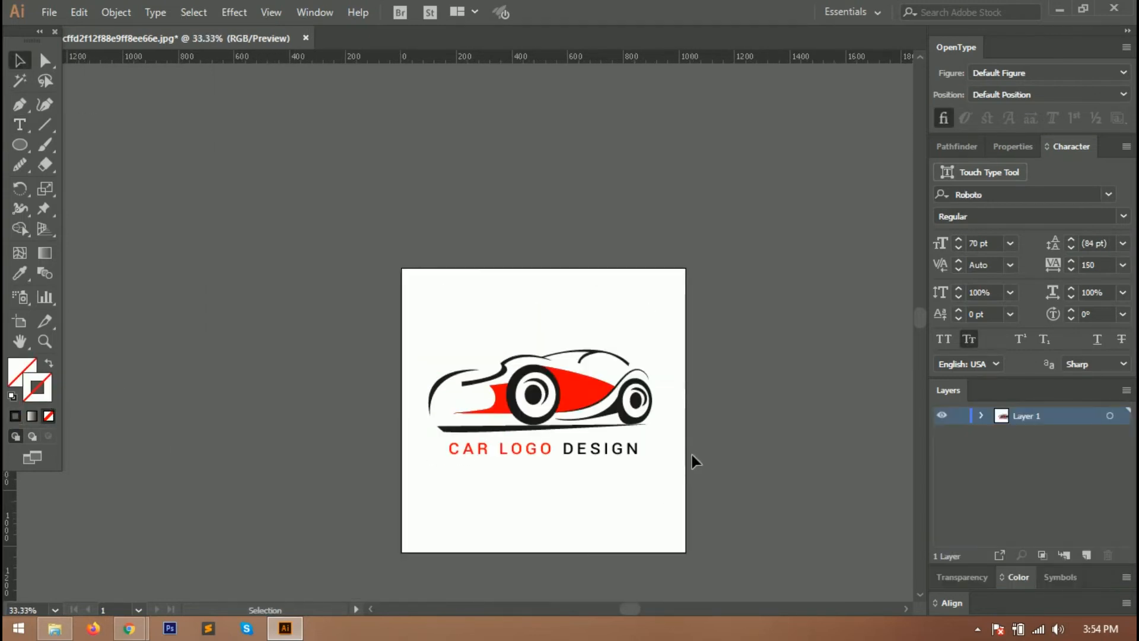
{"action": "scroll", "coordinate": [692, 461], "scroll_direction": "up", "scroll_amount": 2}
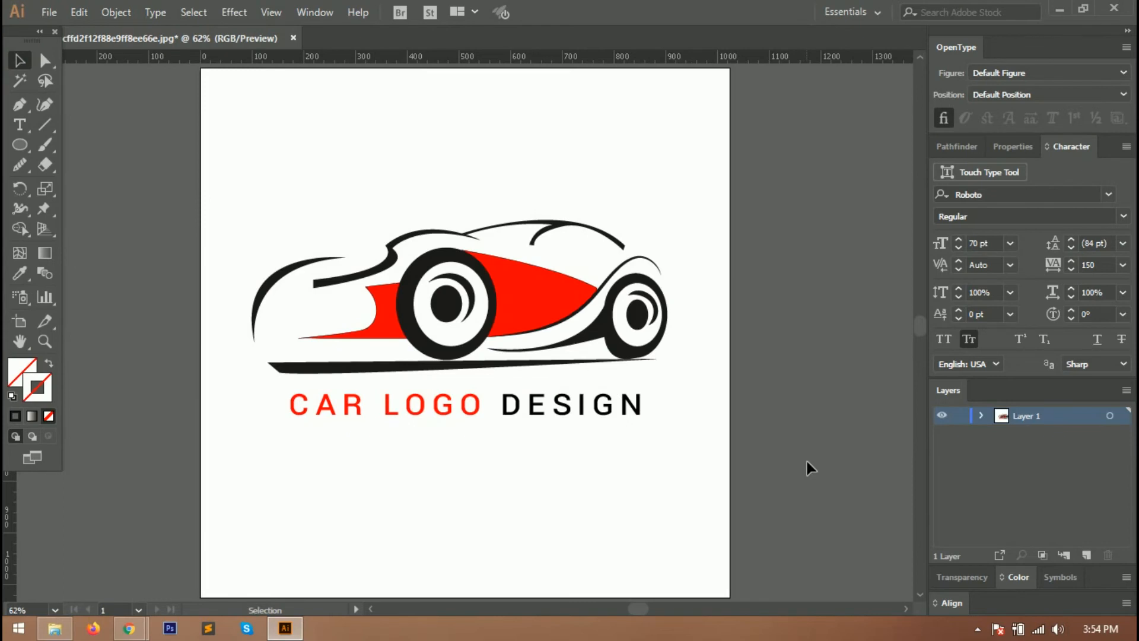